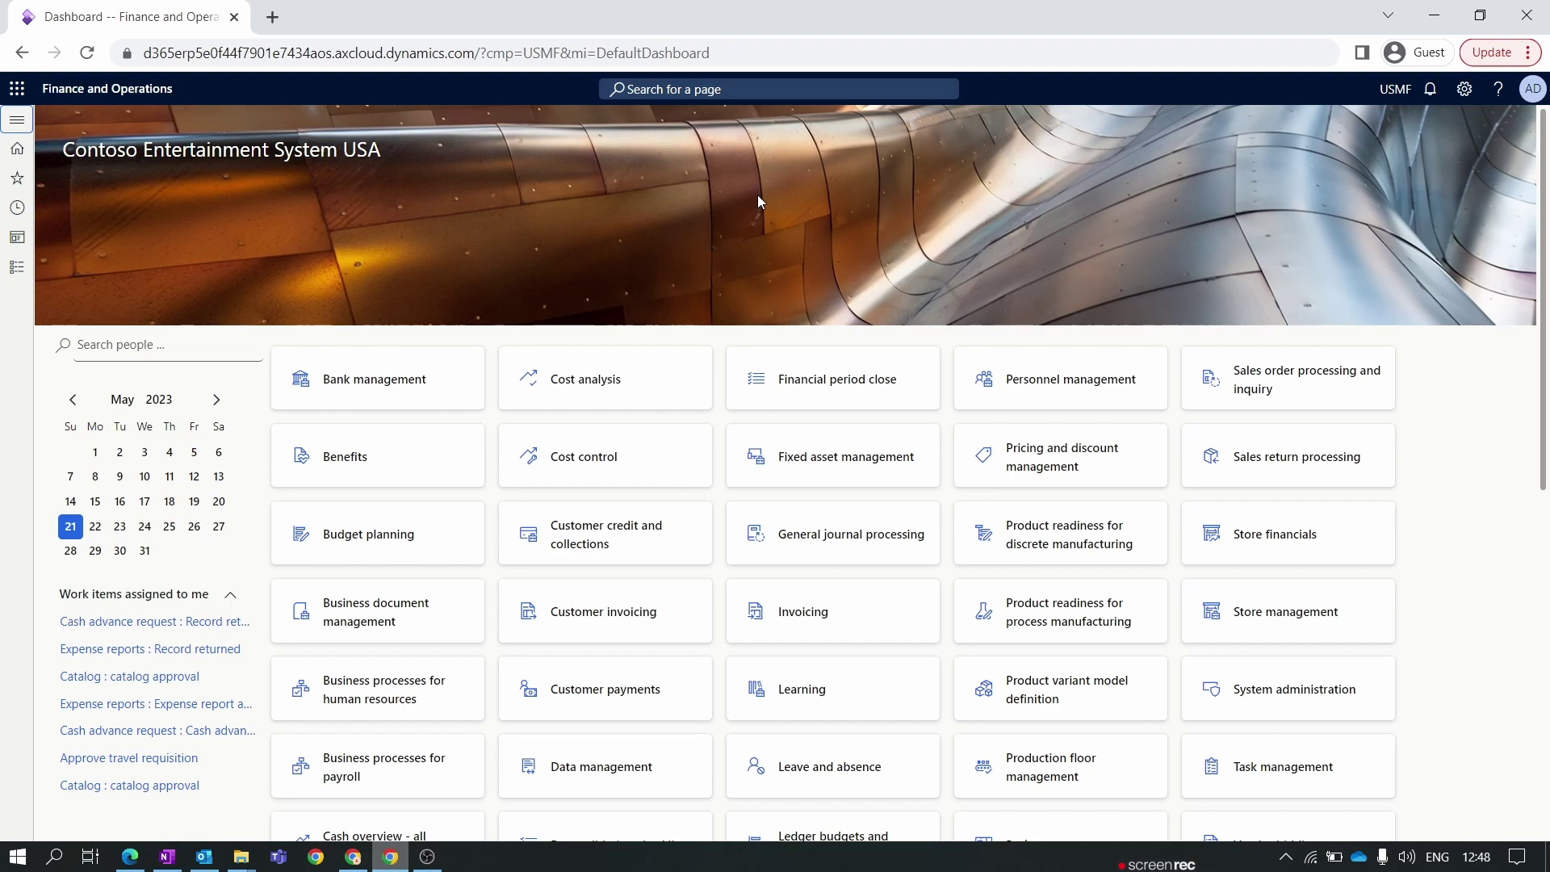
Step: Open the trade agreement journal names in the Procurement and sourcing price and discount setup and select the Purchase Price entry
click(6, 281)
scroll(81, 363, down, 7)
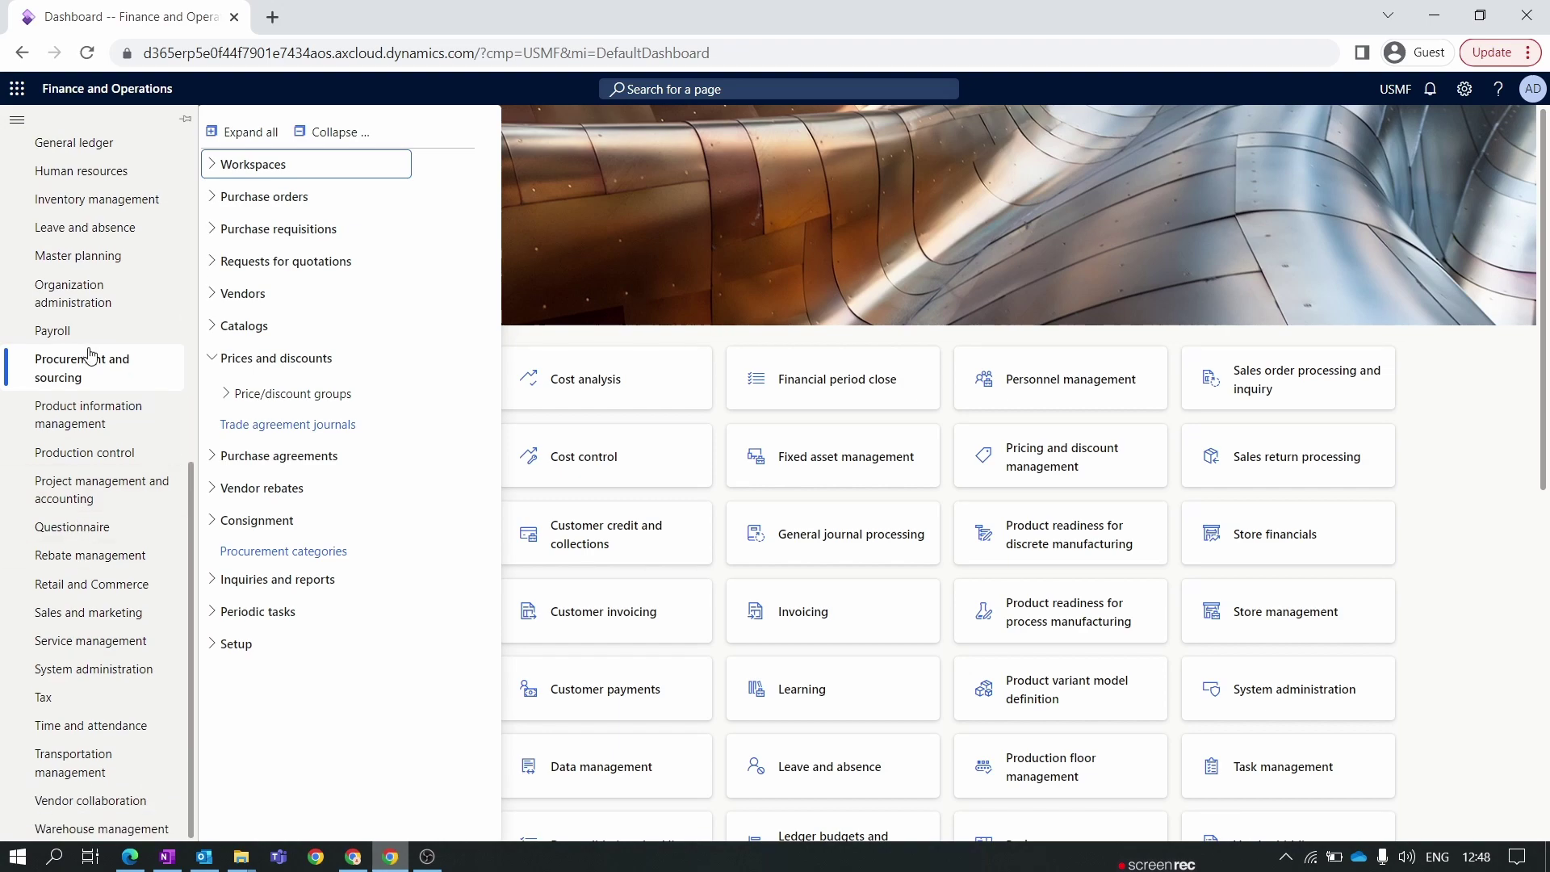
click(331, 131)
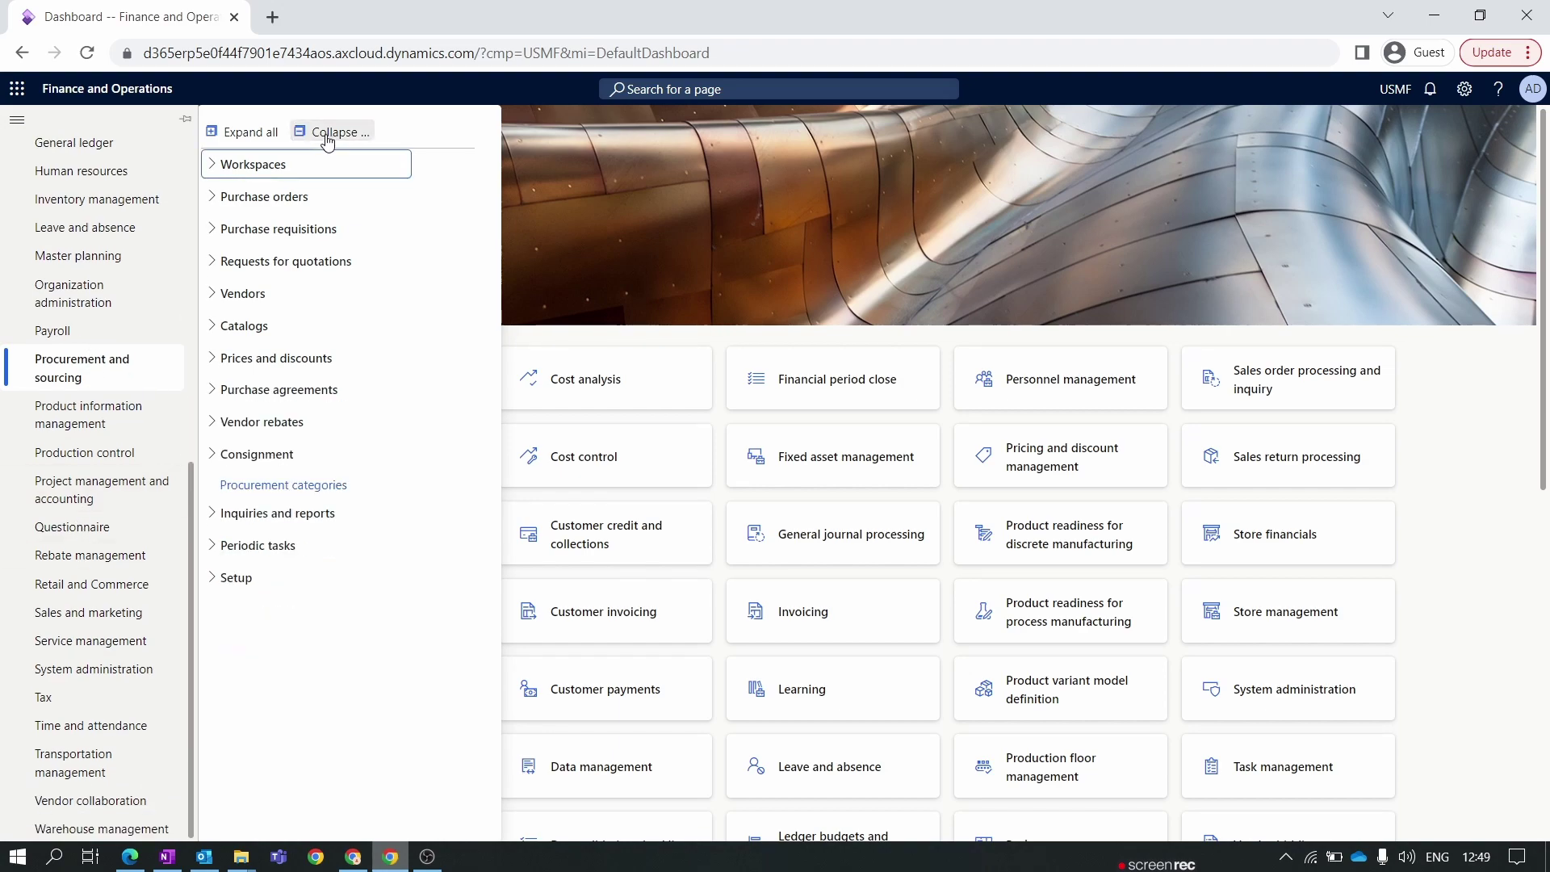
click(224, 579)
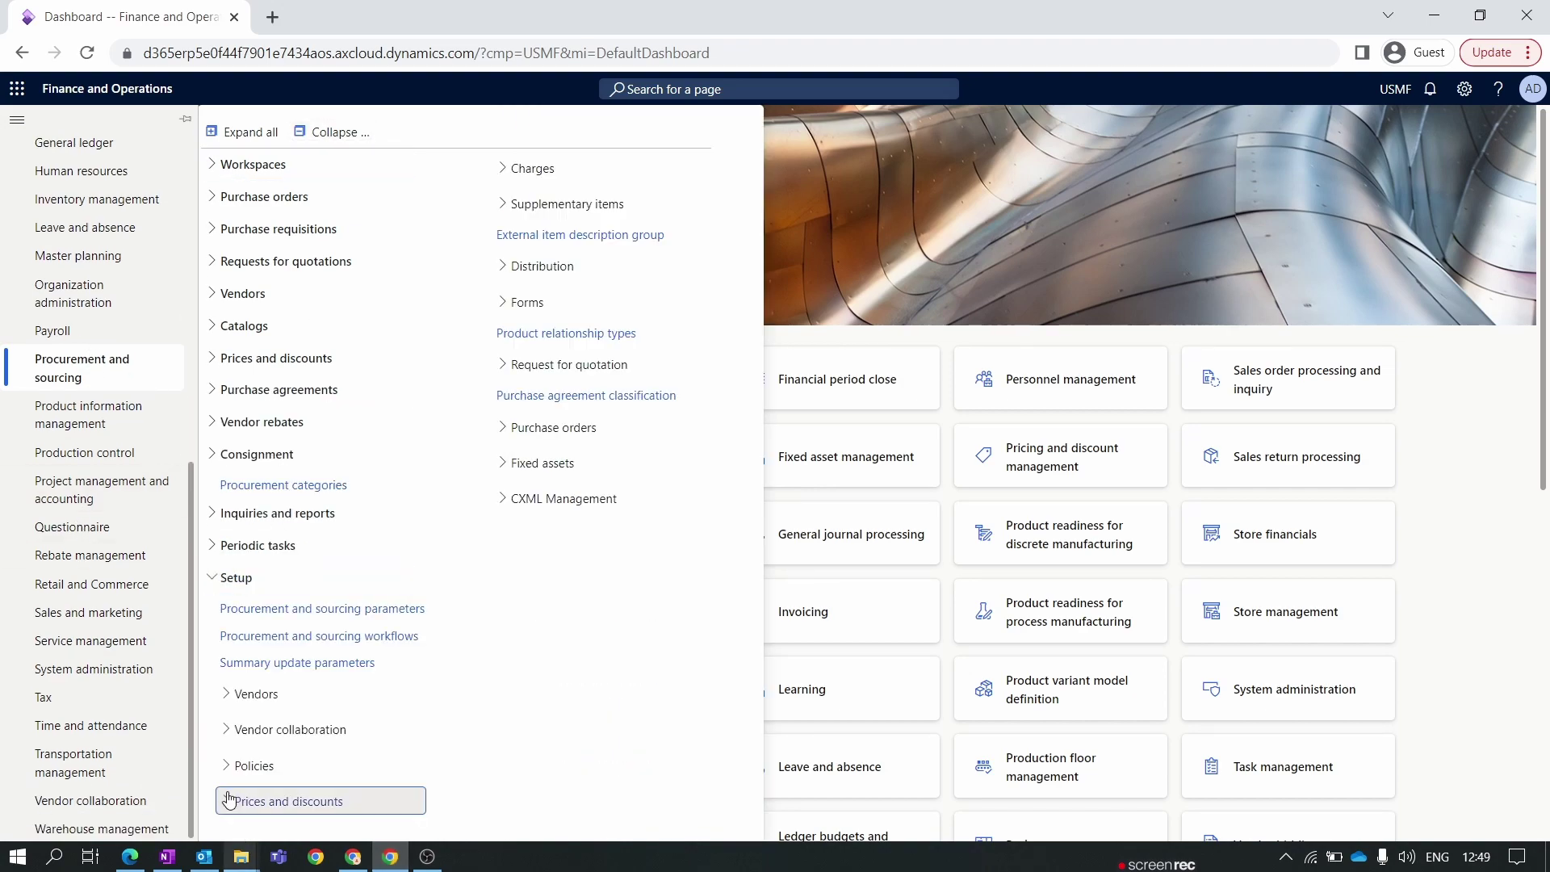
click(279, 801)
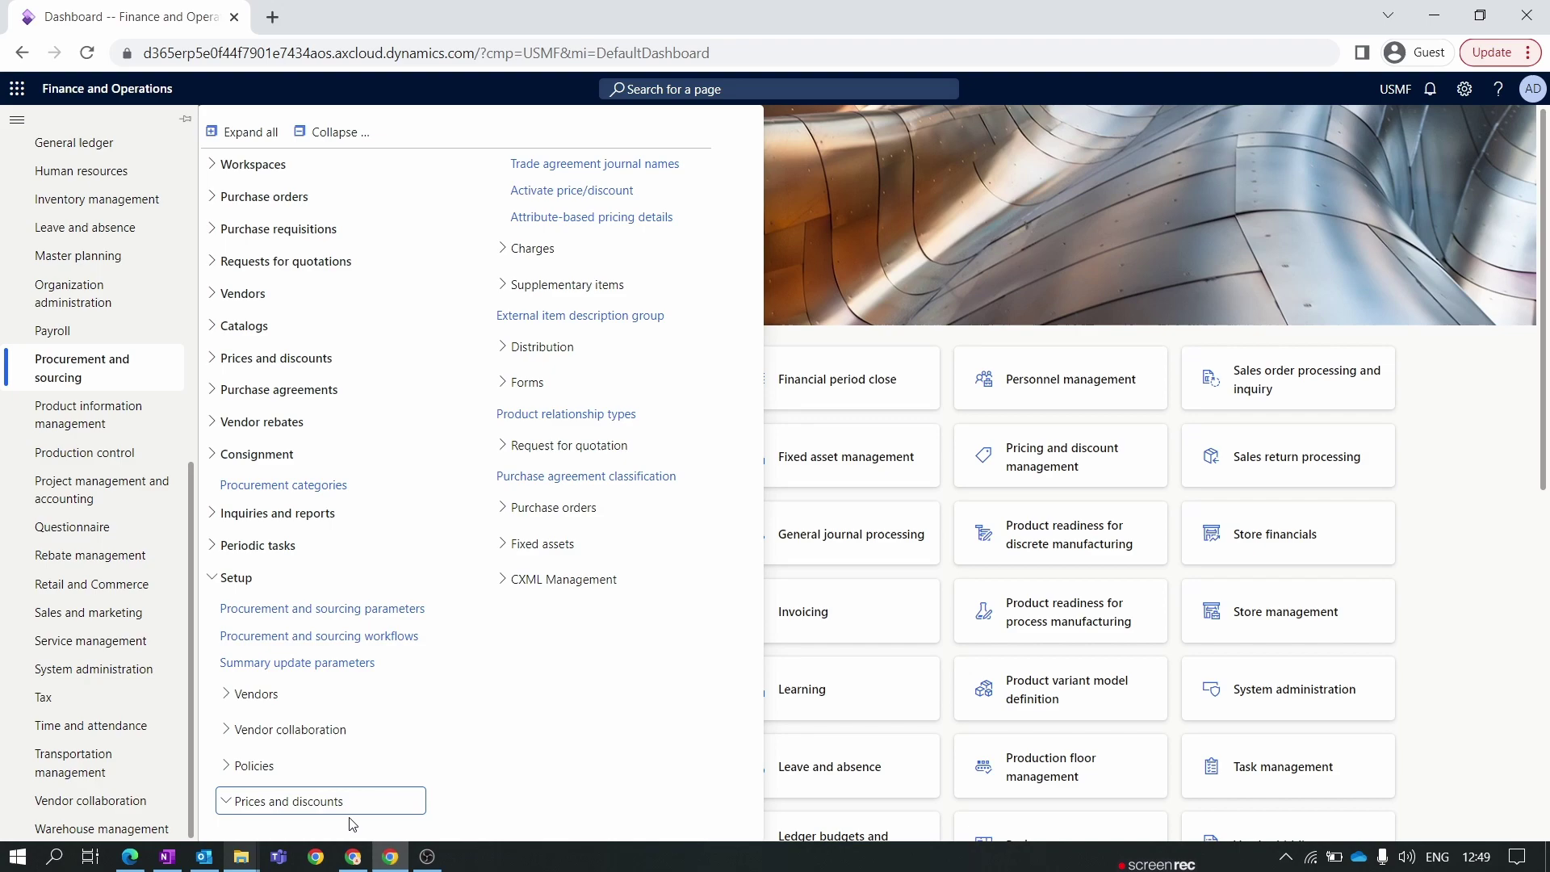
click(561, 165)
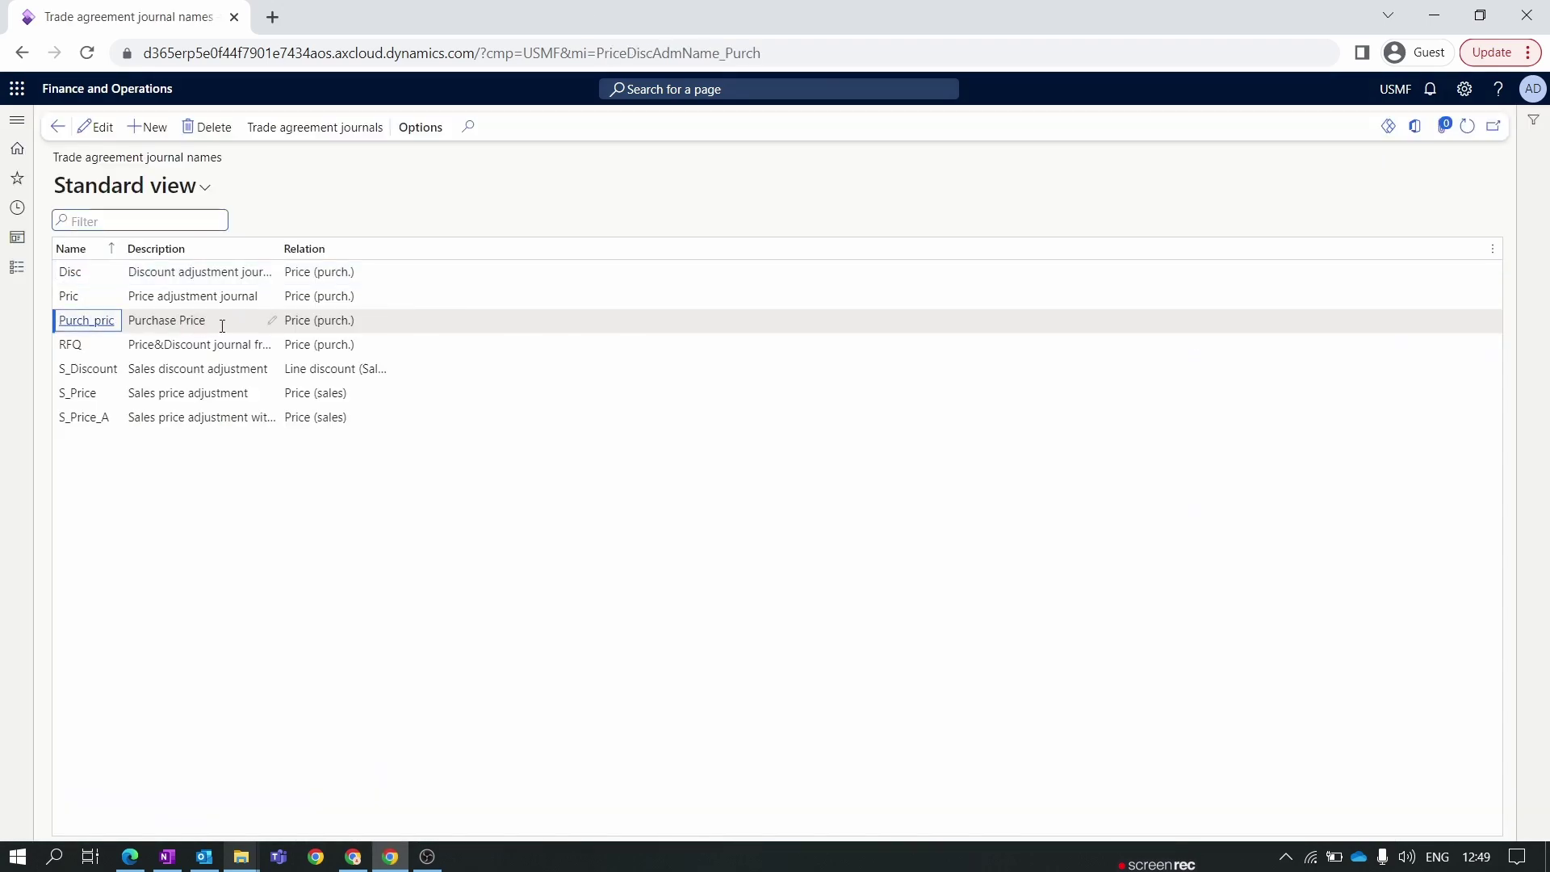
click(222, 325)
click(218, 324)
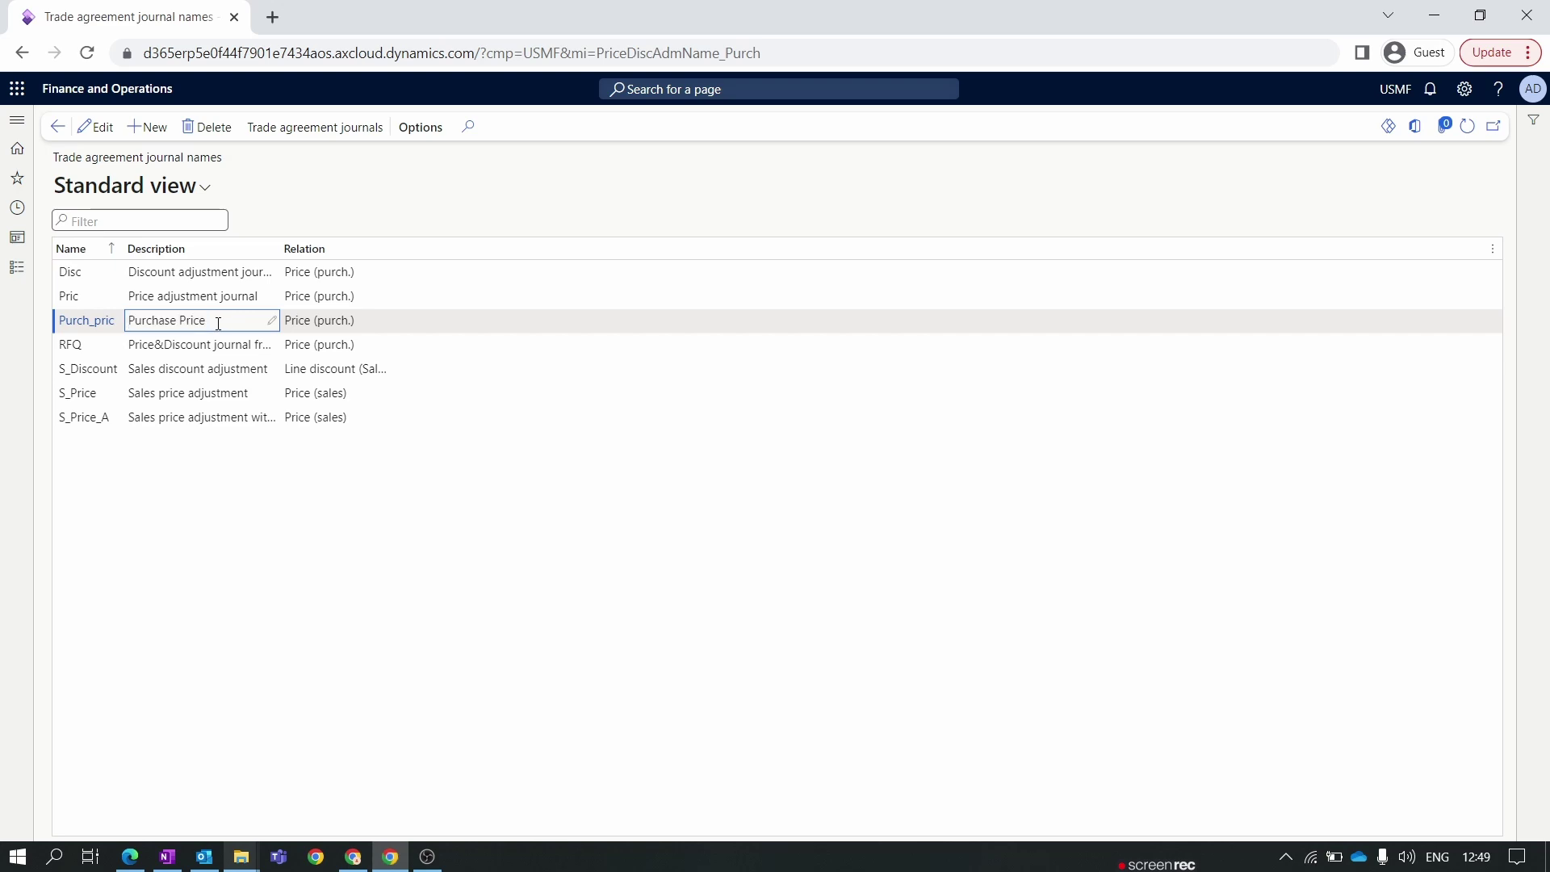
Step: Create a journal name Purch_line with the description "Purchase line discount" and the relation Line disc. (purch.)
click(149, 129)
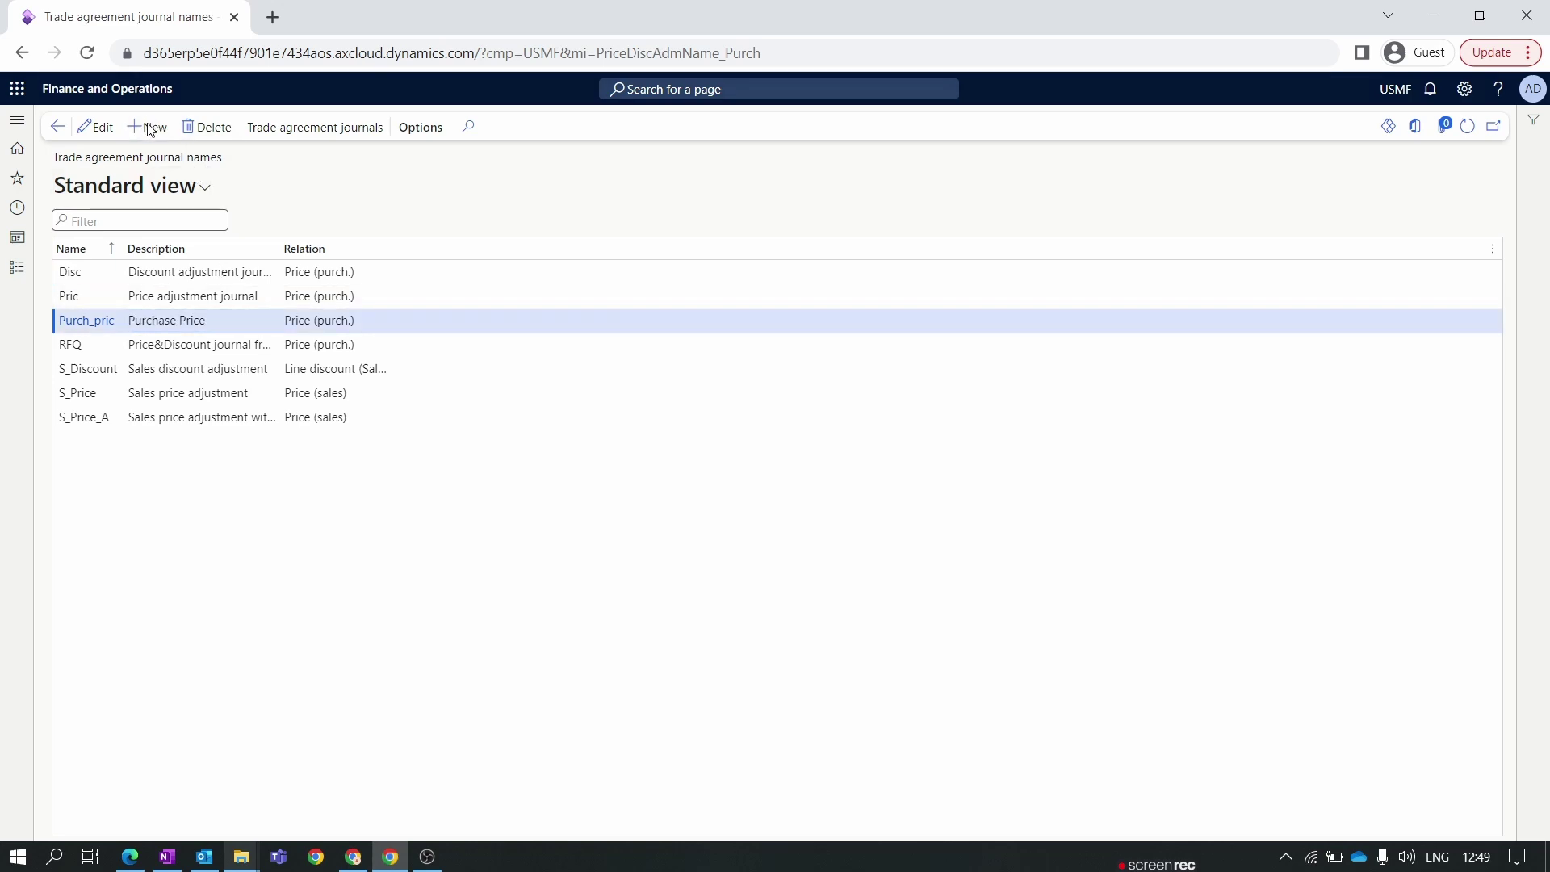
text(Purch)
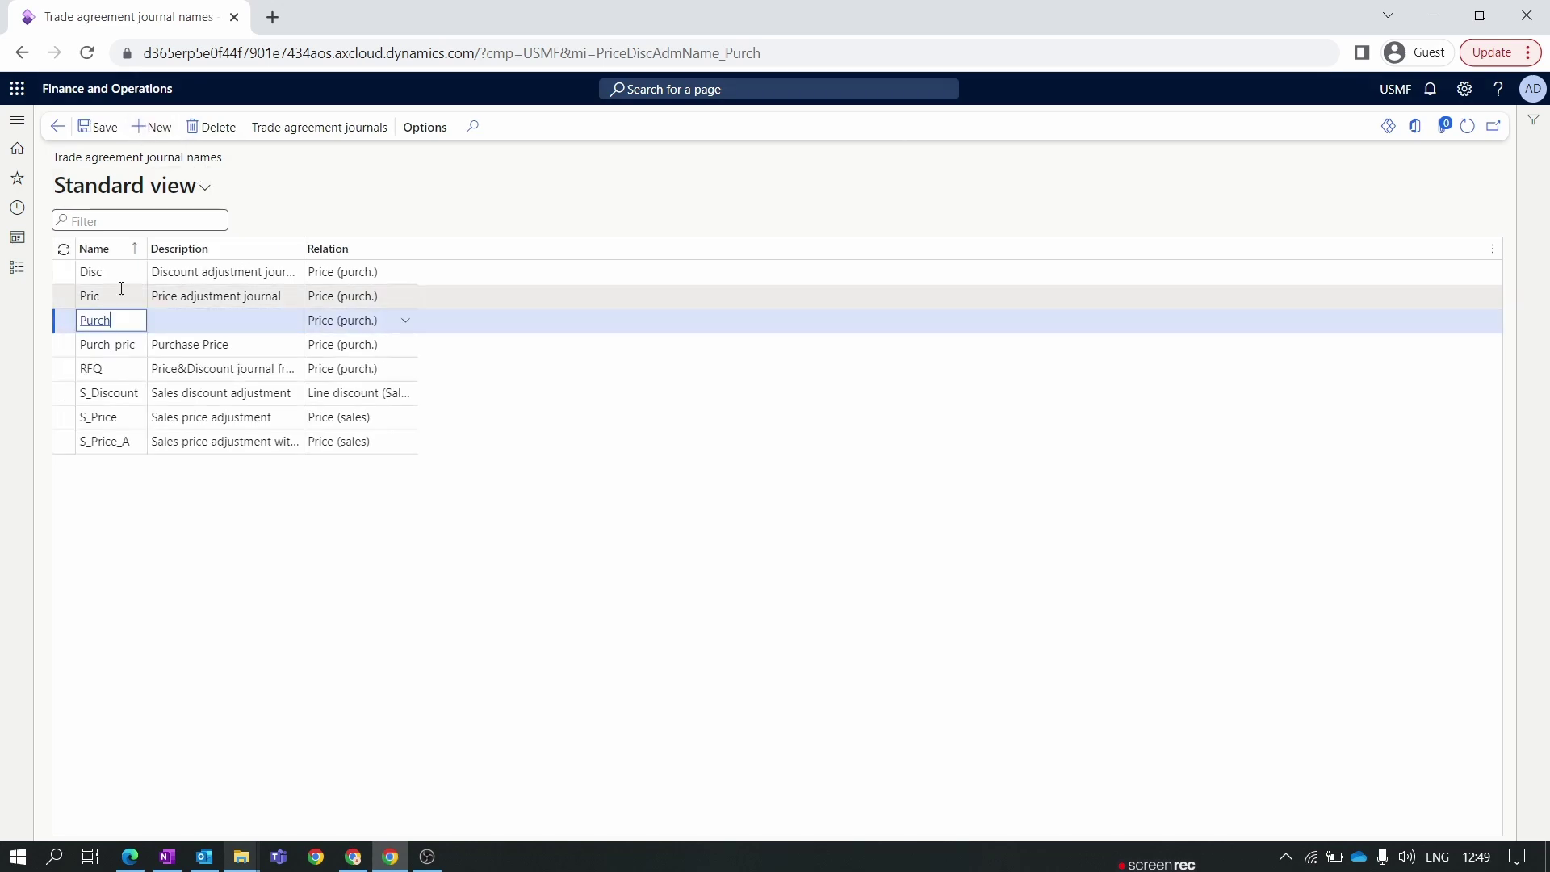
text(_line)
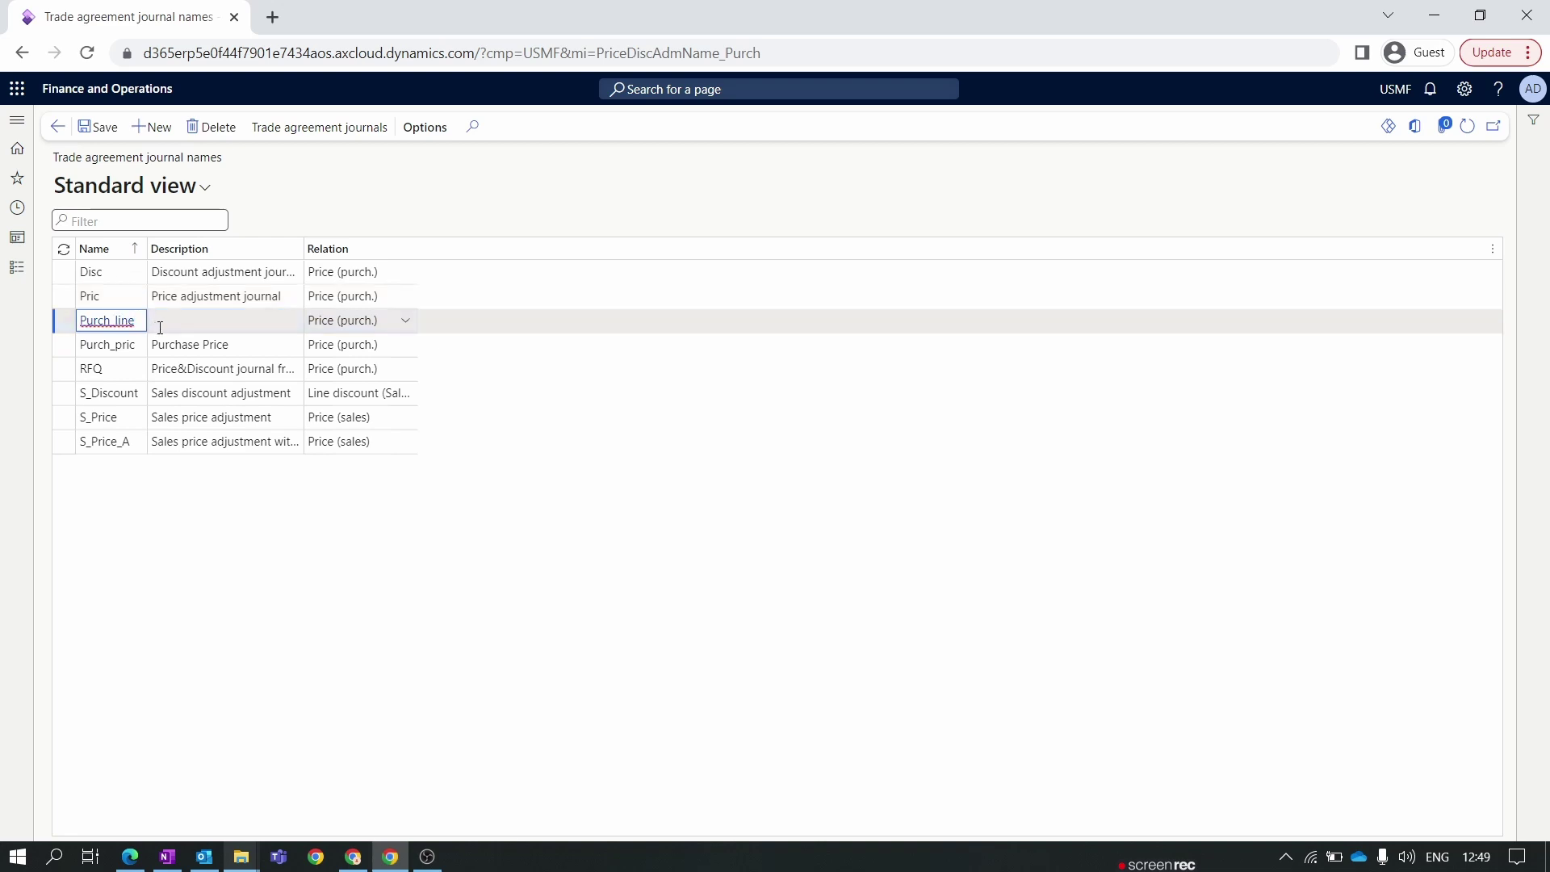
click(160, 323)
text(PPur)
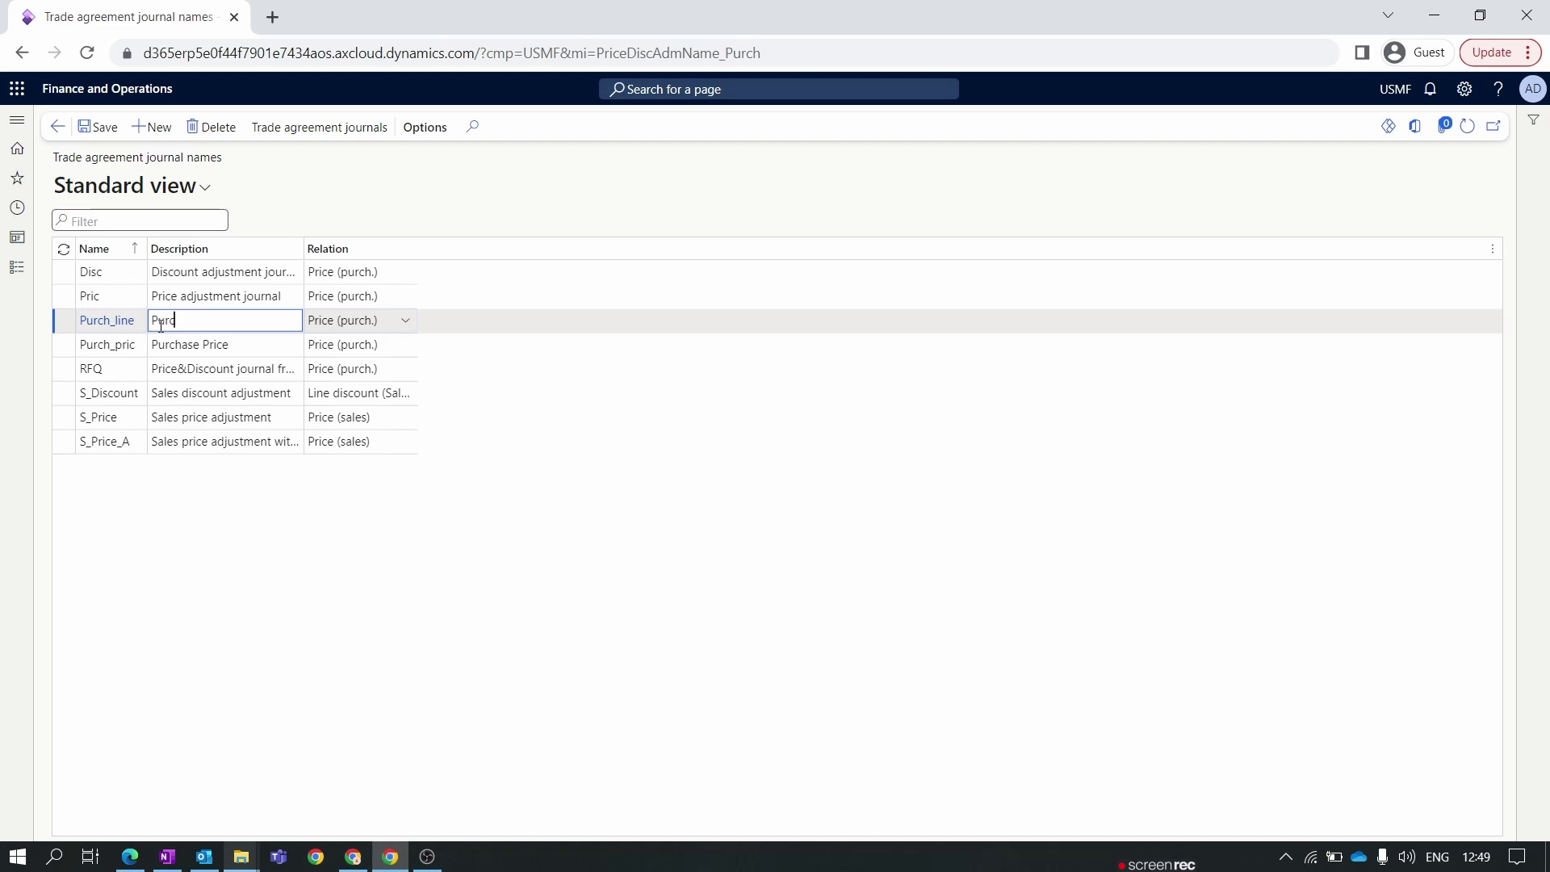
text(chase line discount)
click(396, 323)
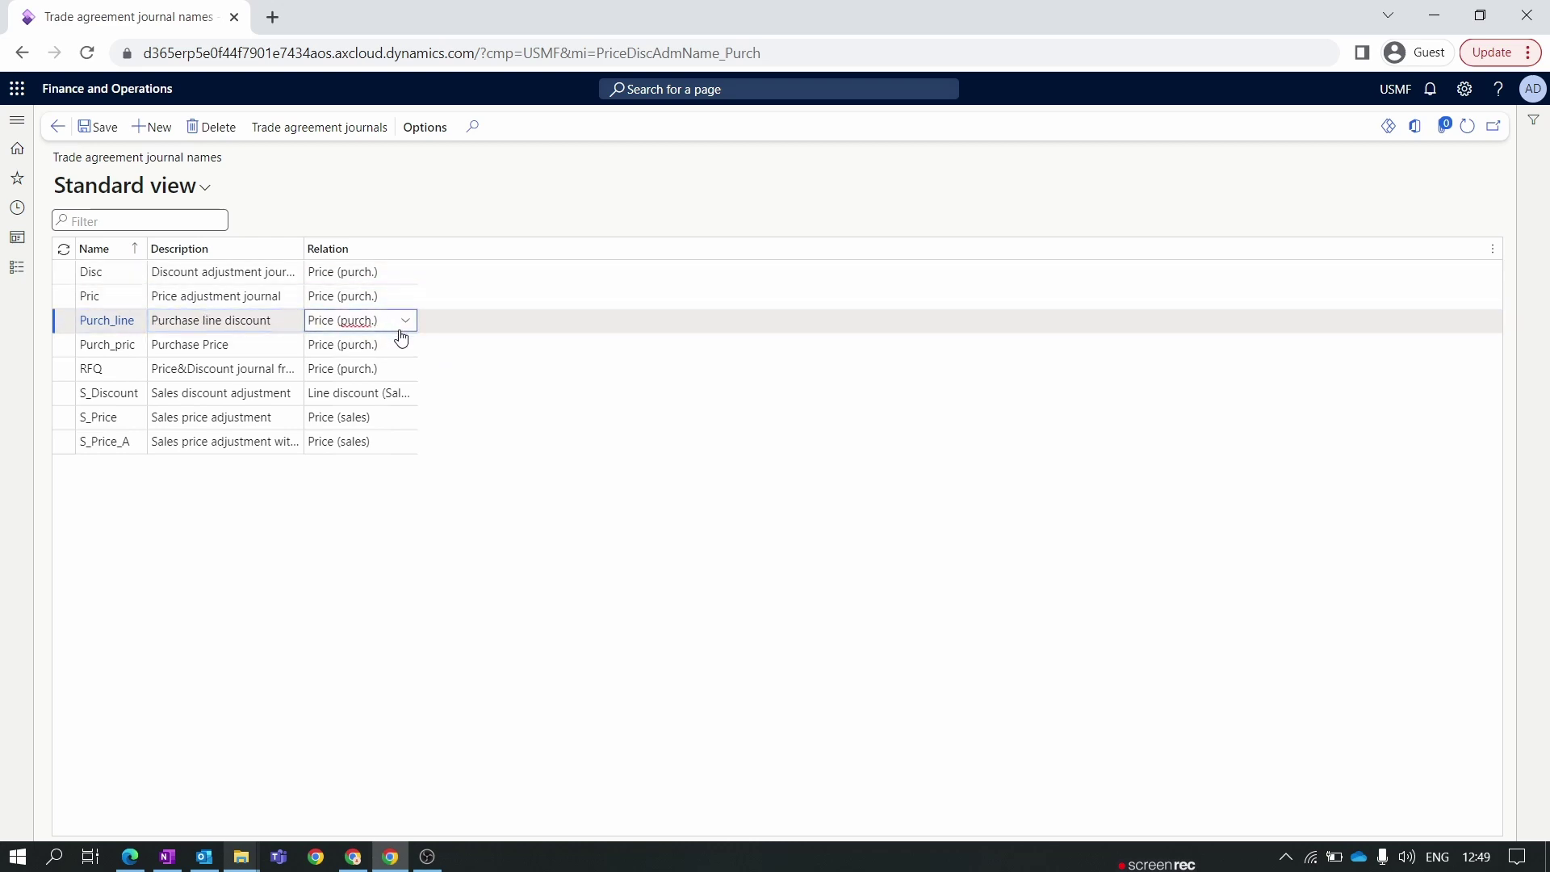
click(400, 331)
click(384, 386)
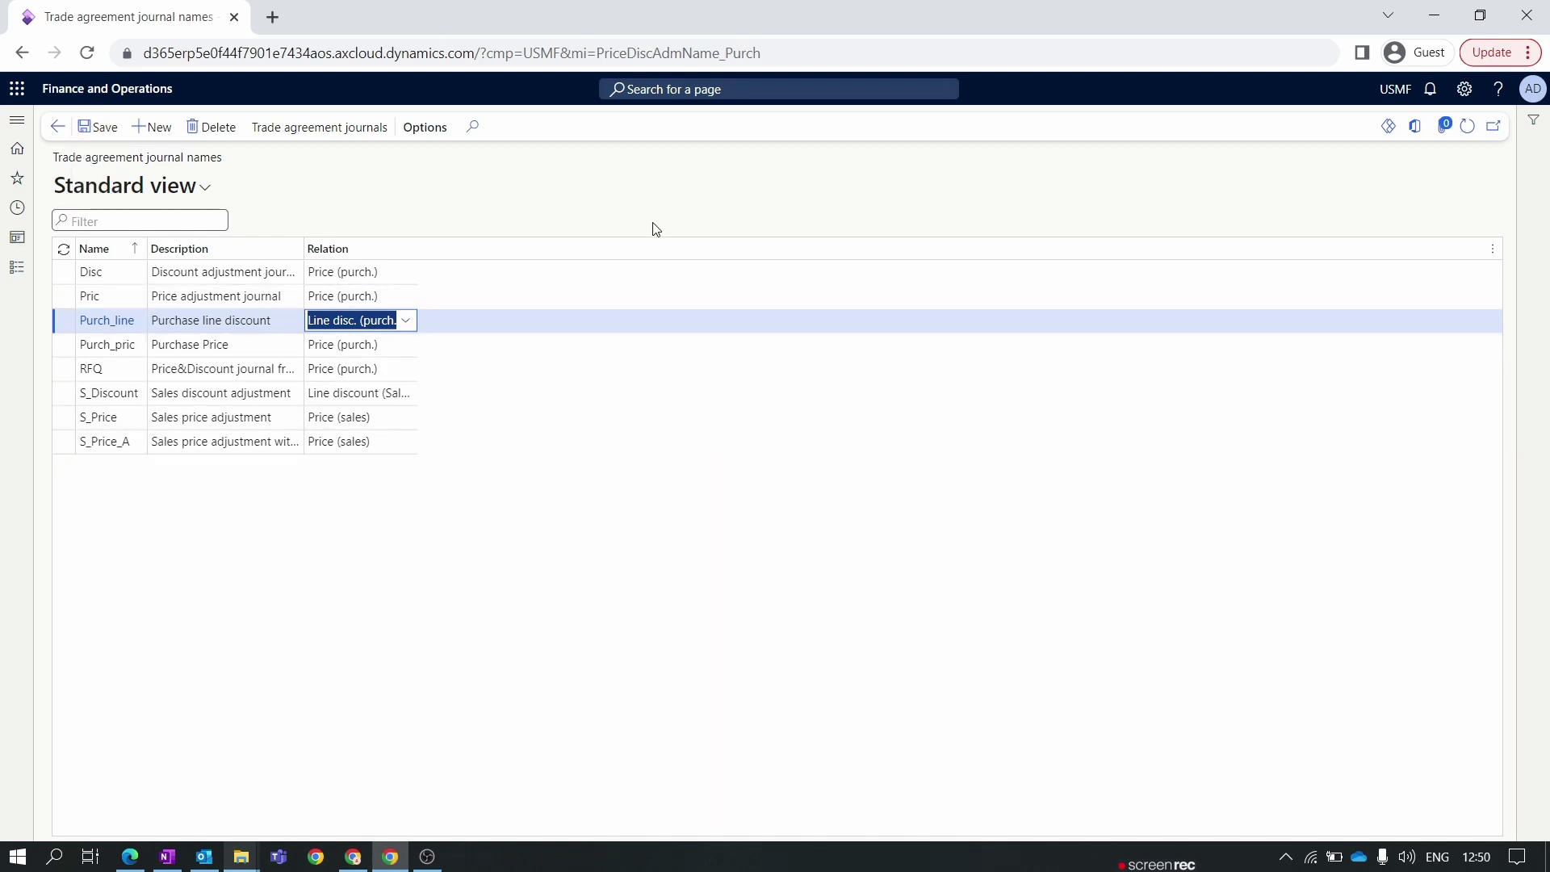
Step: In the Activate price/discount setup, enable line discounts for item, item group and all items across vendor, vendor group and all vendors
click(17, 269)
click(581, 201)
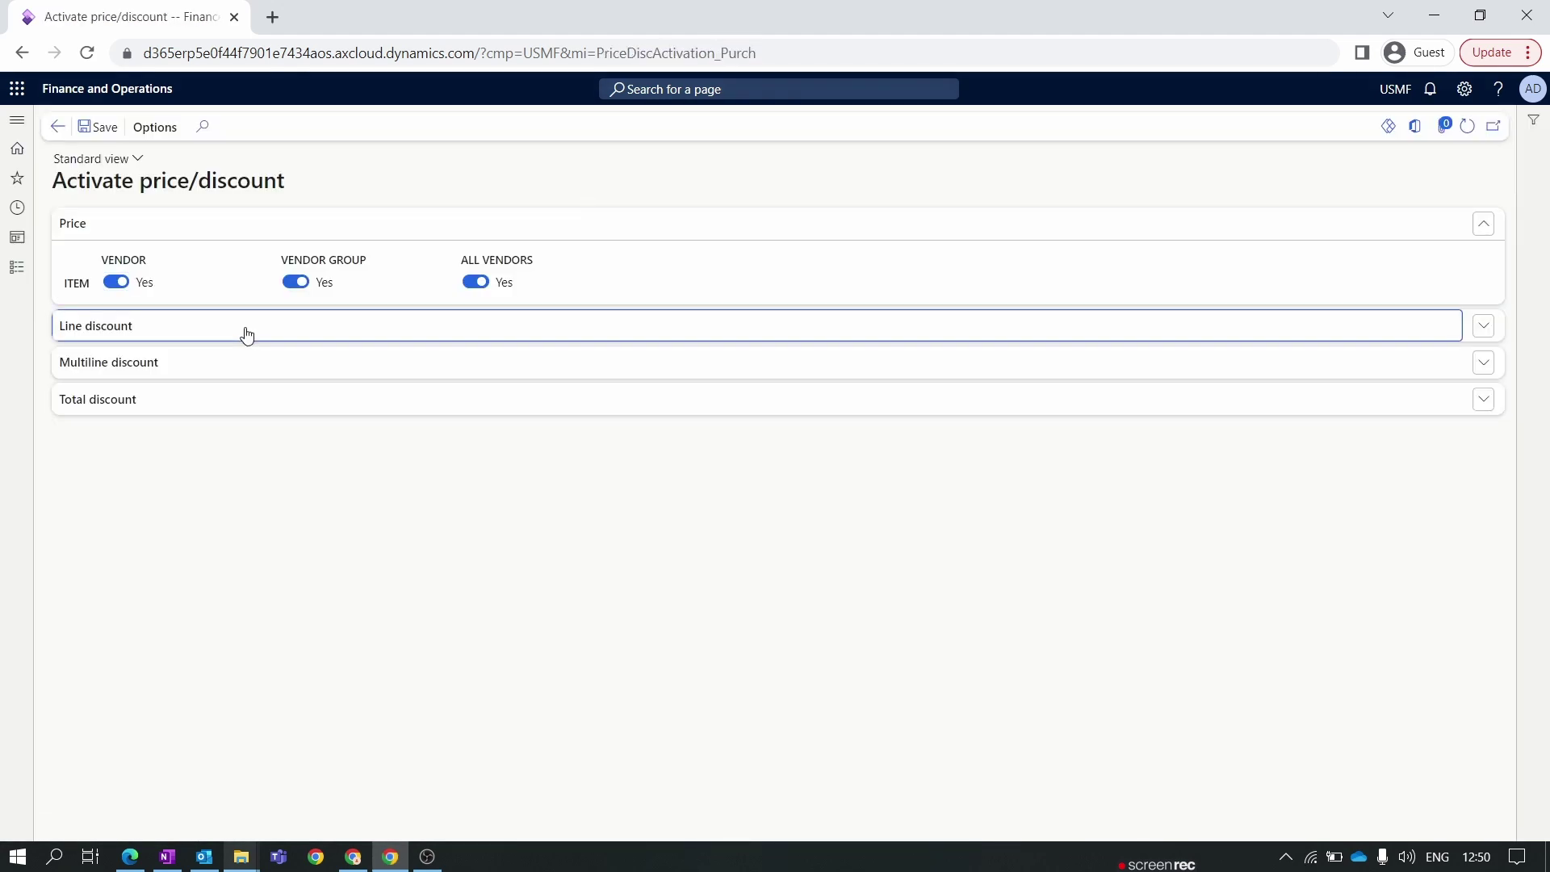
click(244, 332)
click(156, 383)
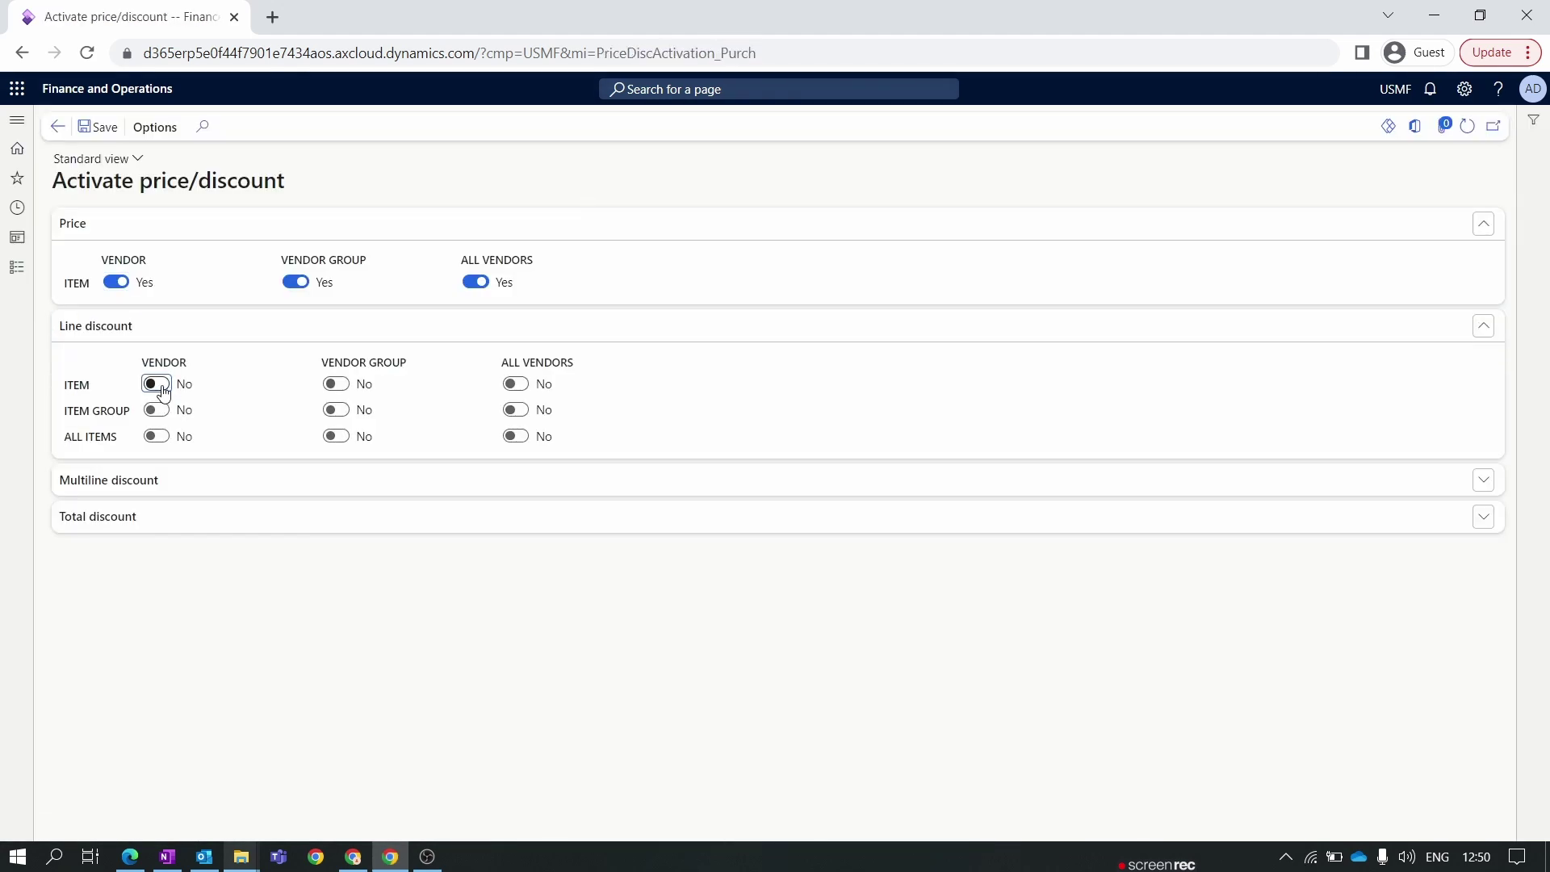
click(156, 410)
click(154, 437)
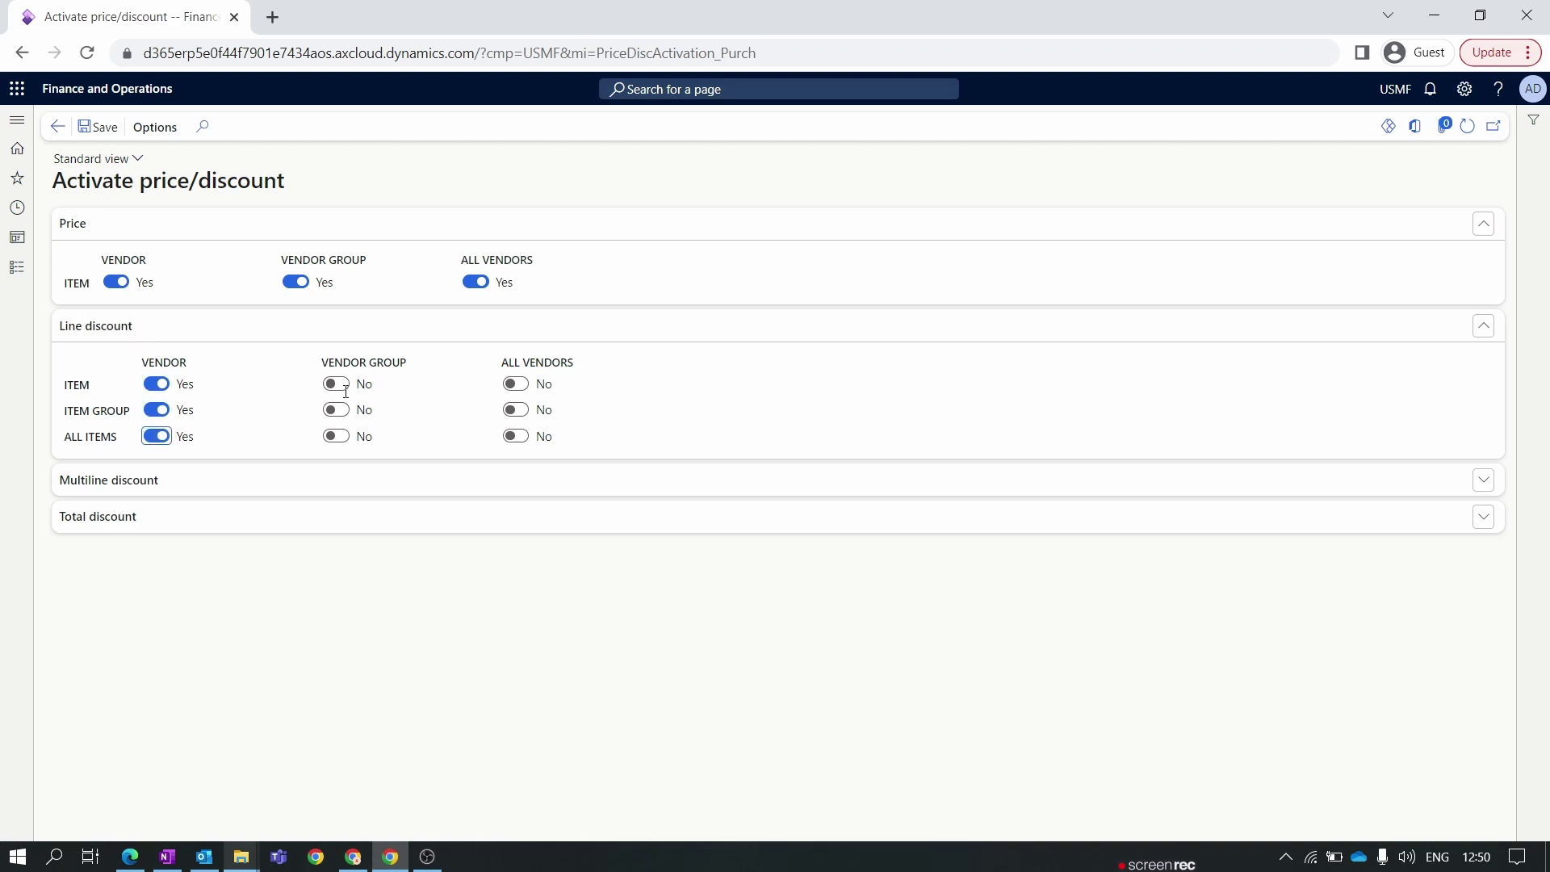
click(336, 384)
click(335, 410)
click(336, 436)
click(515, 384)
click(515, 410)
click(515, 436)
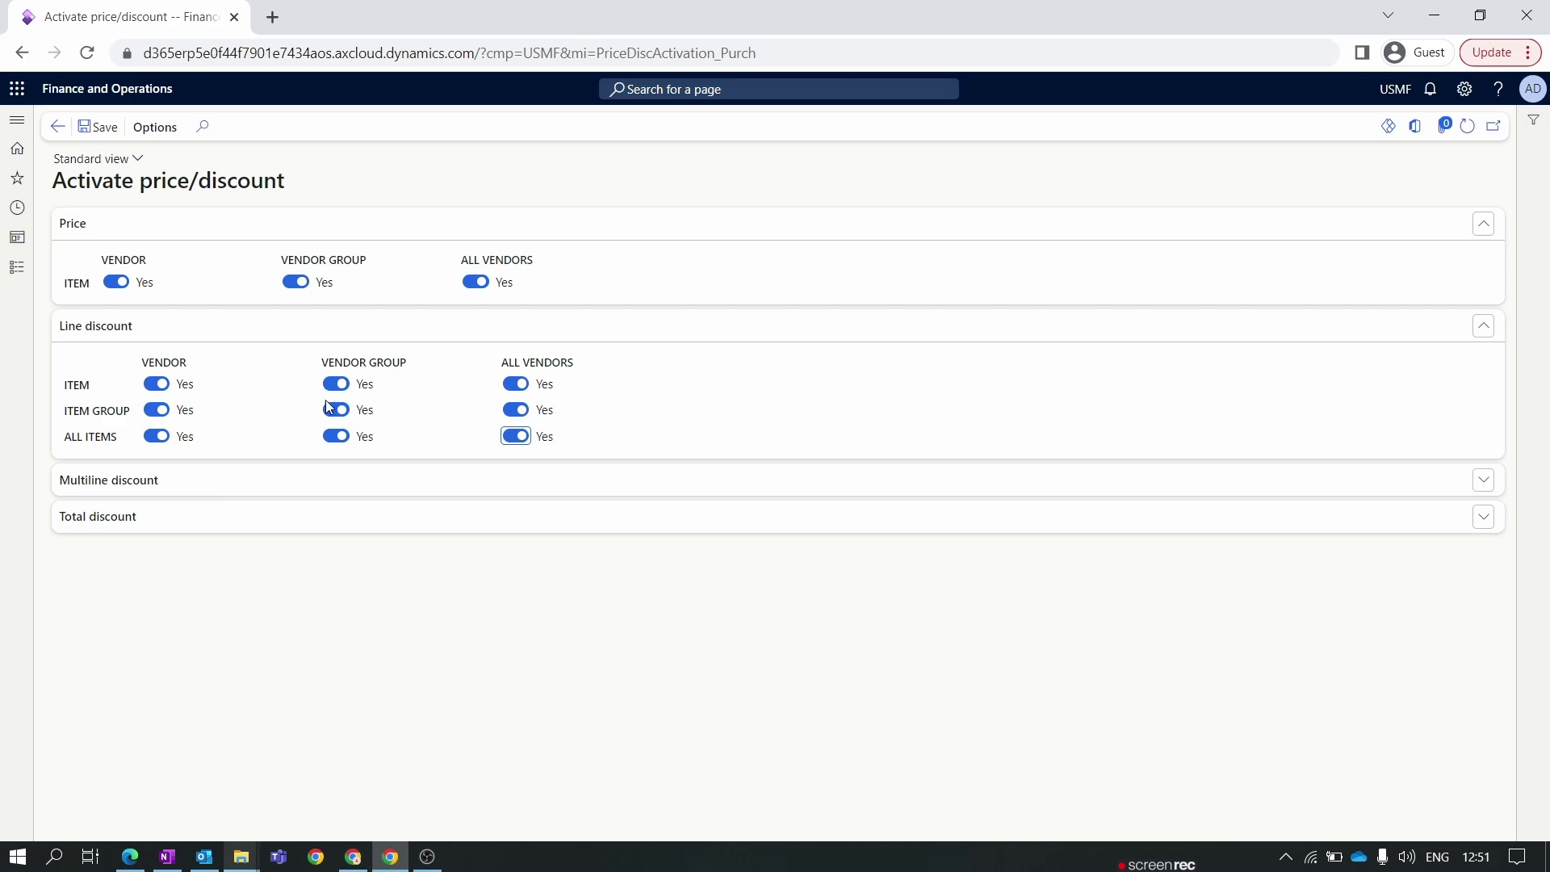
Step: Create a new trade agreement journal under Procurement and sourcing prices and discounts, using the journal name Purch_line
click(17, 267)
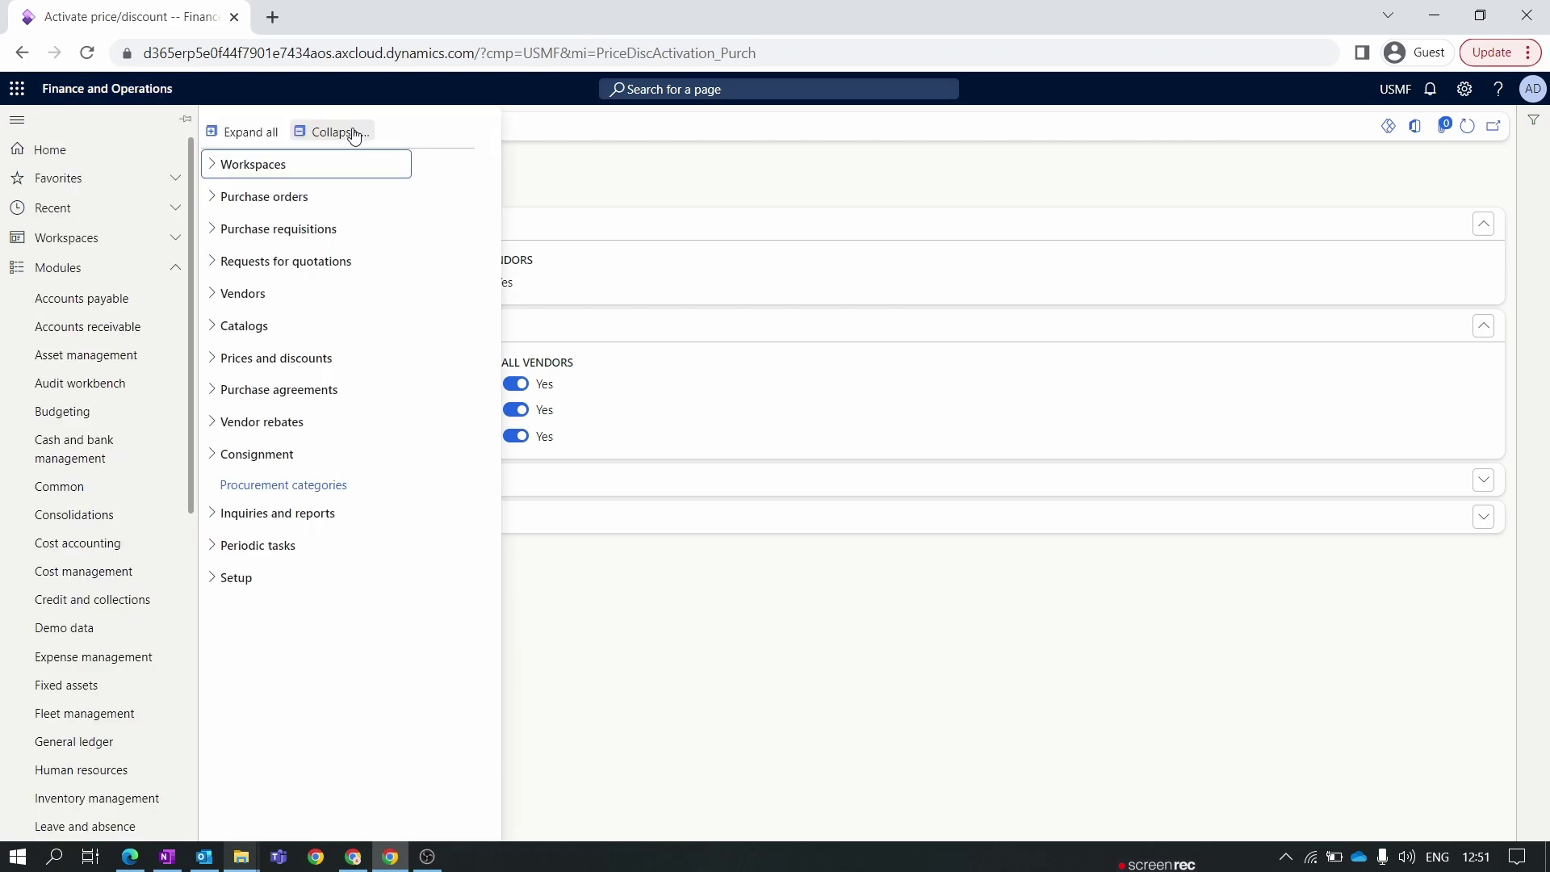
click(228, 362)
click(266, 394)
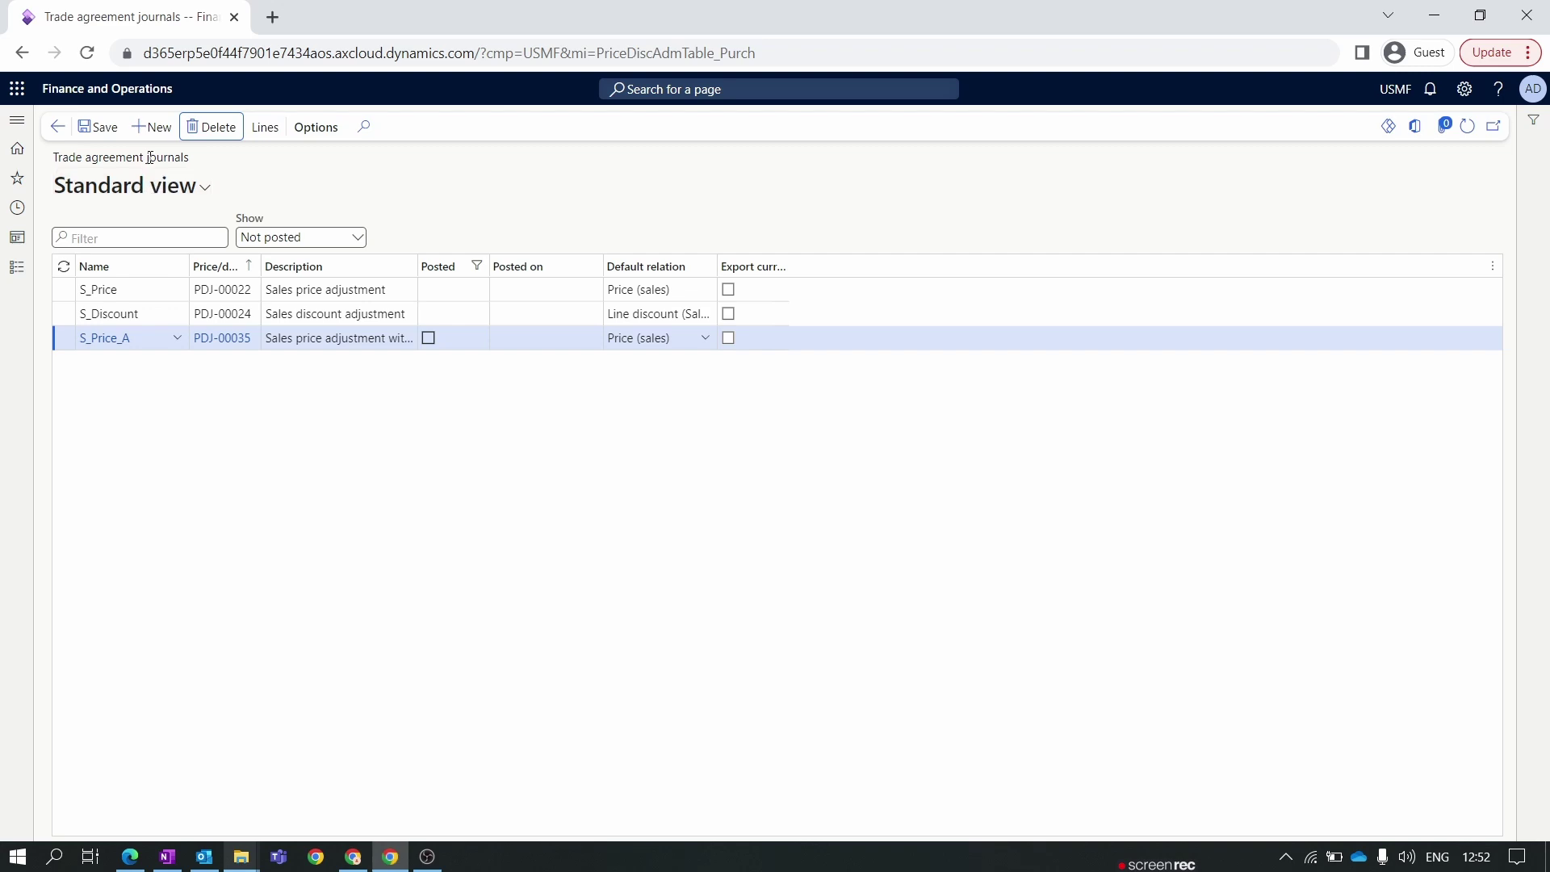
click(152, 127)
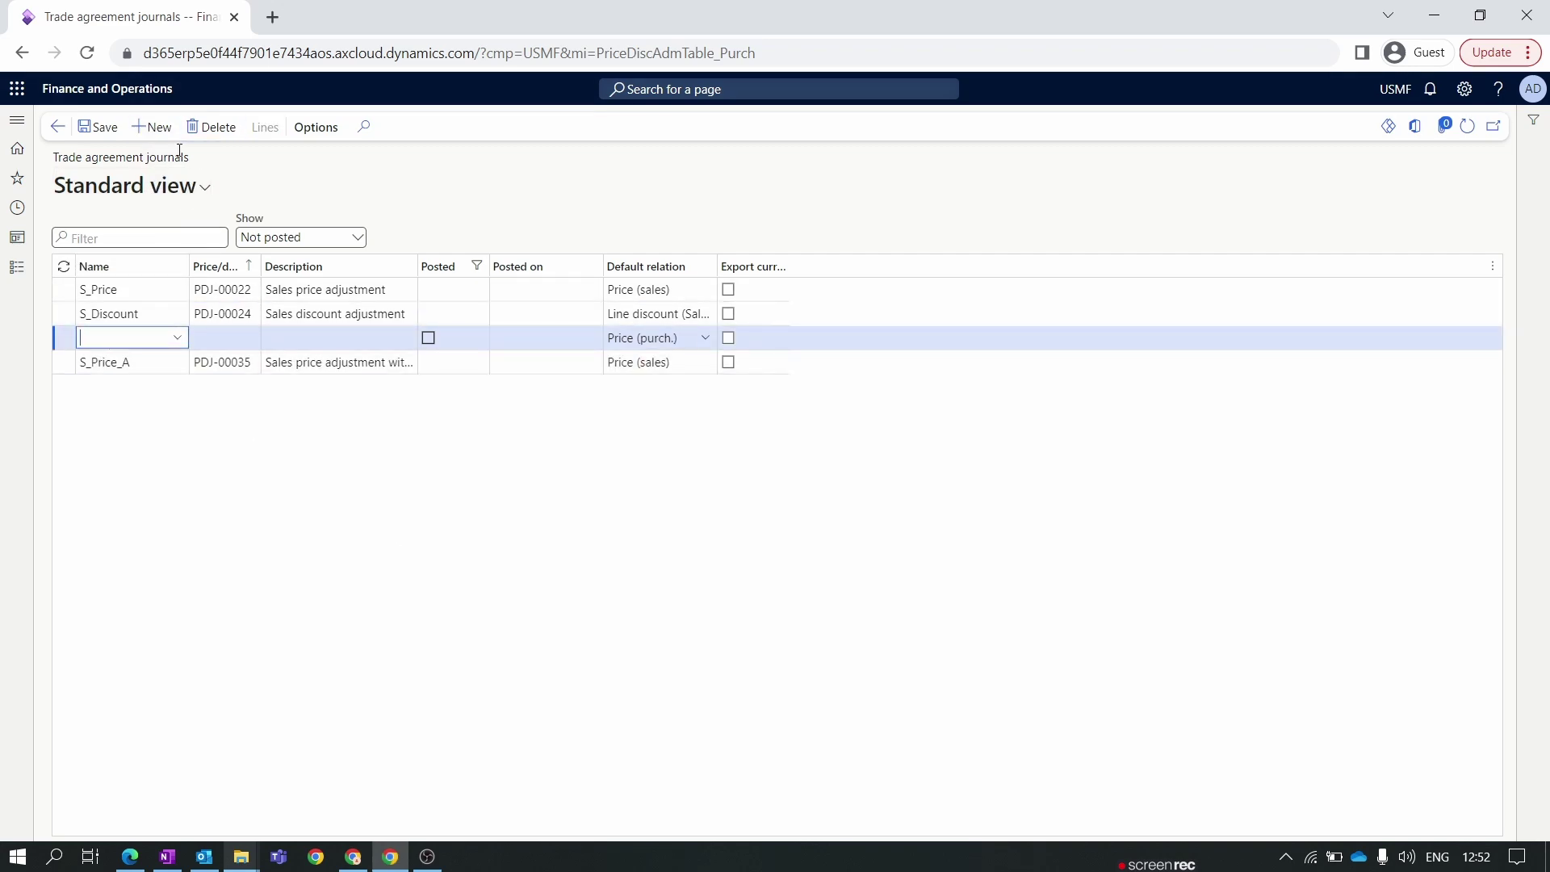
click(177, 337)
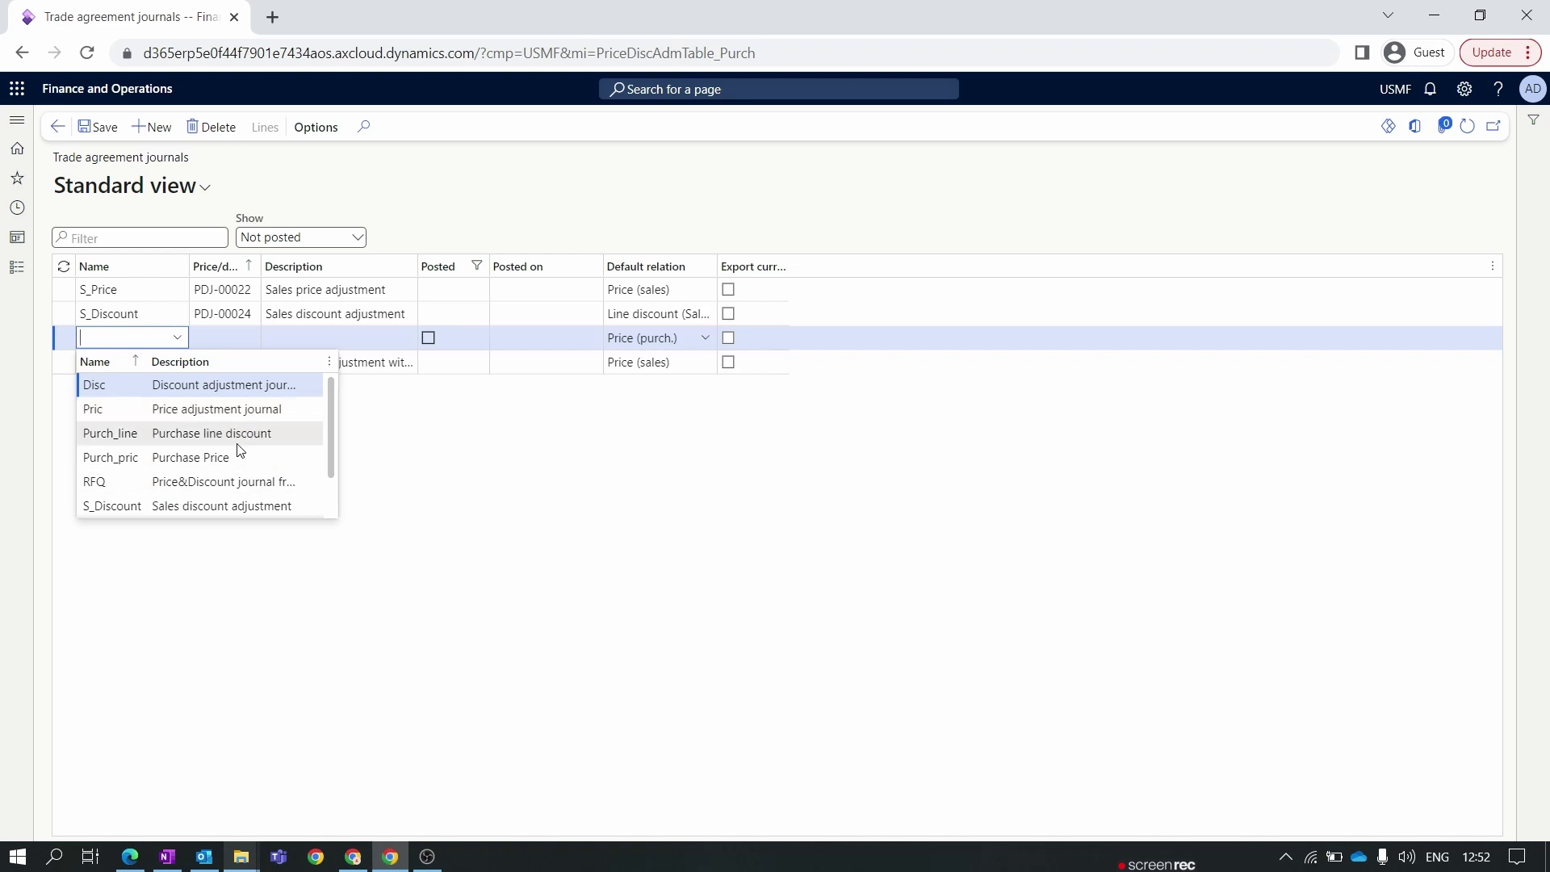
click(153, 435)
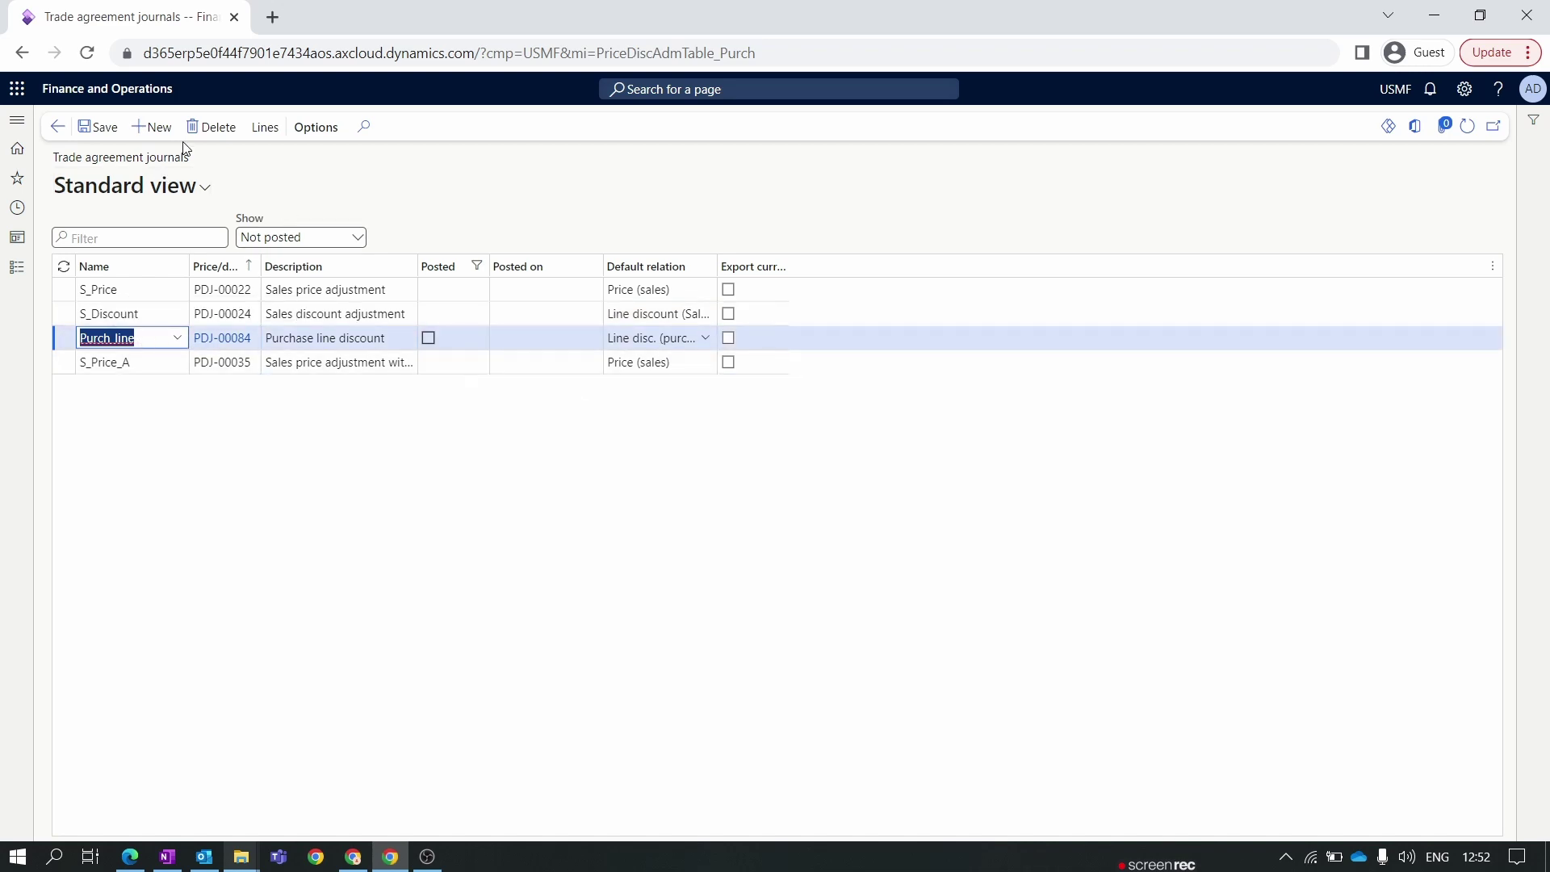
Step: Open the Purch_line journal's lines and set the line's party code type to Table with the vendor PVS LTD as account selection
click(271, 132)
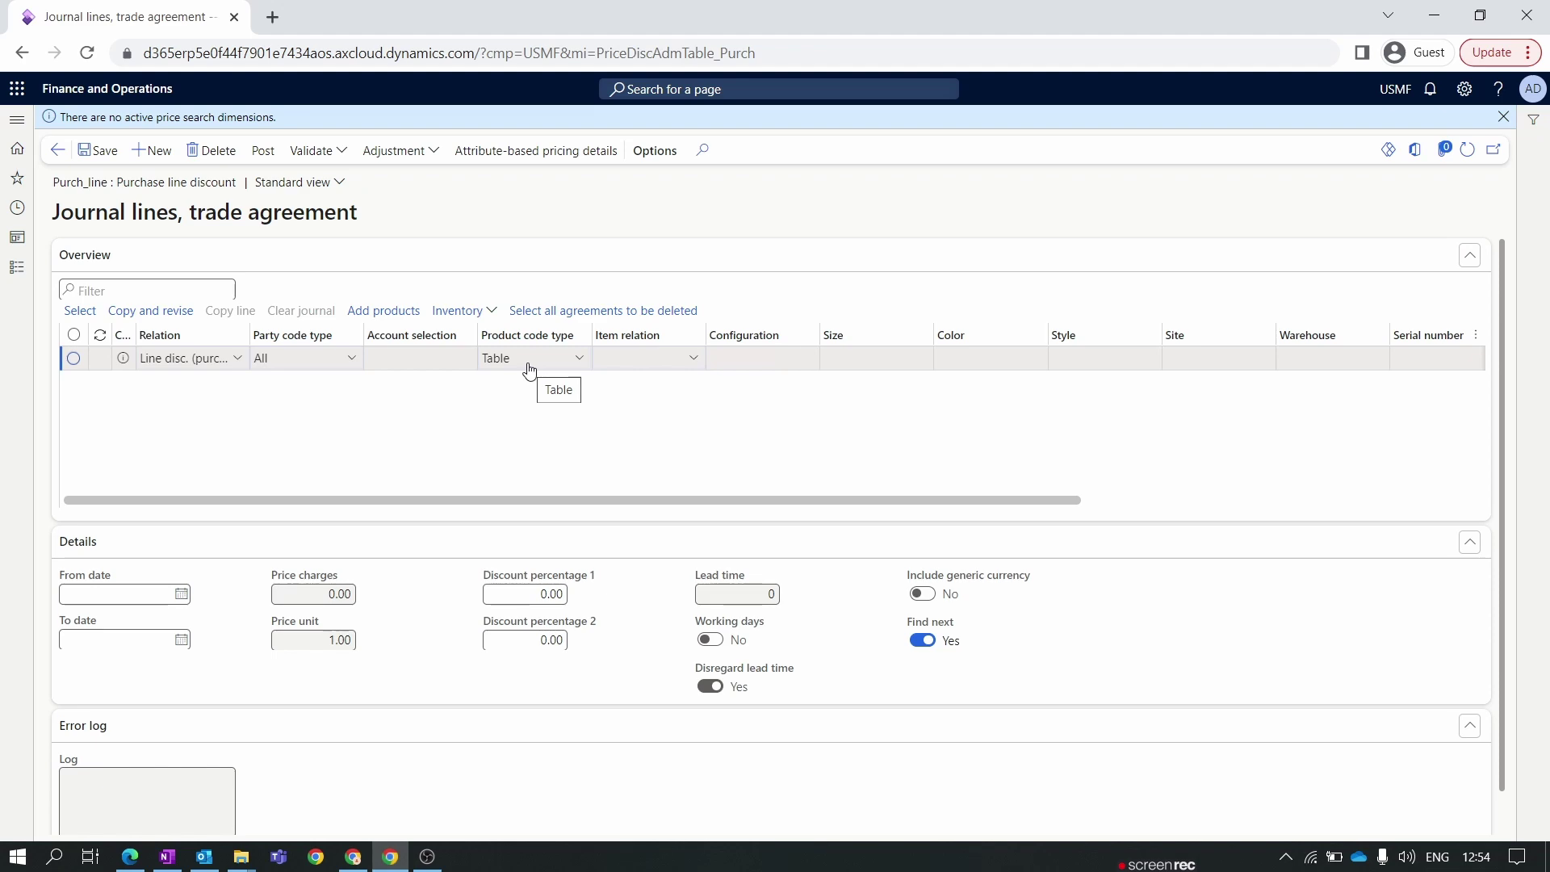
click(353, 358)
click(353, 358)
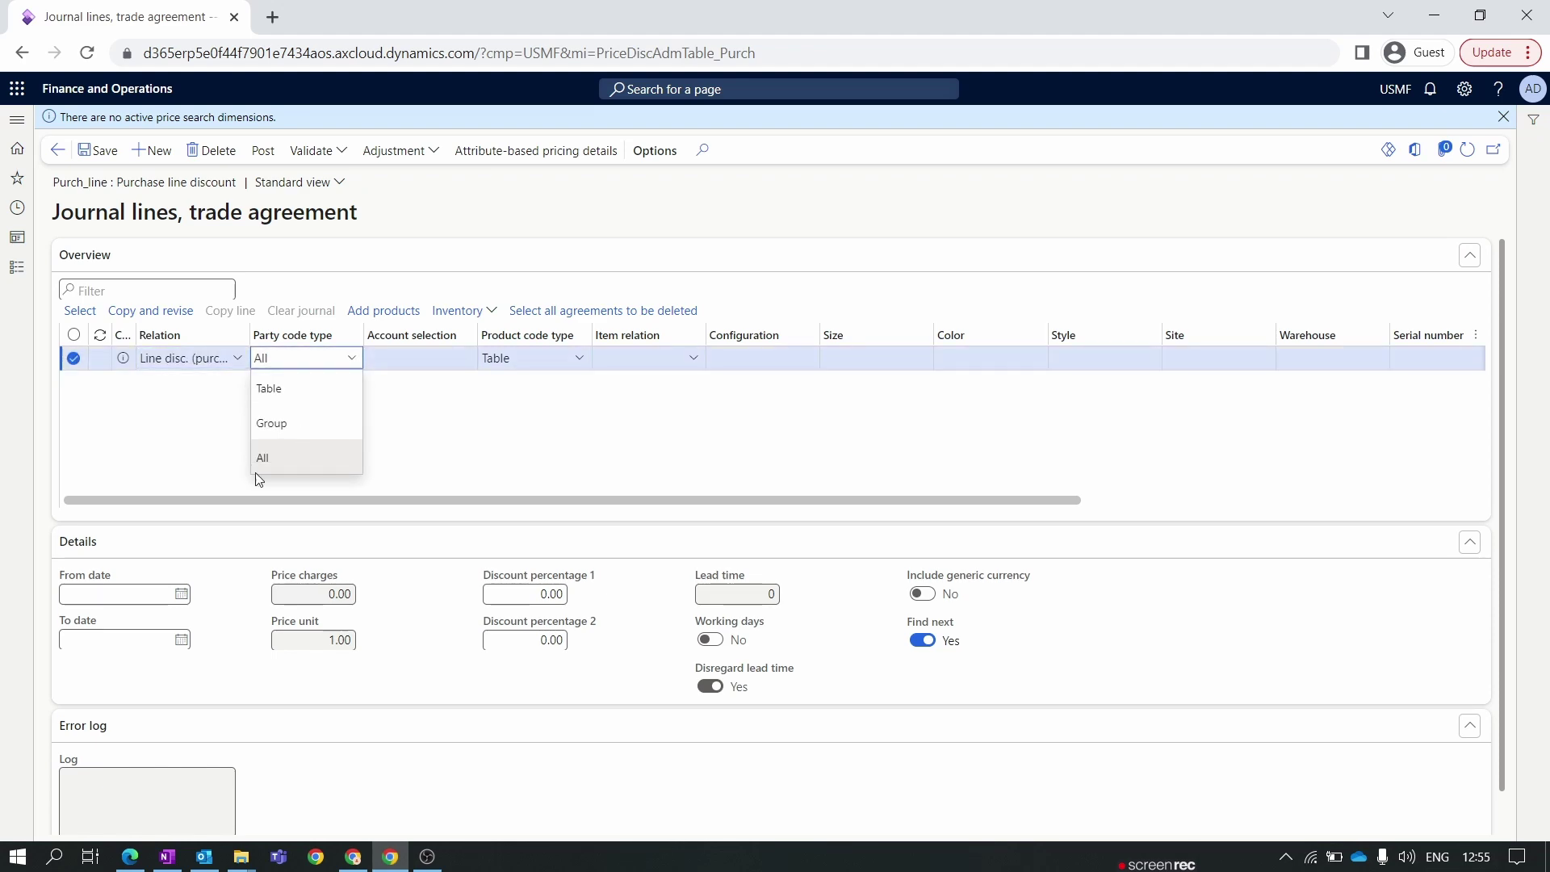
click(271, 387)
click(462, 358)
click(465, 358)
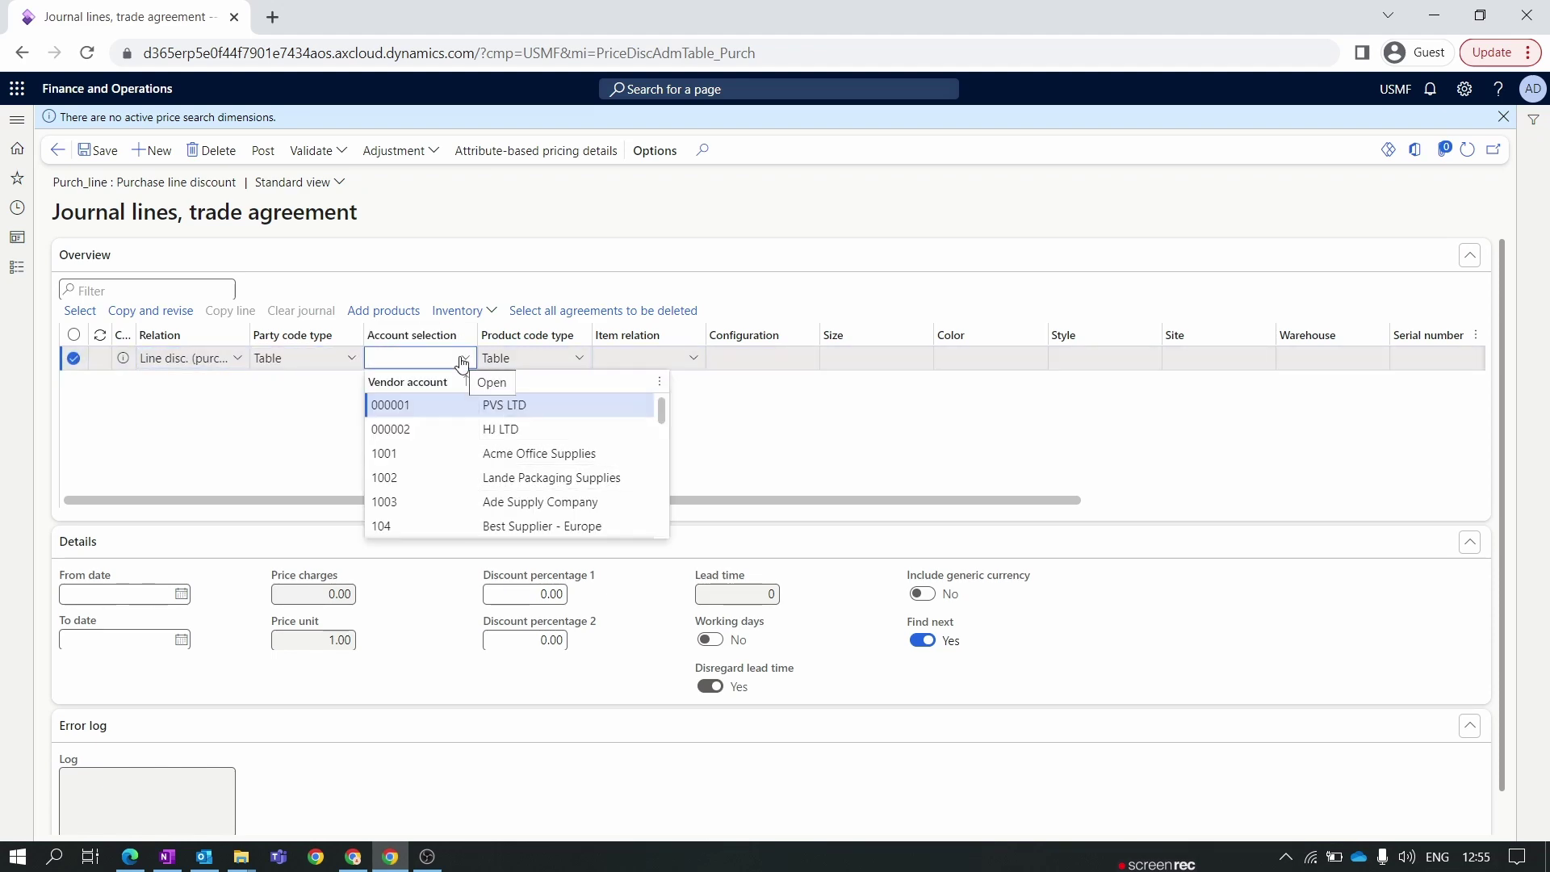
click(451, 406)
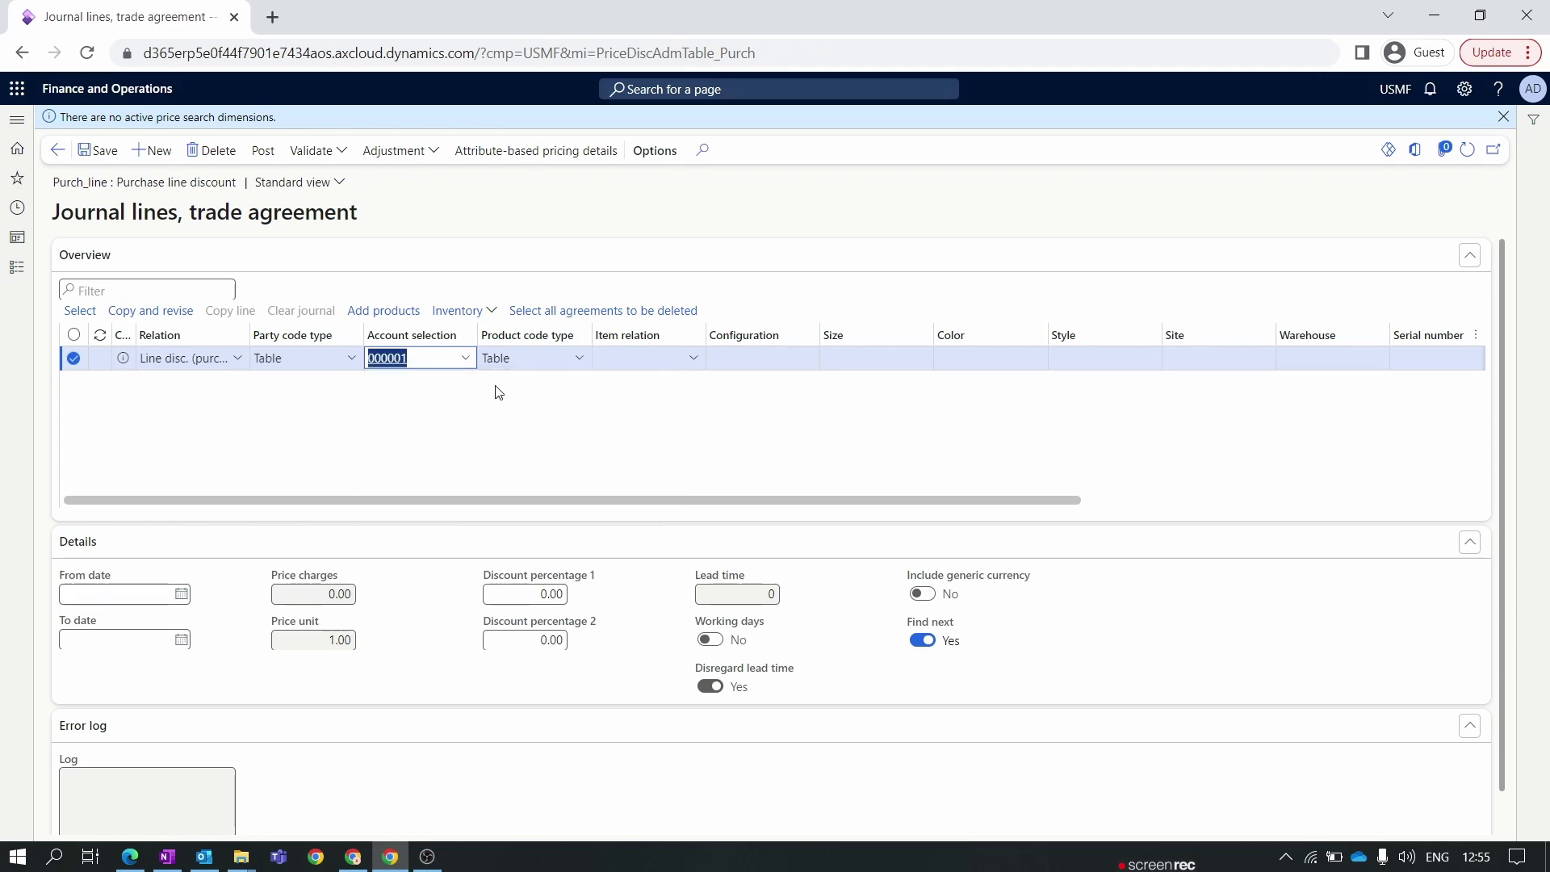
Step: Set the journal line's product code type to Table and its item relation to item 1000, Surface Pro 128 GB
click(579, 360)
click(526, 392)
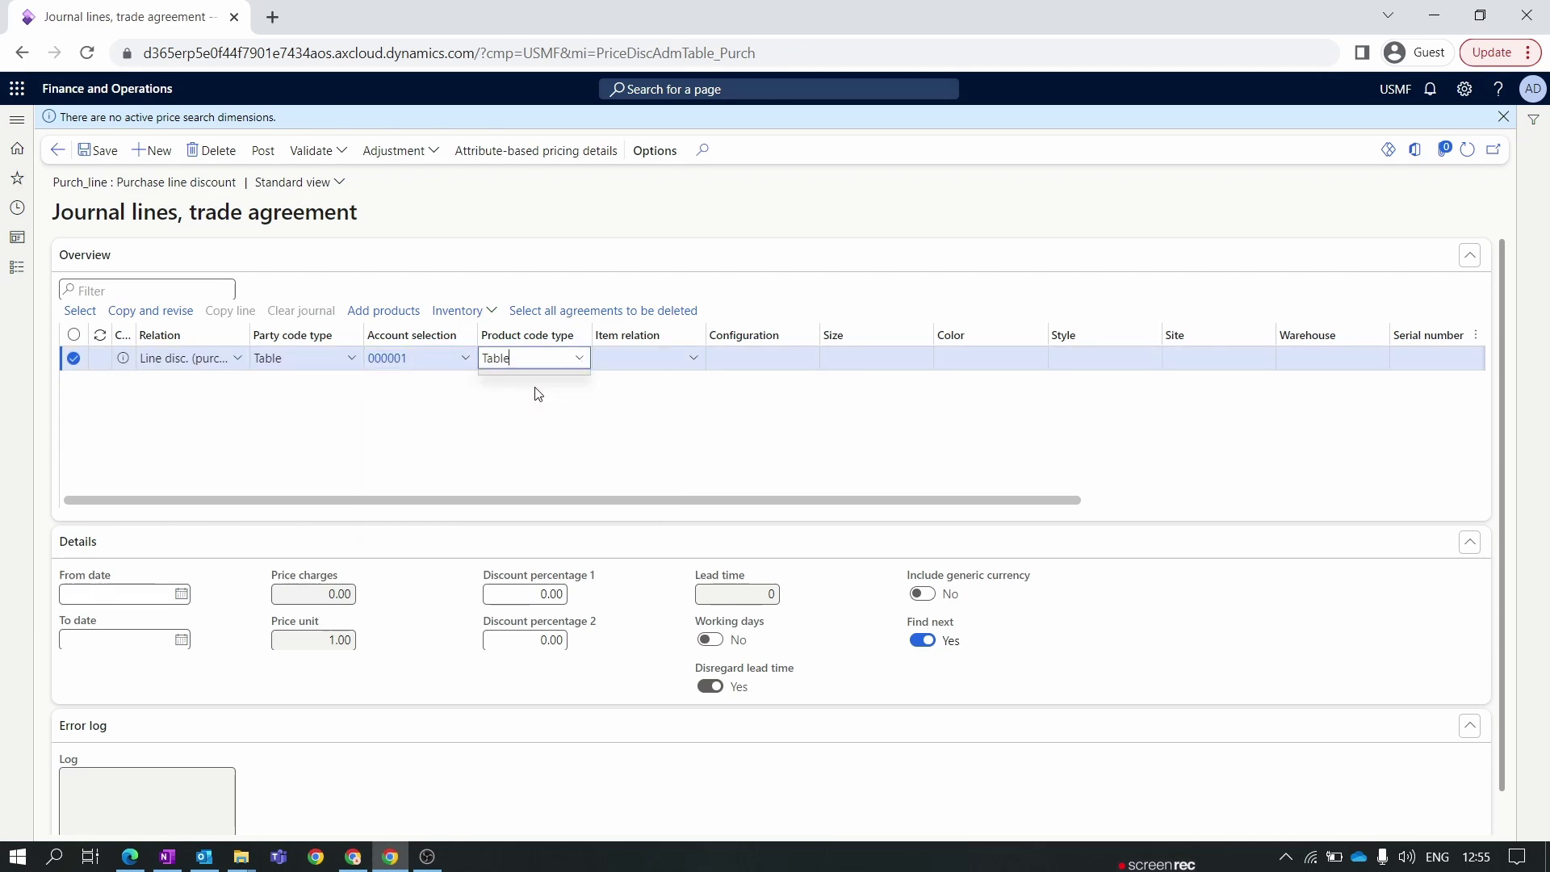
click(693, 362)
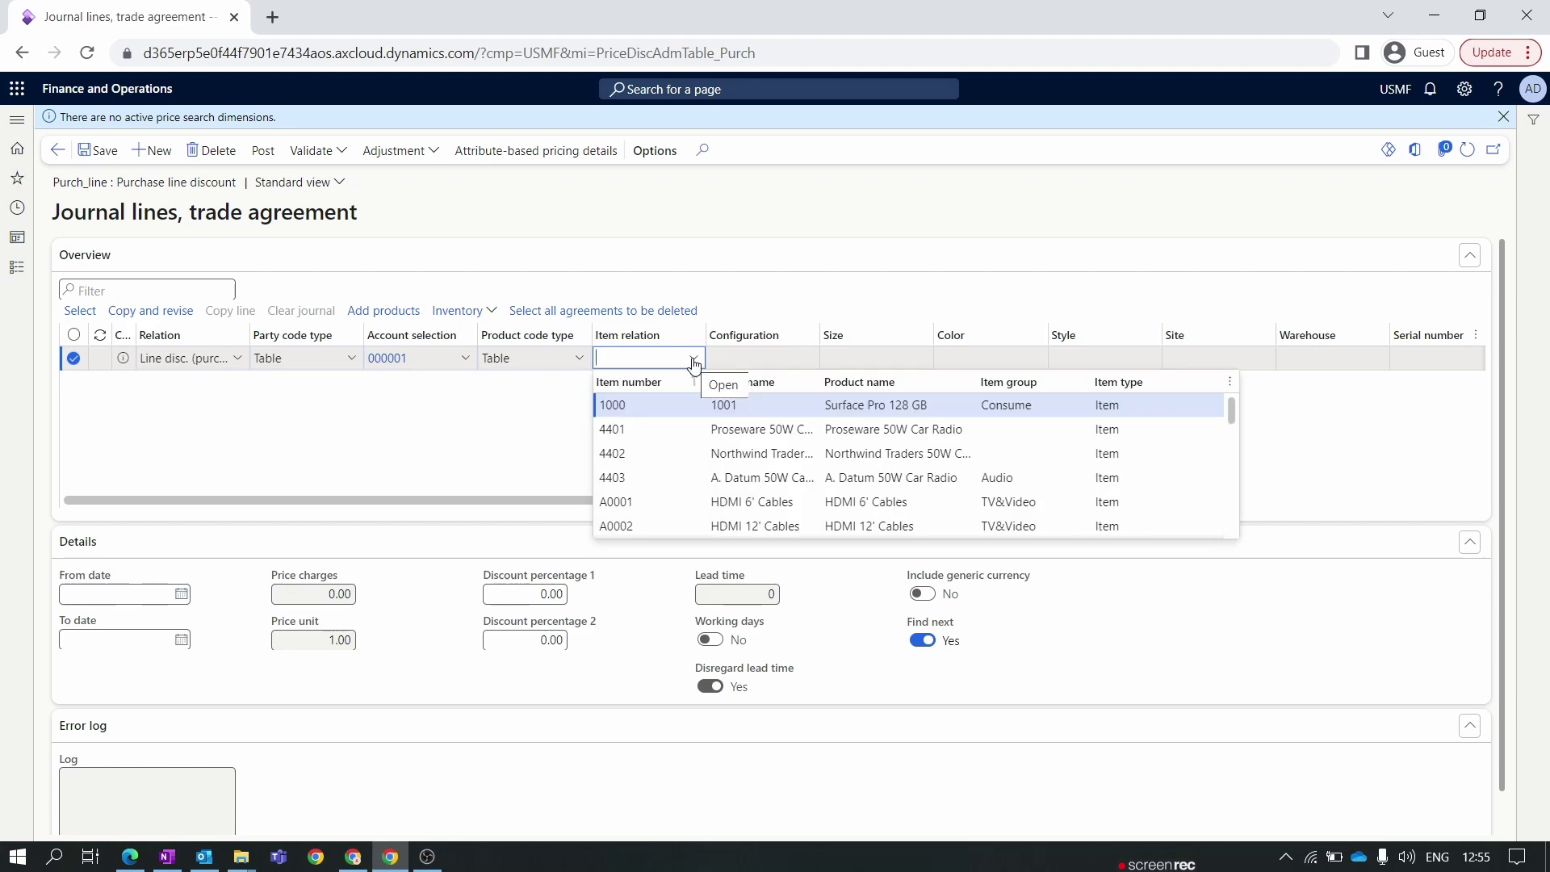
click(677, 405)
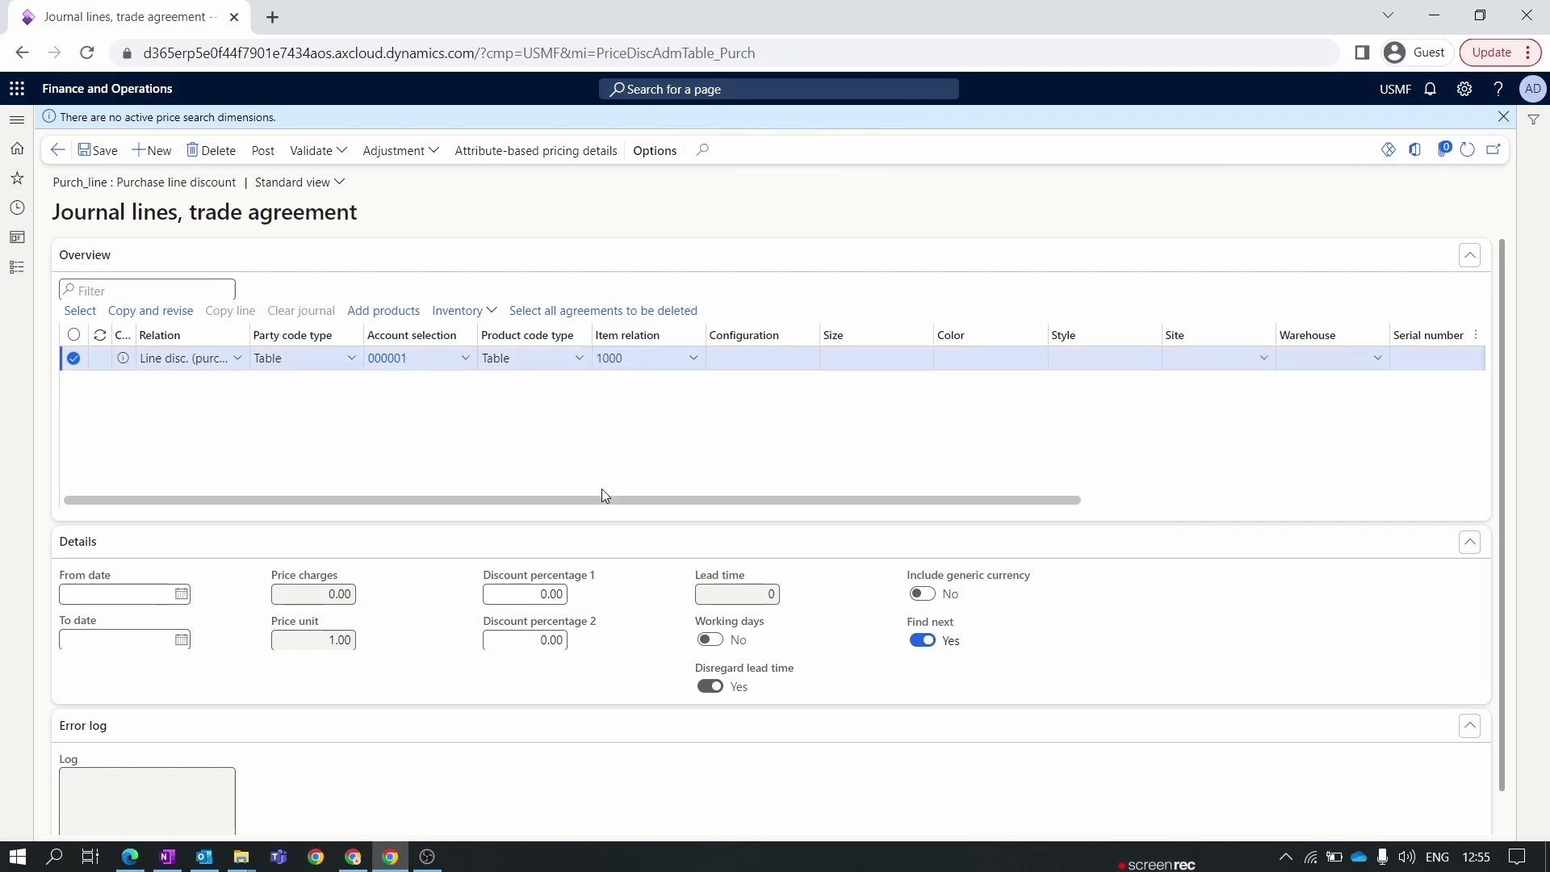
Step: Try a discount amount in currency of 10 on the journal line and clear it again
drag(598, 500, 1001, 501)
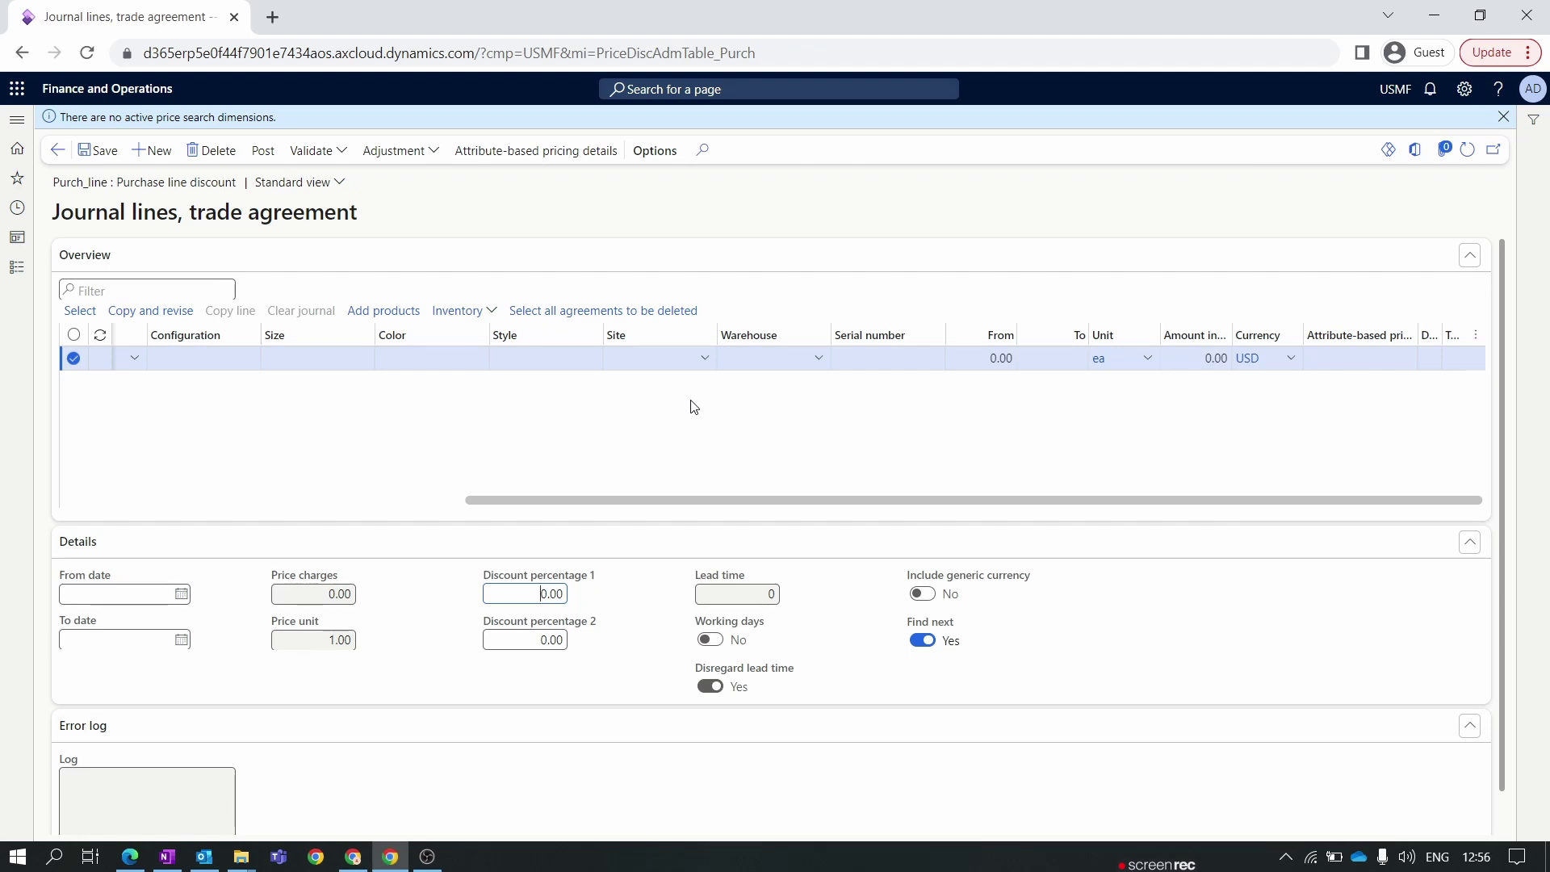
click(1196, 357)
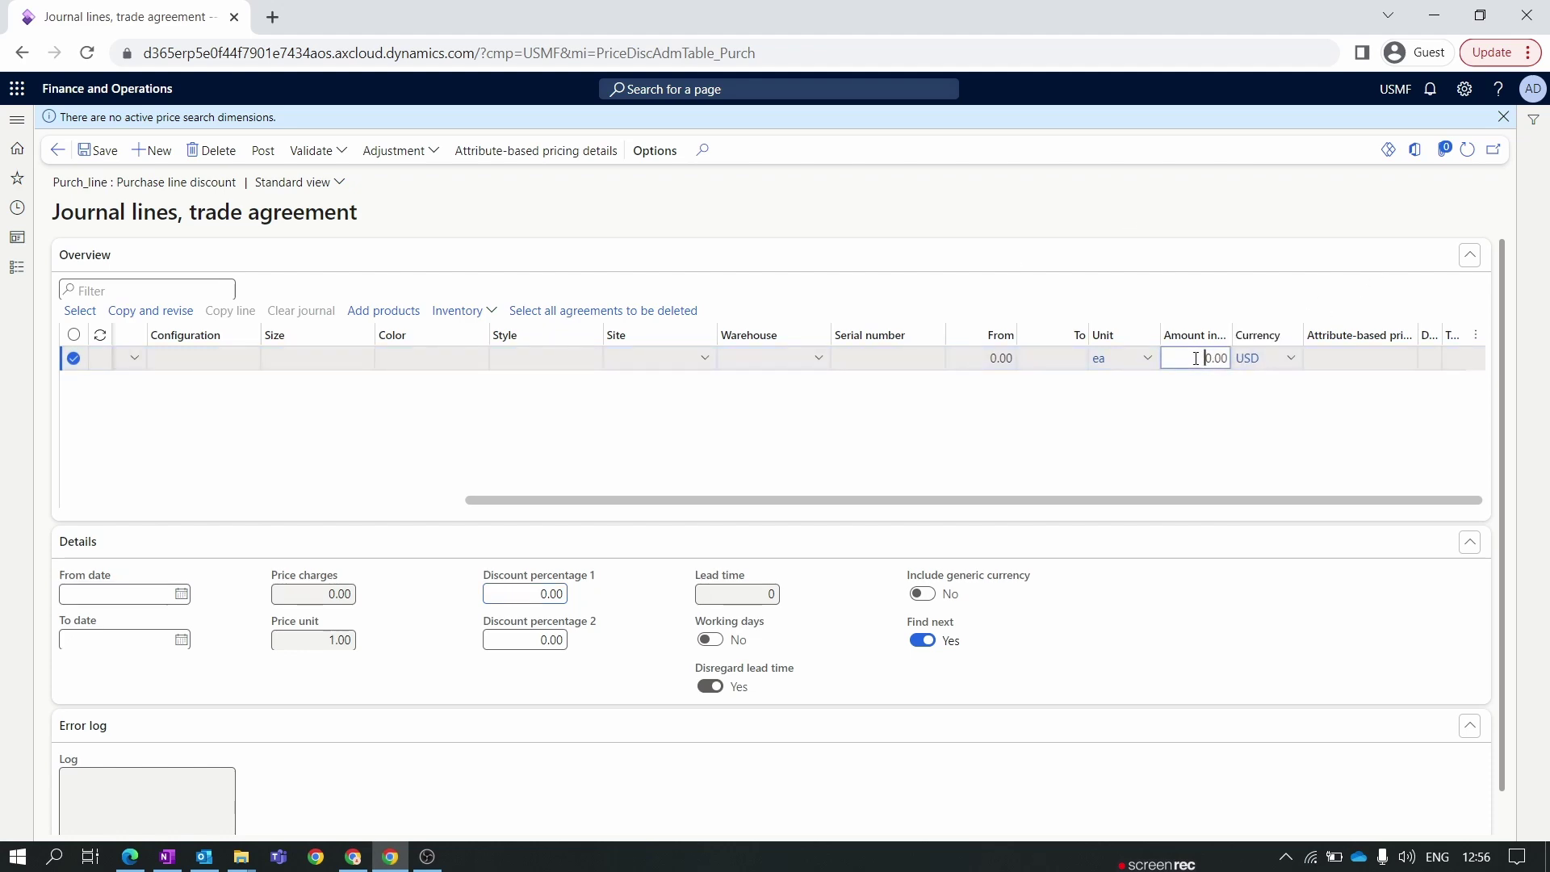
text(1)
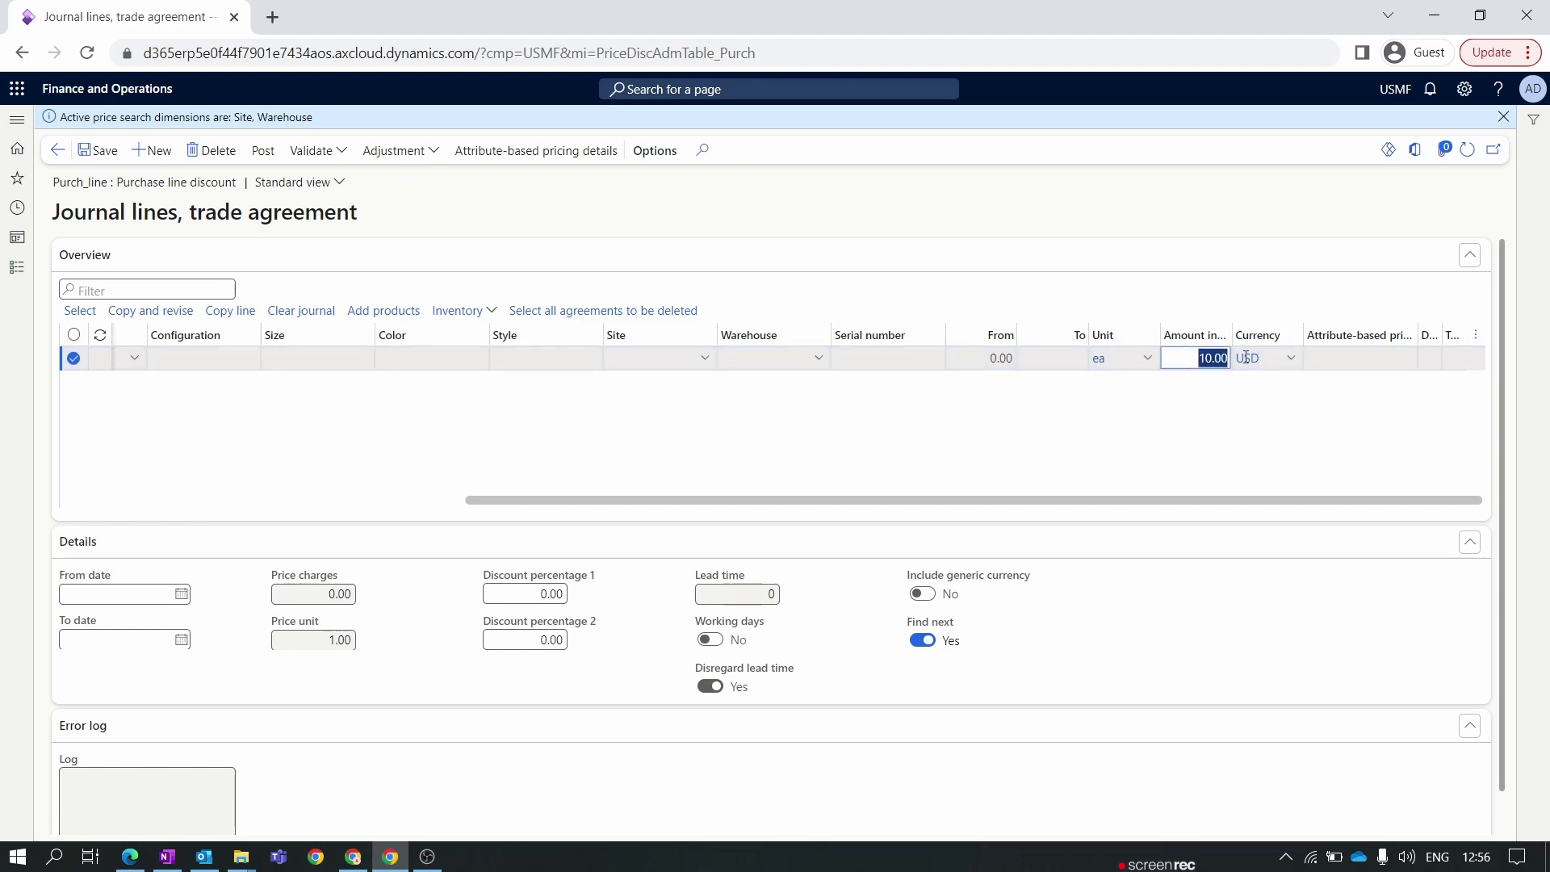
key(BackSpace)
Step: Try a value of 10 in Discount percentage 1 for the journal line and remove it again
click(518, 593)
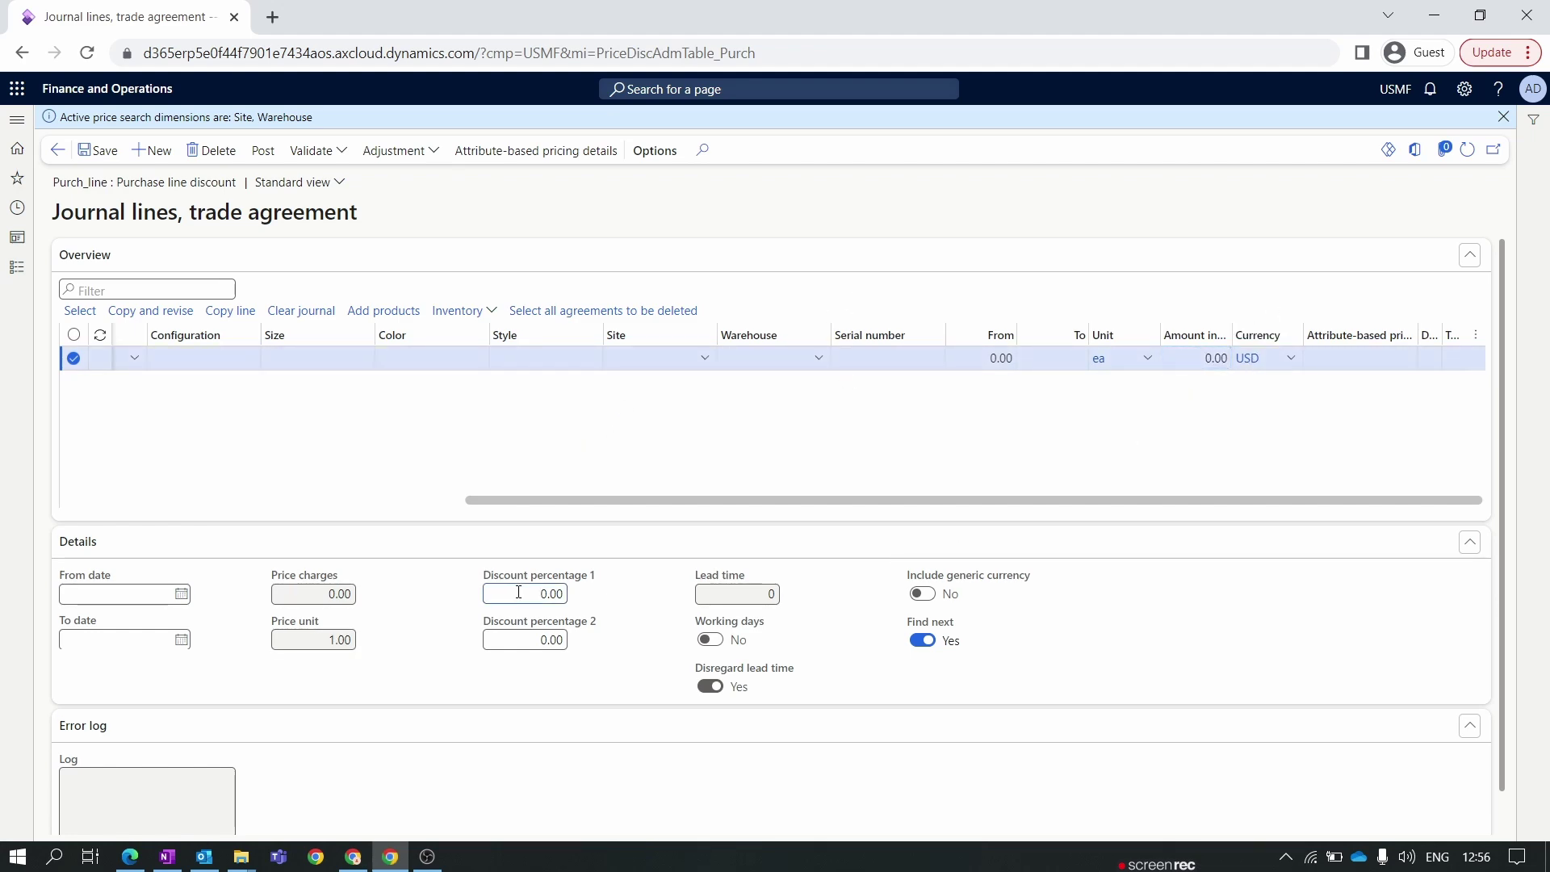
text(10)
click(97, 150)
key(BackSpace)
Step: Set the journal line's discount amount in currency to 10
click(1195, 357)
drag(1204, 360, 1248, 368)
key(BackSpace)
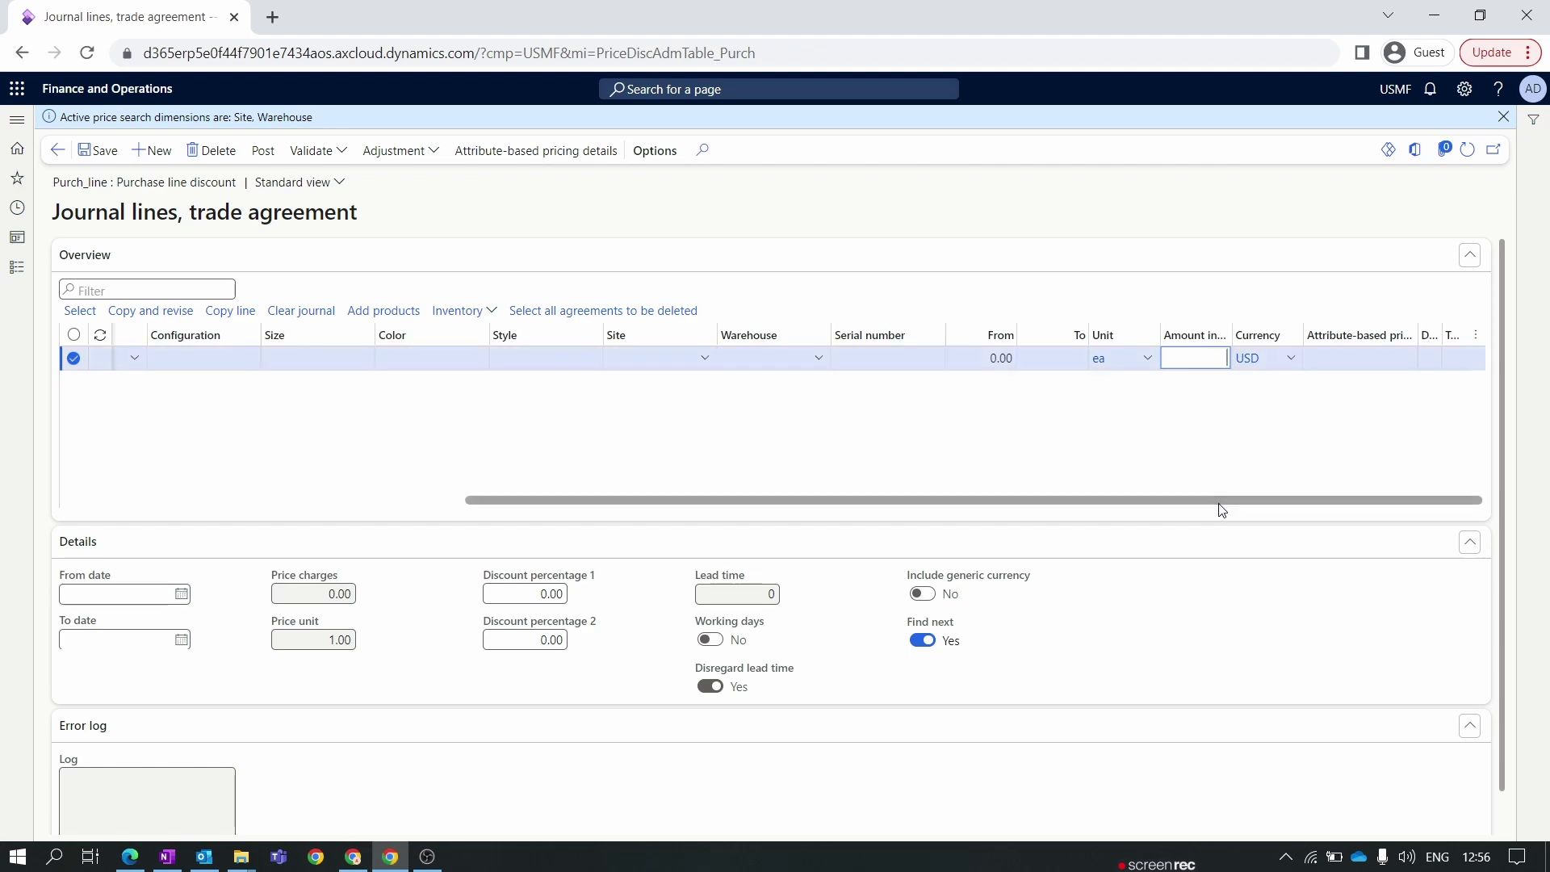
text(10)
drag(1222, 502, 1324, 474)
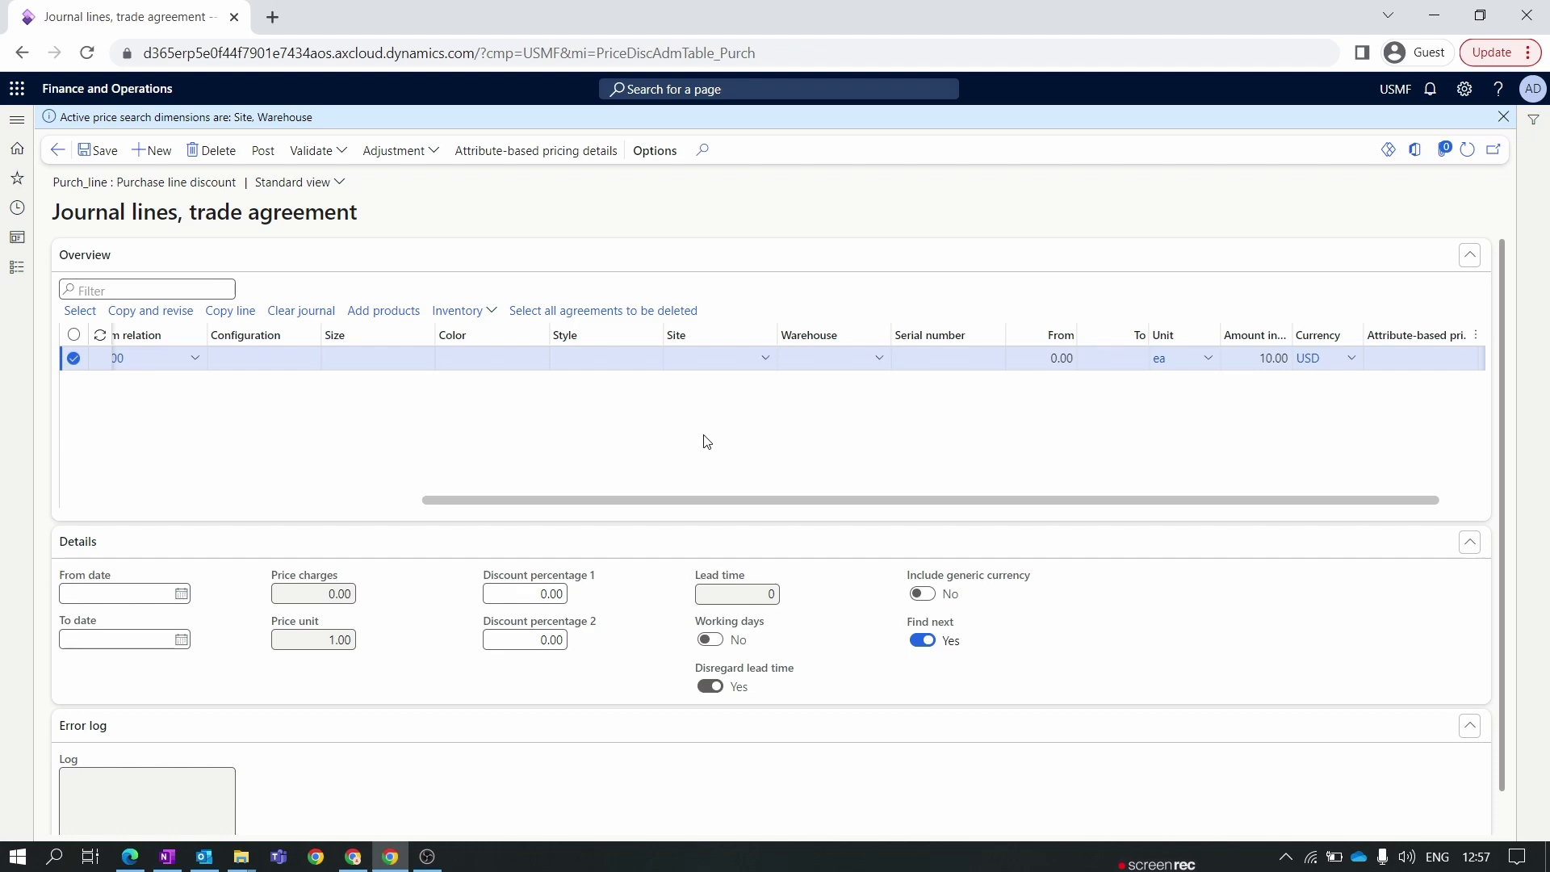
scroll(707, 441, left, 10)
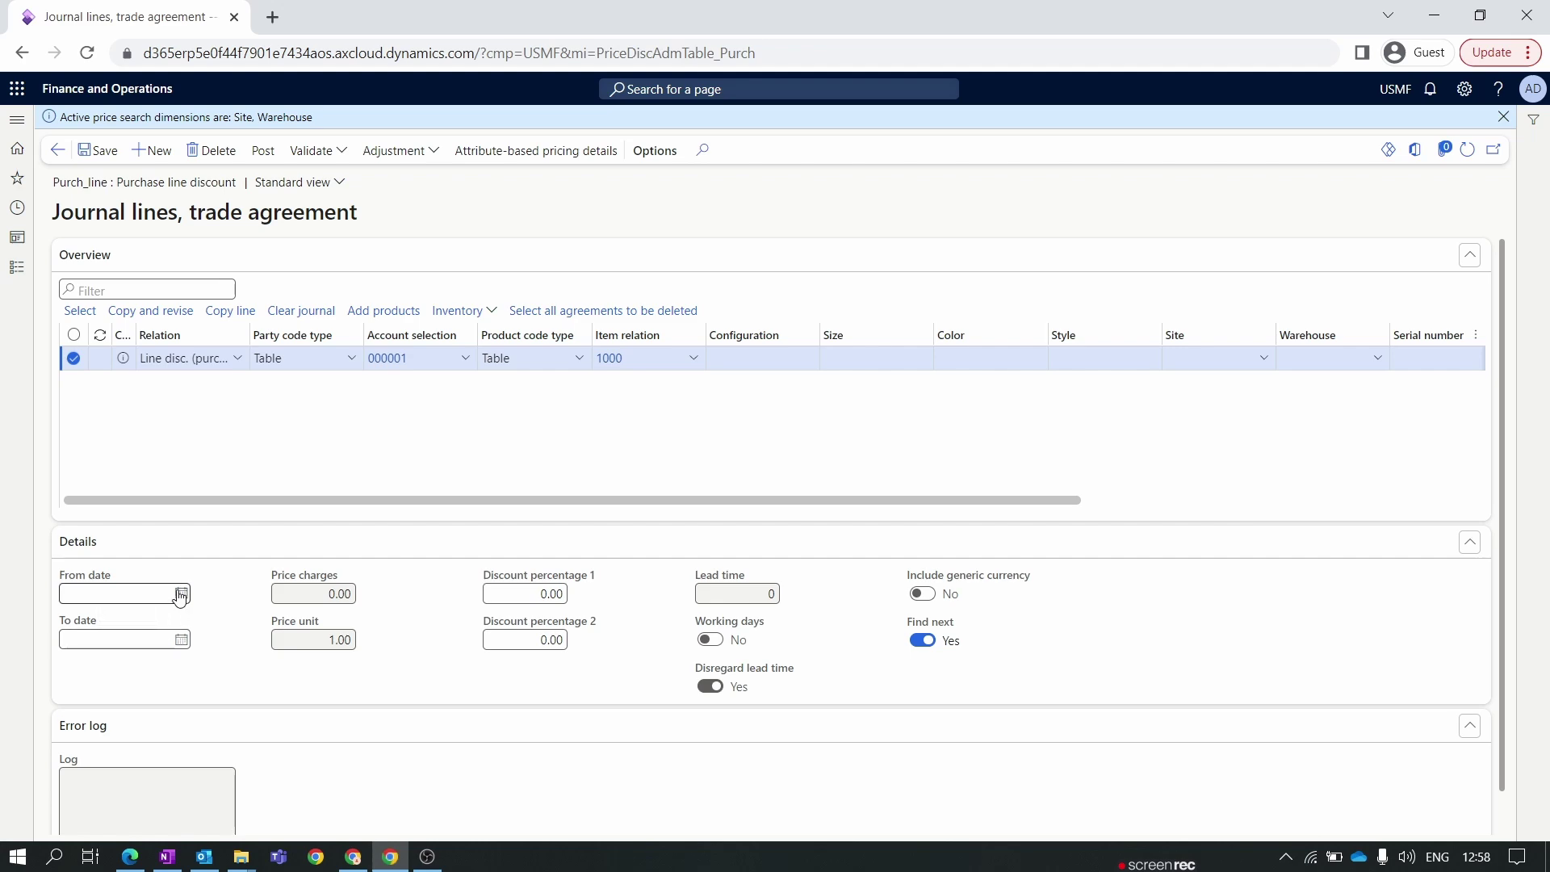
Step: Validate the lines of the purchase line discount journal and post the journal
click(311, 151)
click(327, 200)
click(1455, 810)
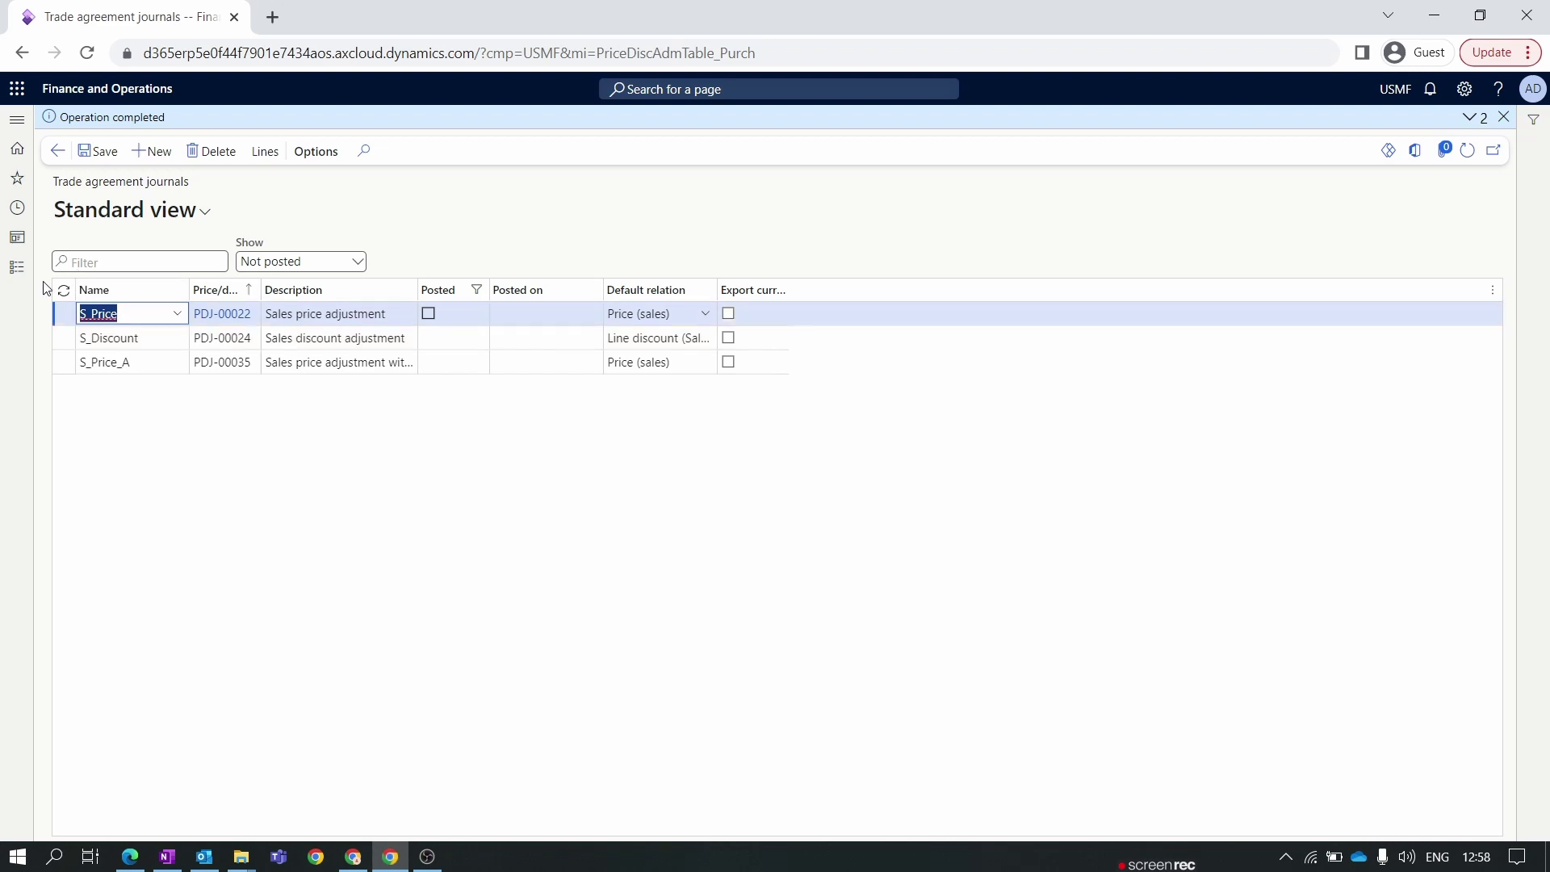
Step: Open the list of all purchase orders and start a new purchase order for vendor PVS LTD
click(17, 267)
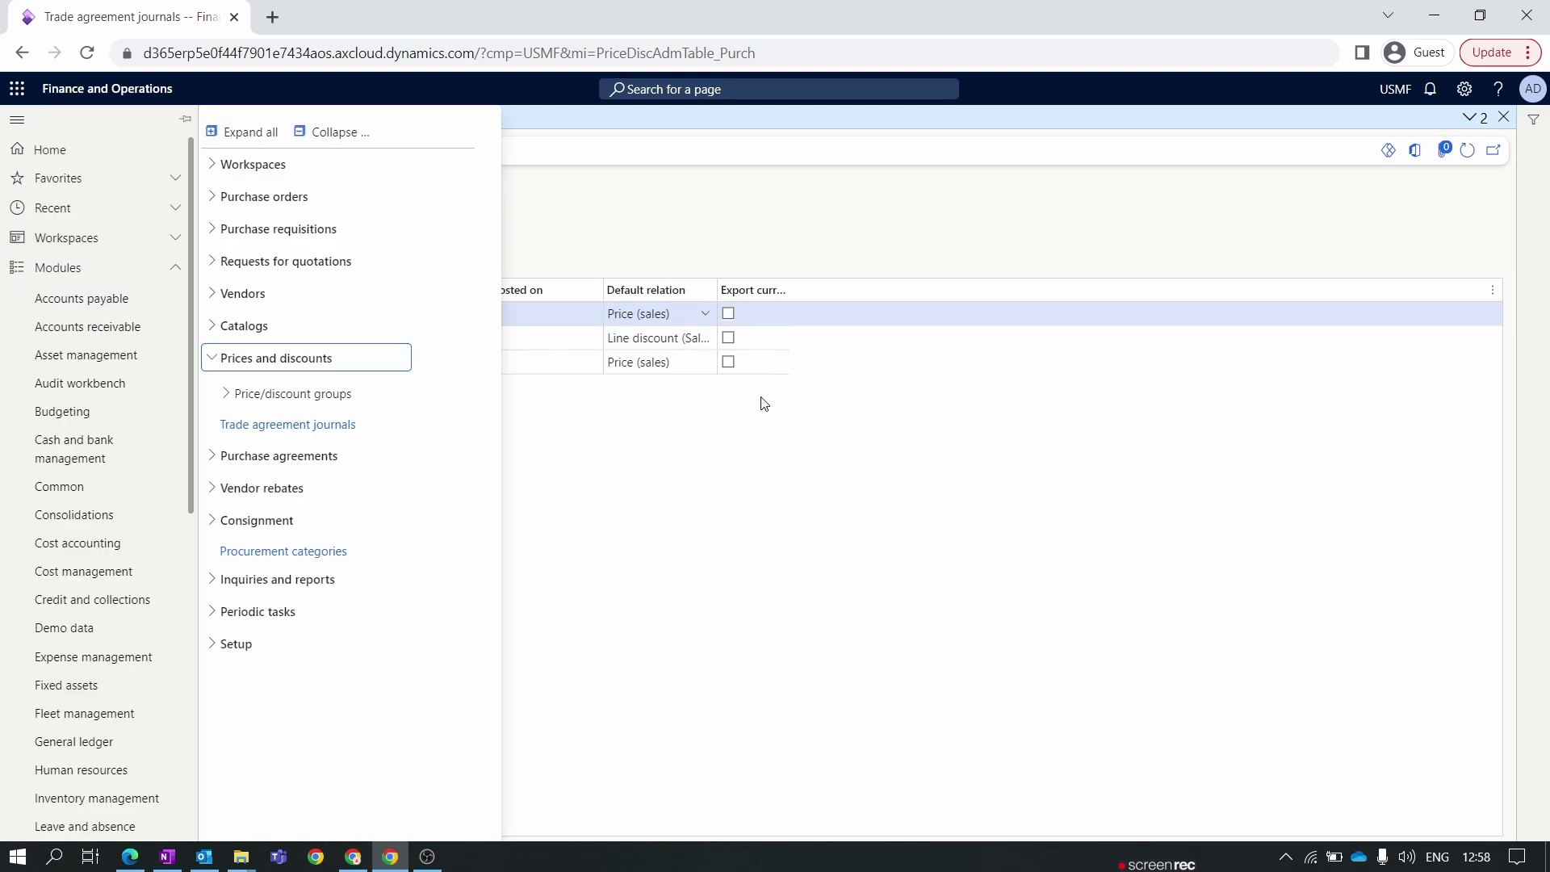
click(250, 197)
click(261, 231)
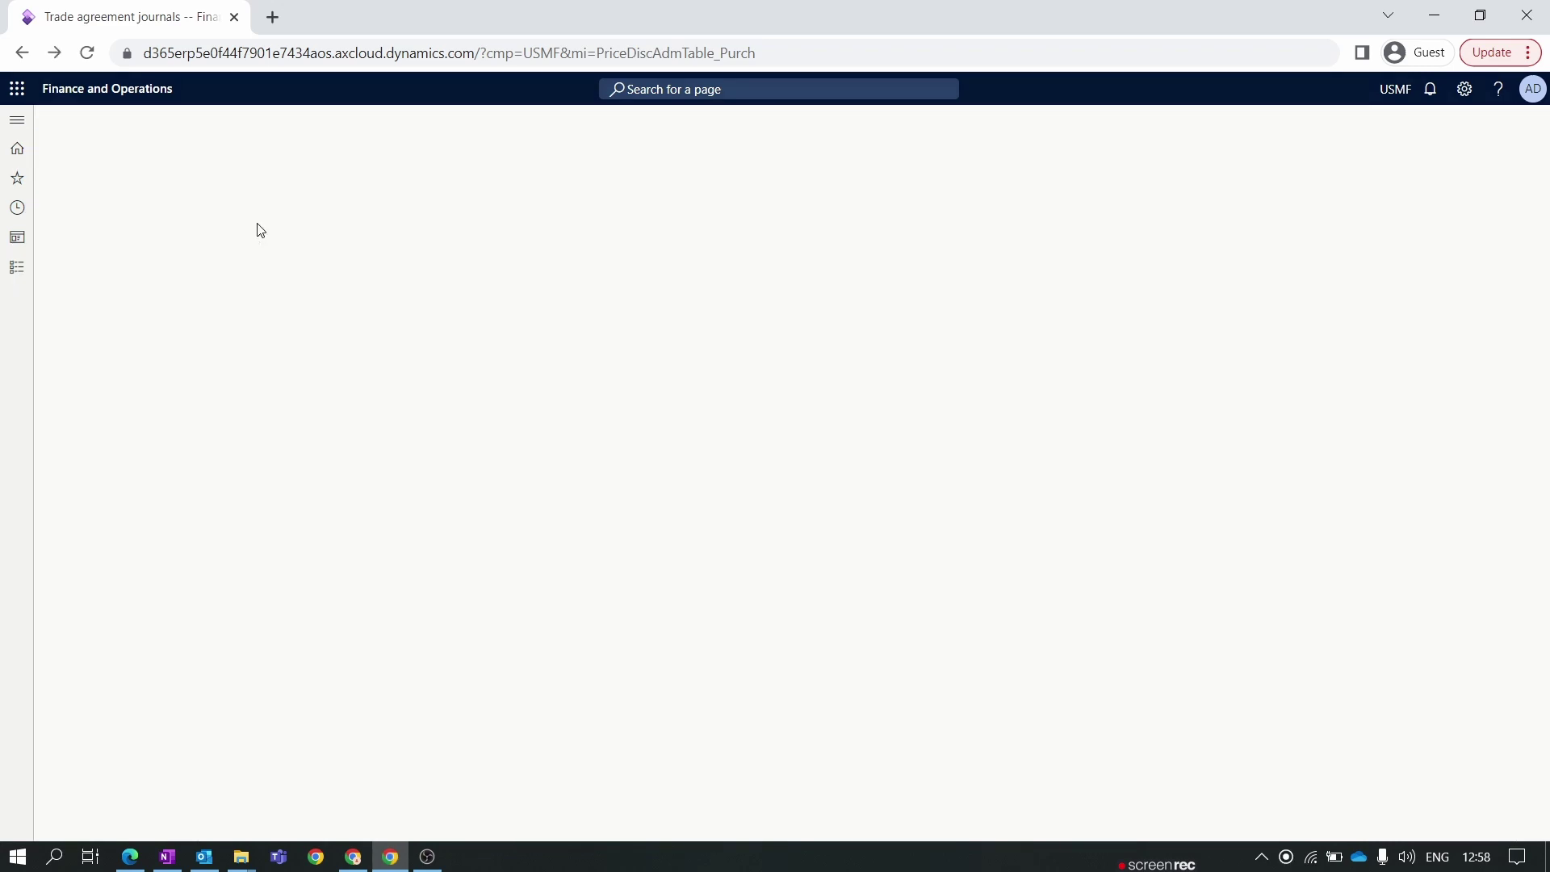
click(156, 127)
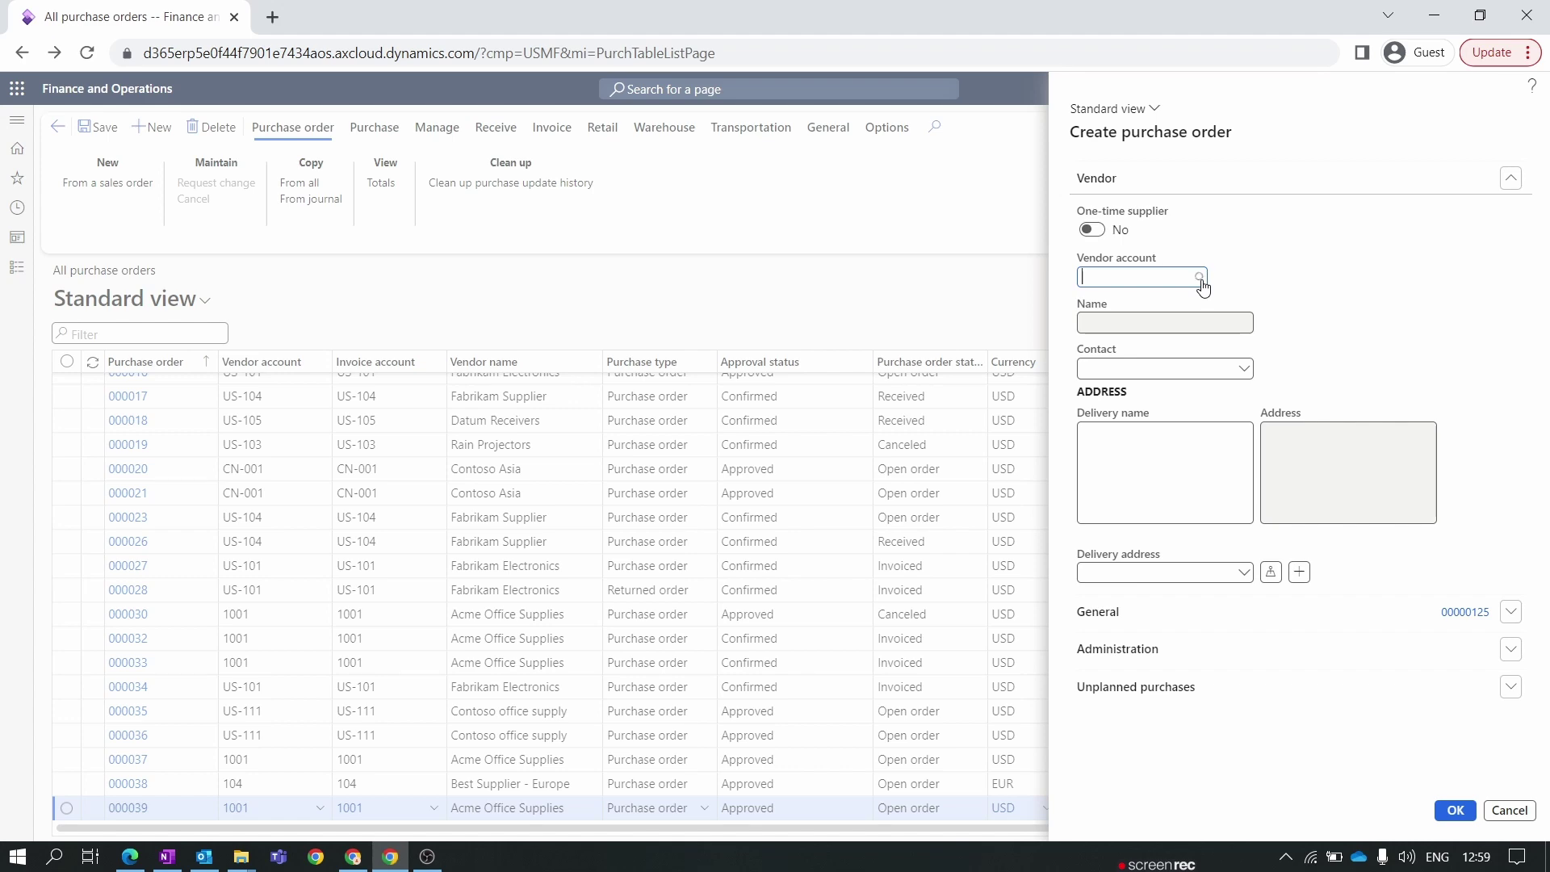
click(1201, 279)
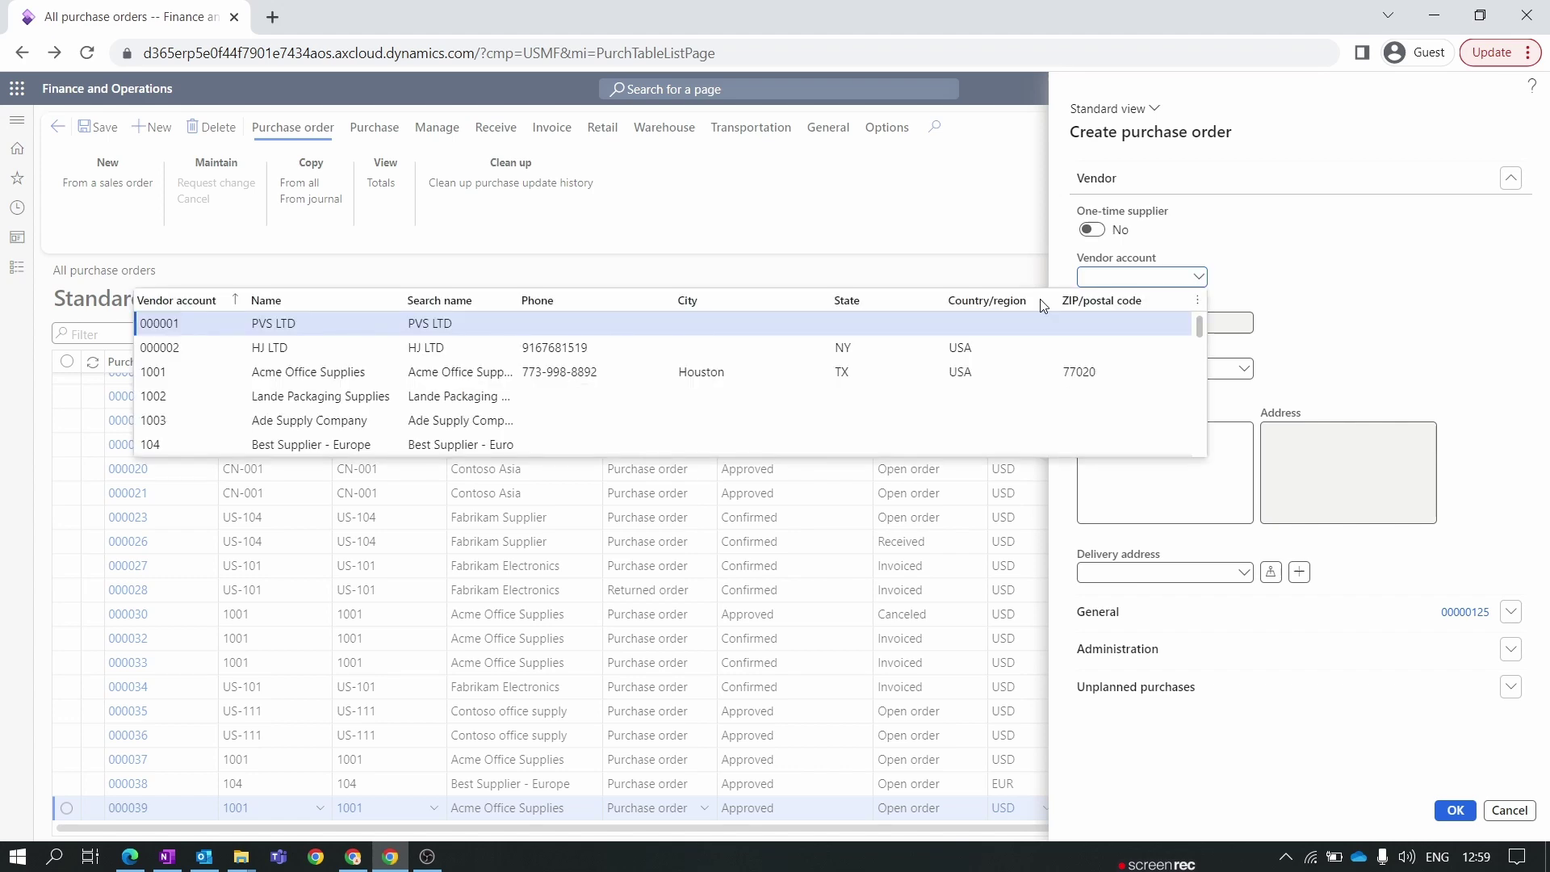
click(336, 327)
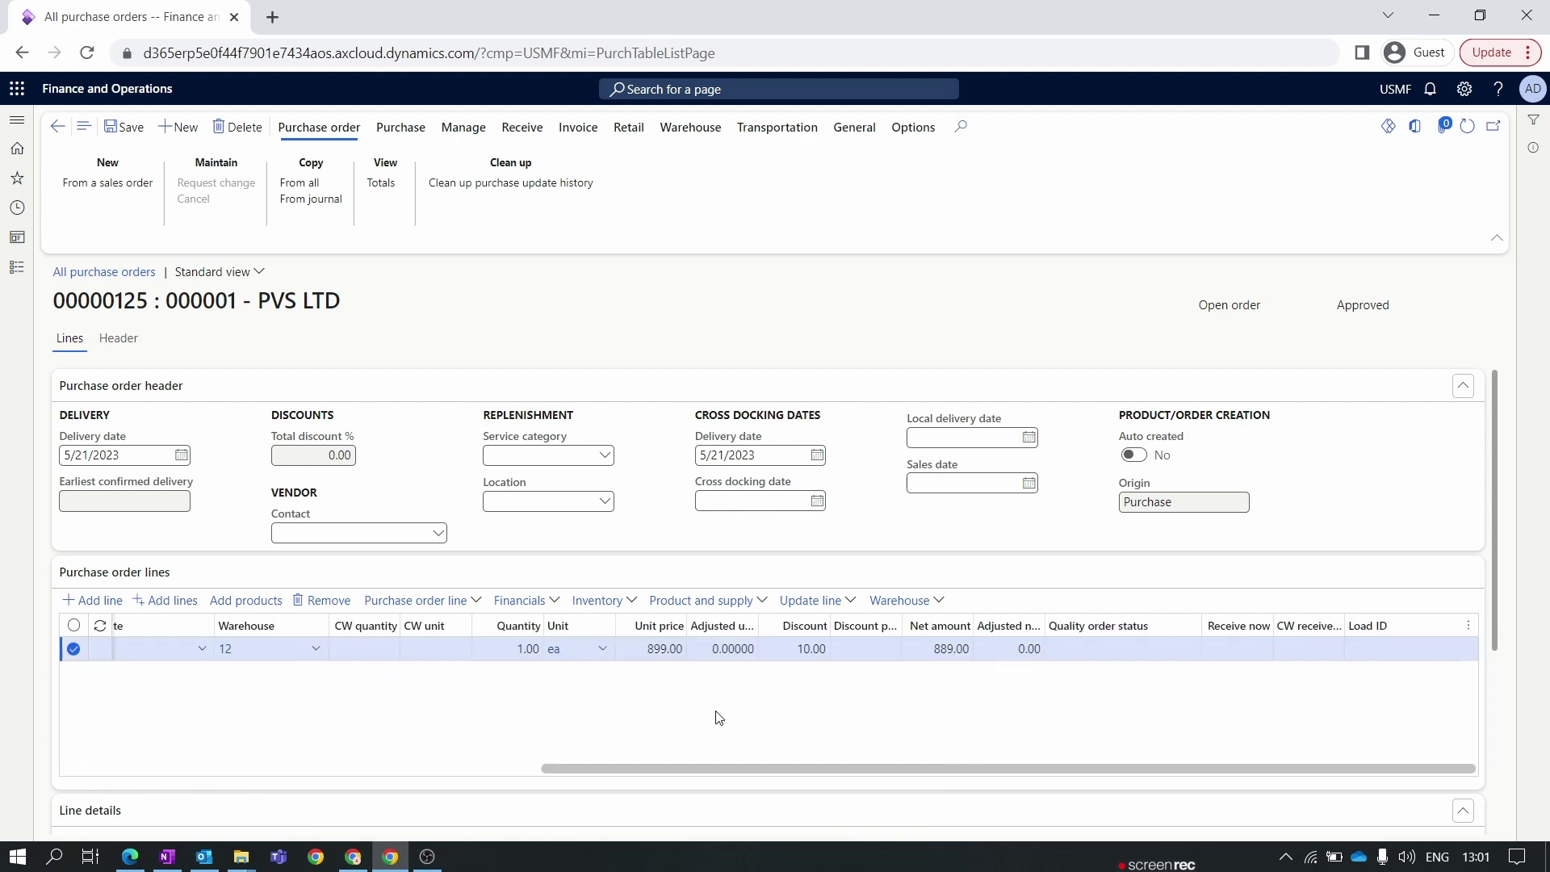
Step: Check the discount and unit price on the purchase order line for item 1000
click(810, 650)
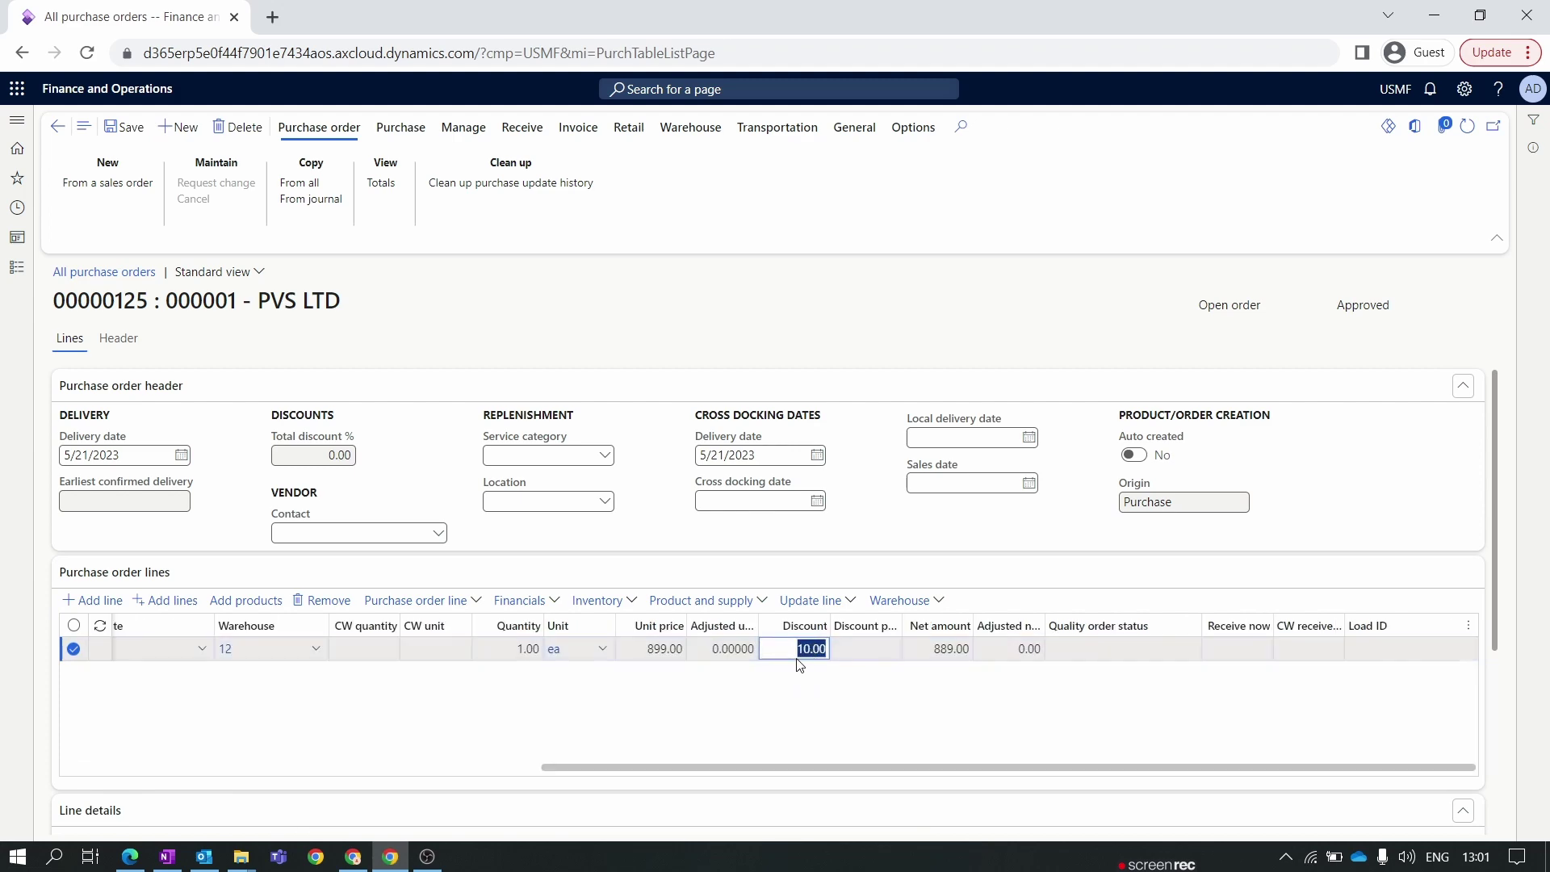
click(646, 648)
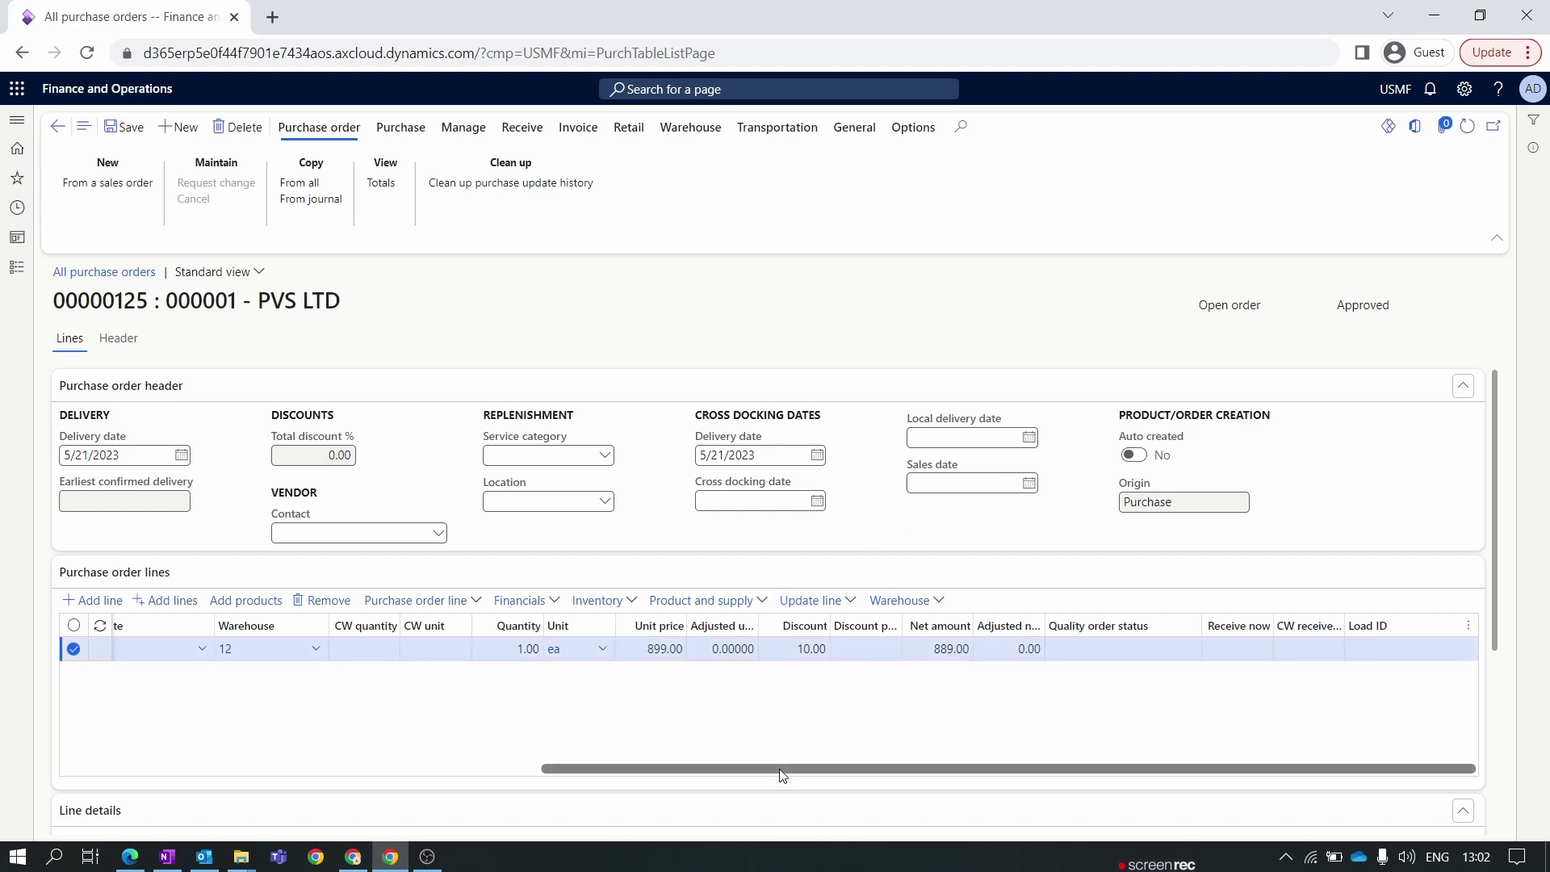
drag(781, 771, 242, 773)
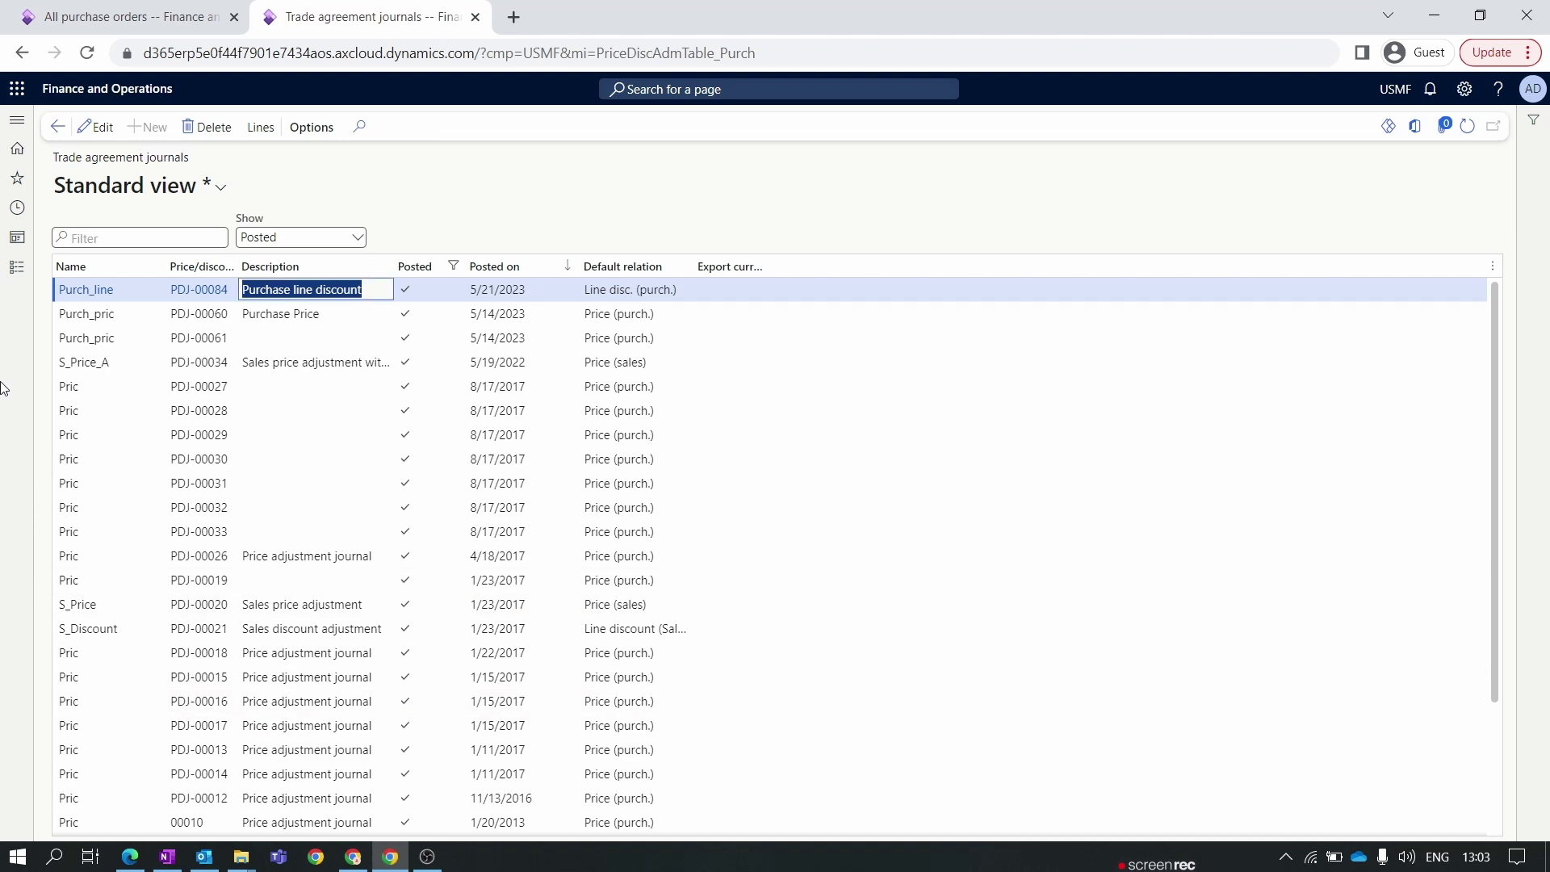
Step: Open the purchase trade agreements of item 1000, Surface Pro 128 GB, from the released products in Product information management
click(11, 273)
scroll(103, 549, down, 7)
scroll(113, 622, up, 4)
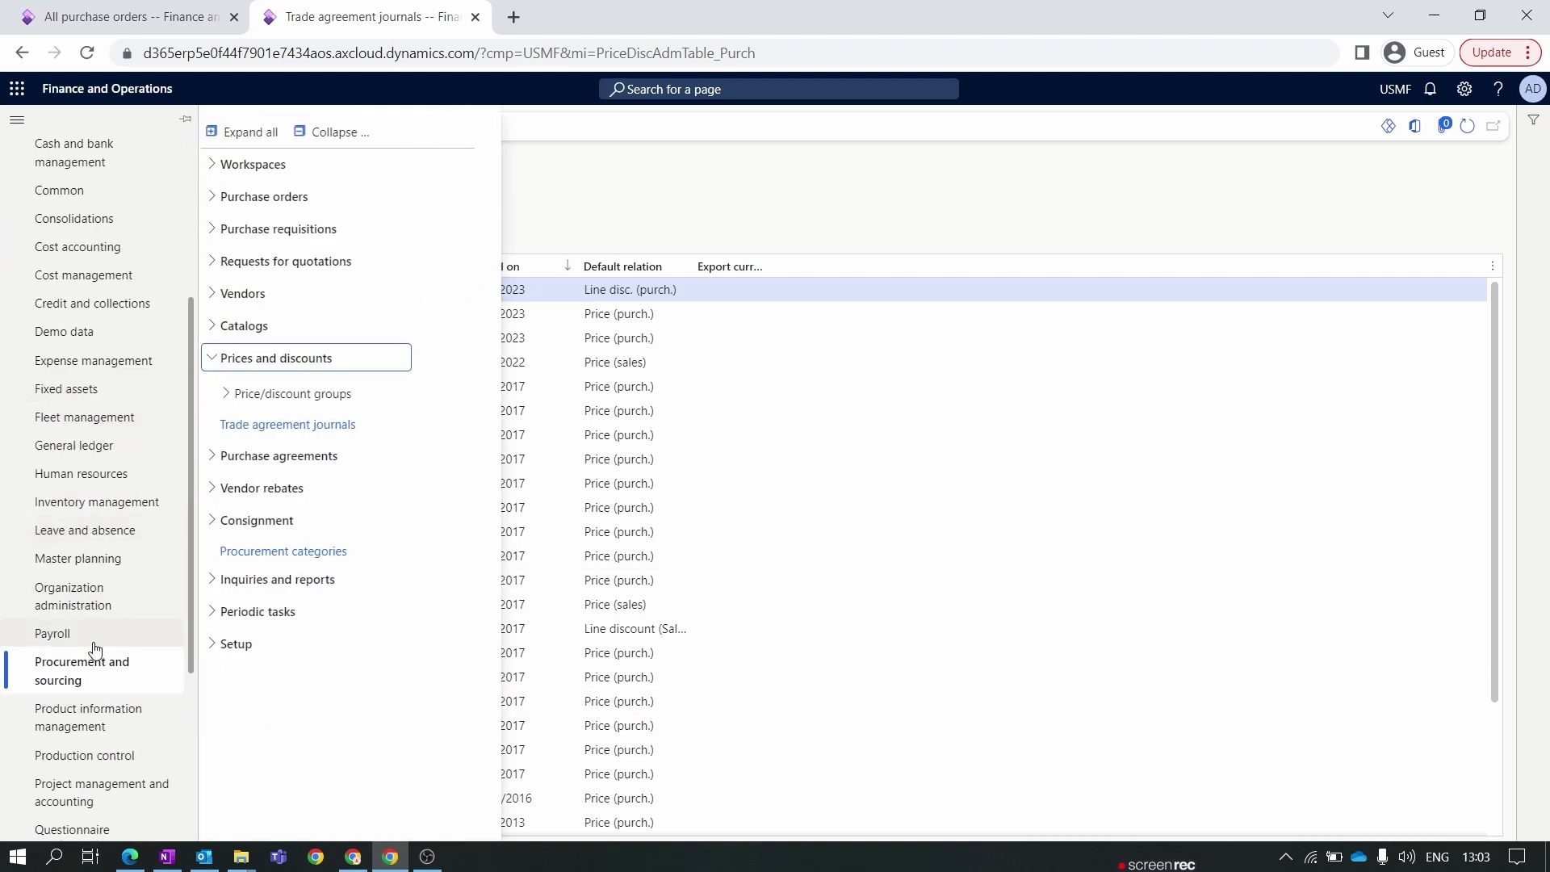
click(105, 723)
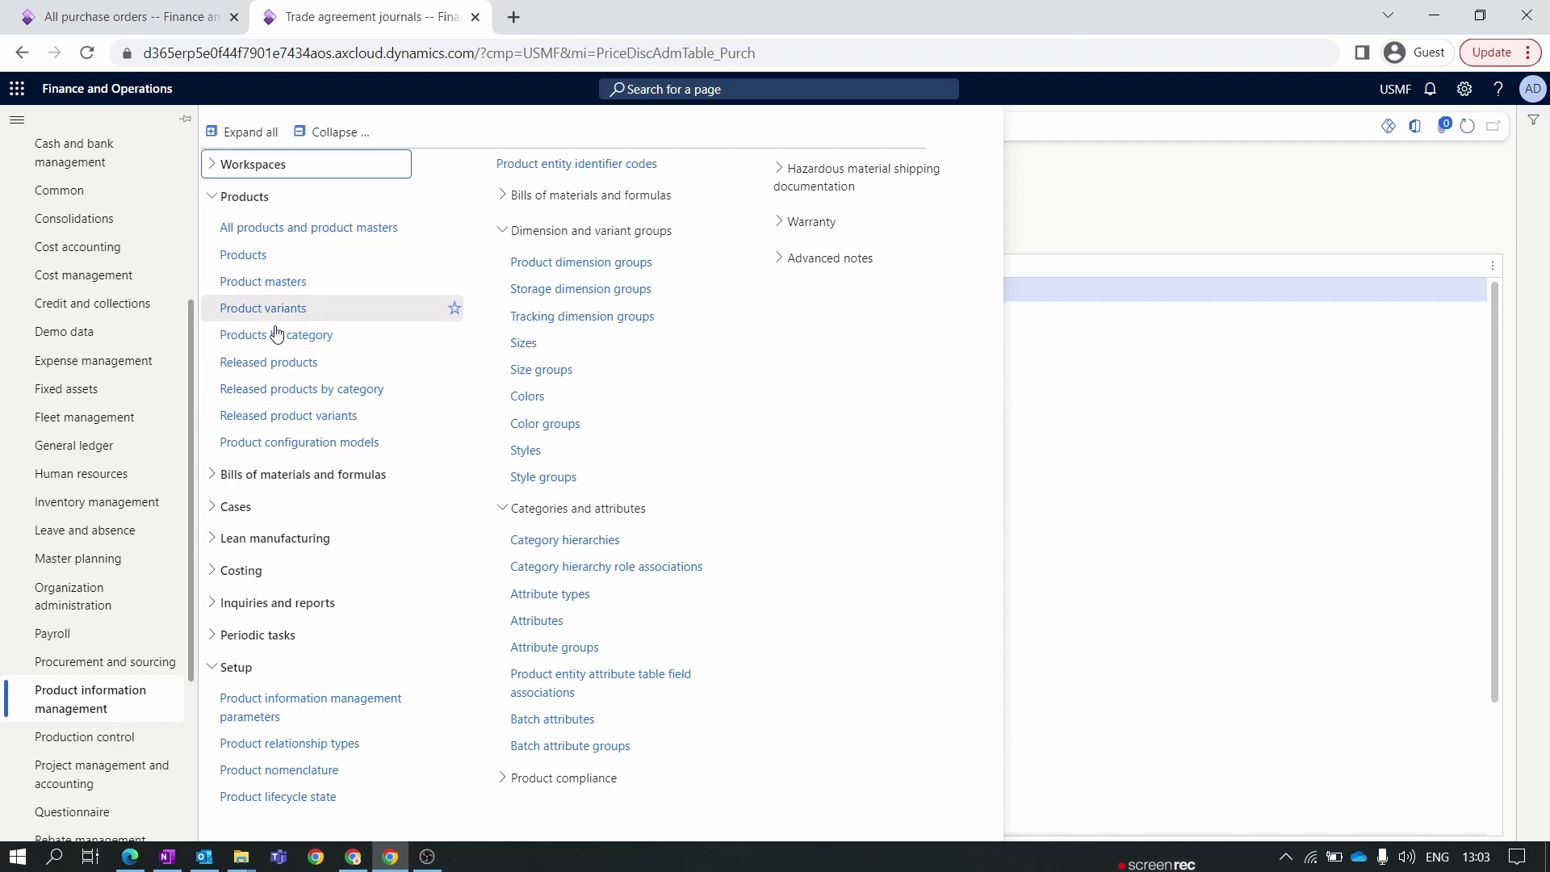
click(271, 365)
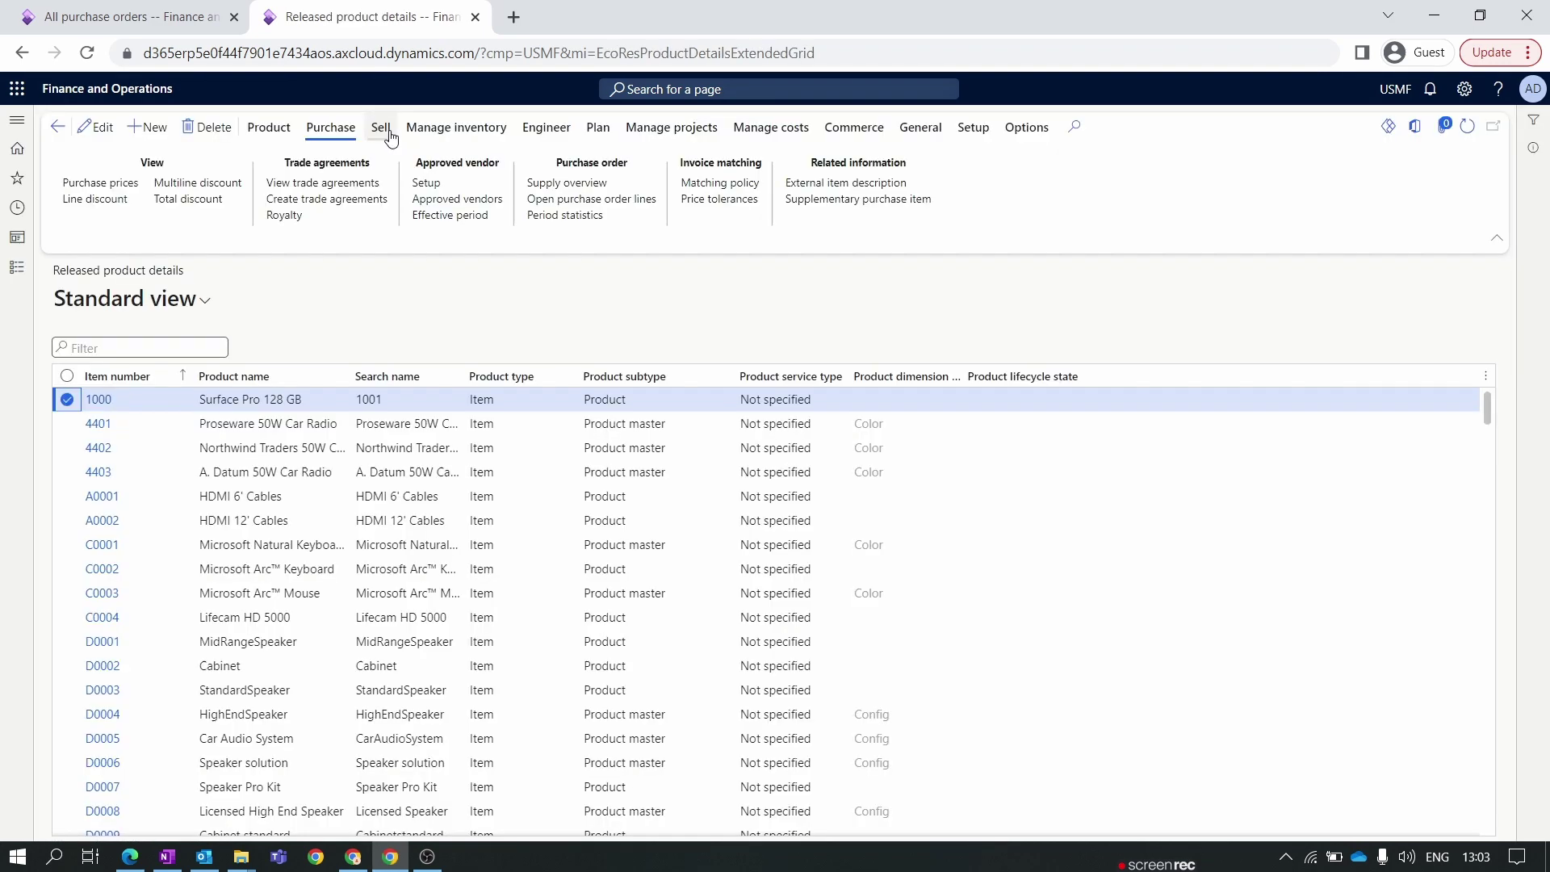
click(270, 186)
Step: Open the item's purchase line discount agreement for editing in a new journal with the name Purch_line
click(65, 300)
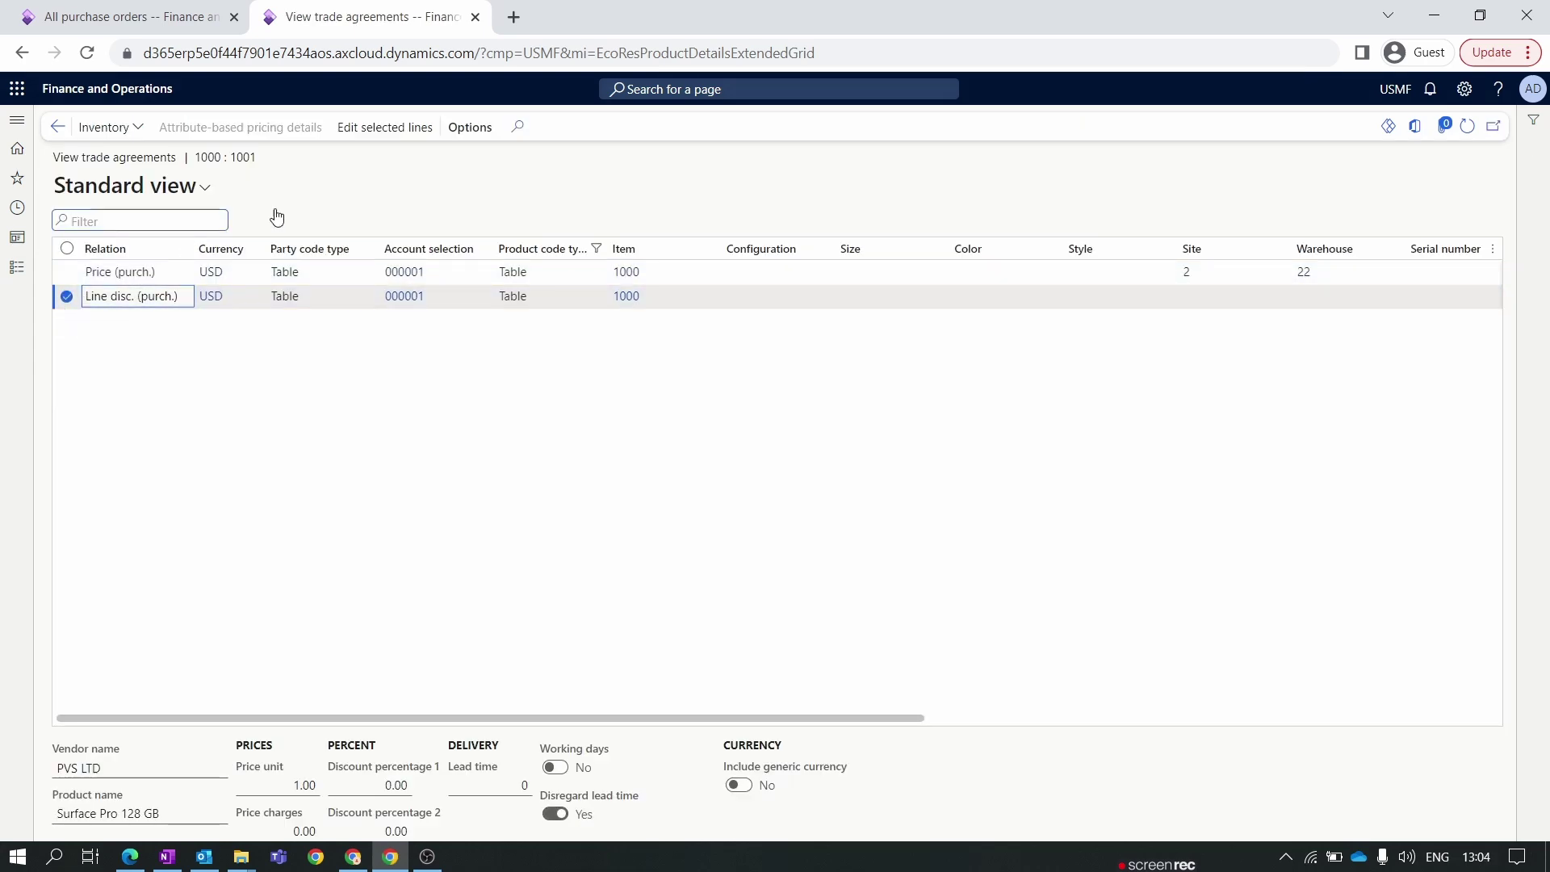
click(401, 130)
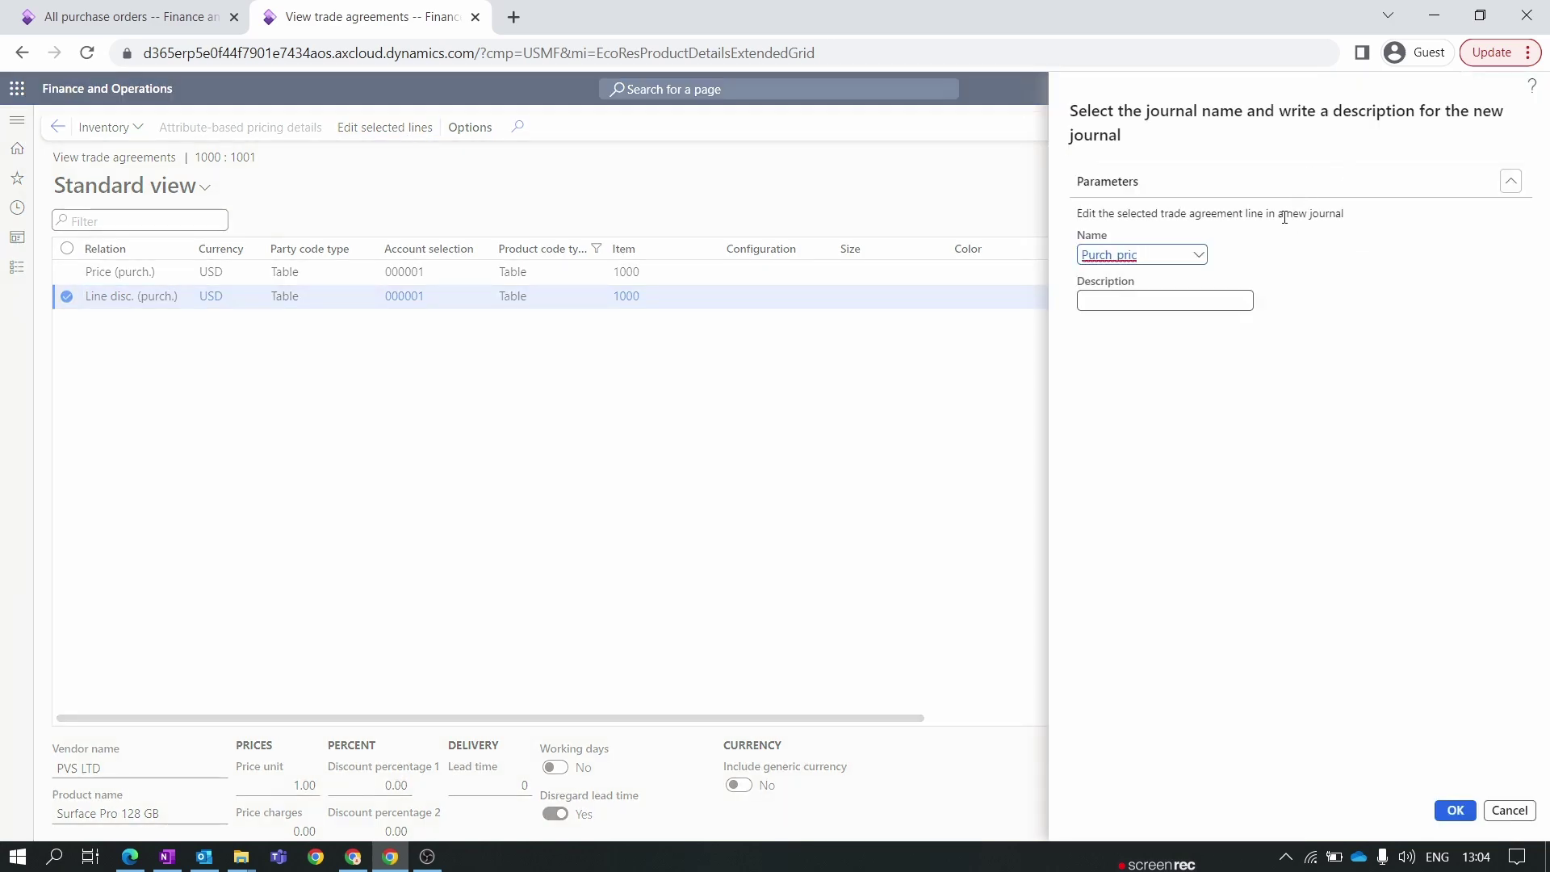
click(1199, 255)
drag(1158, 301, 1166, 304)
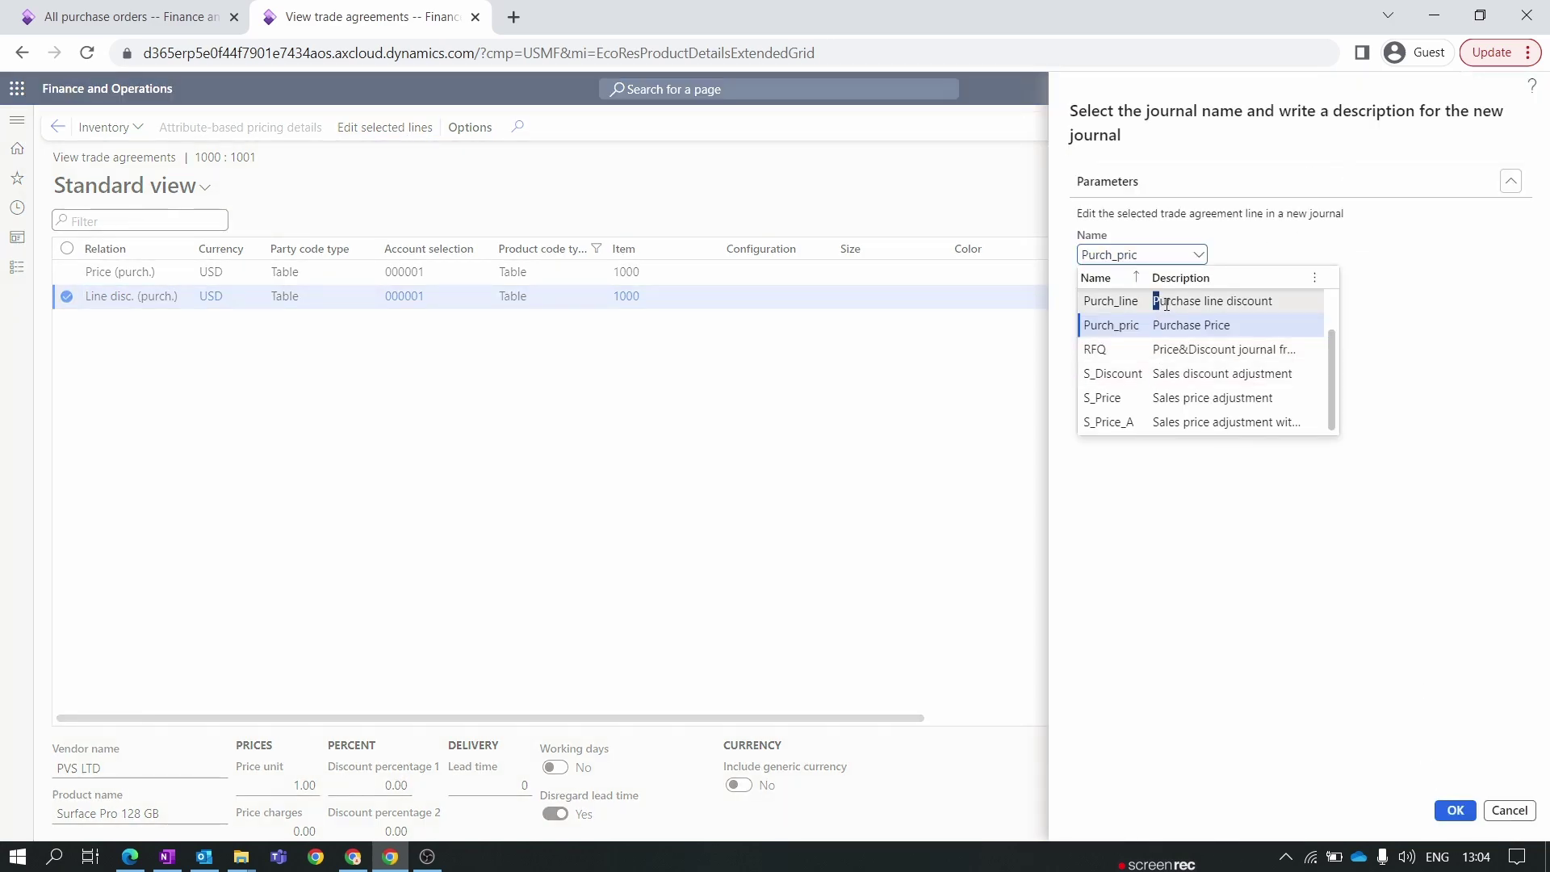
click(1135, 300)
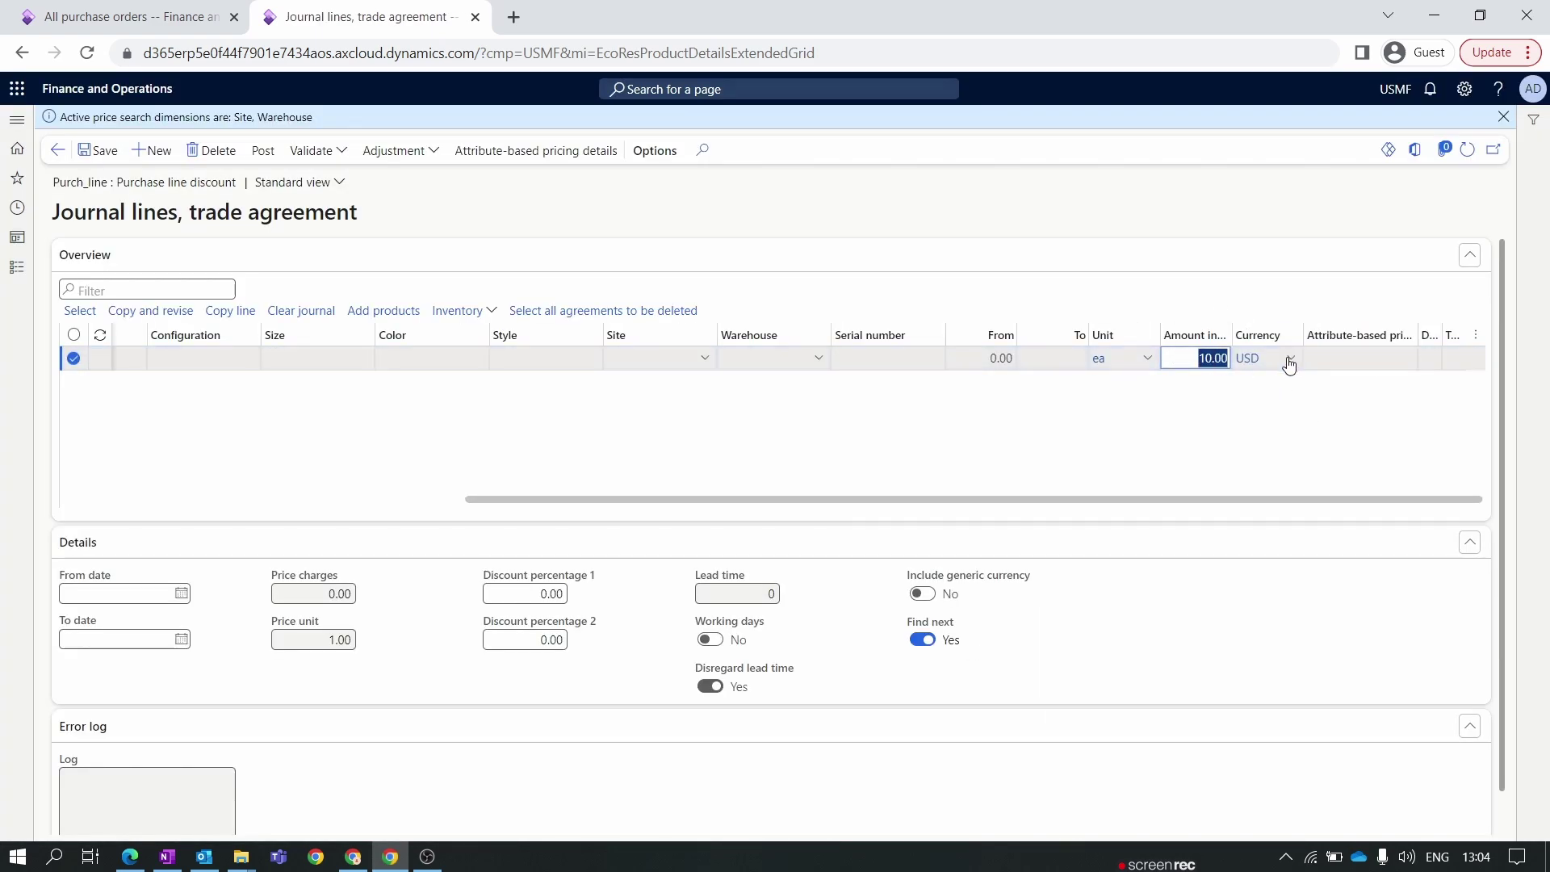
Step: Clear the journal line's amount in currency and set Discount percentage 1 to 10 and Discount percentage 2 to 20
key(Delete)
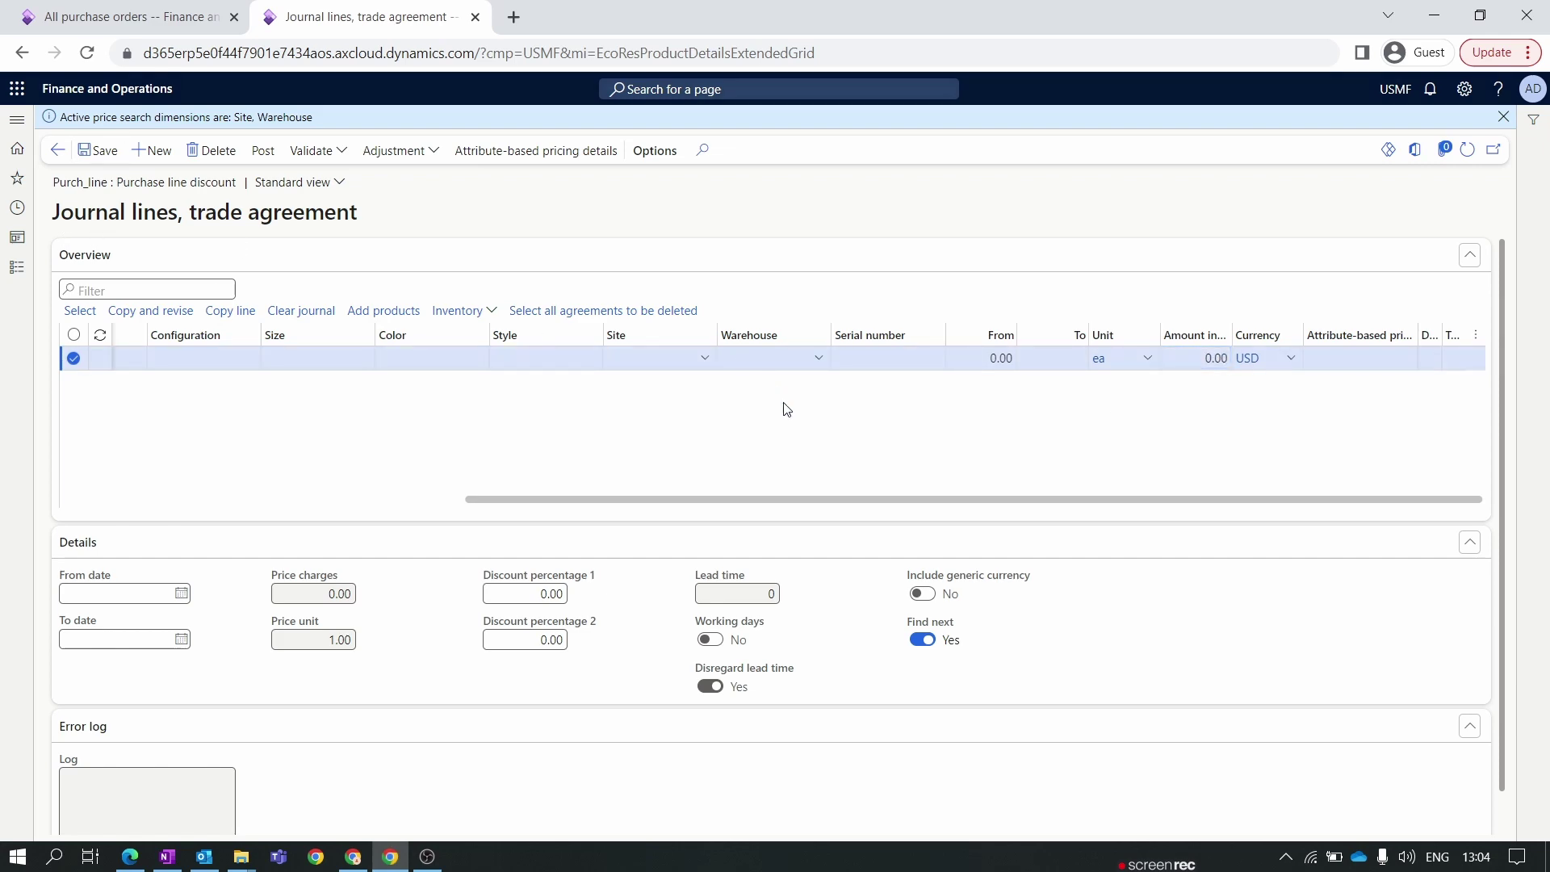
drag(755, 501, 353, 501)
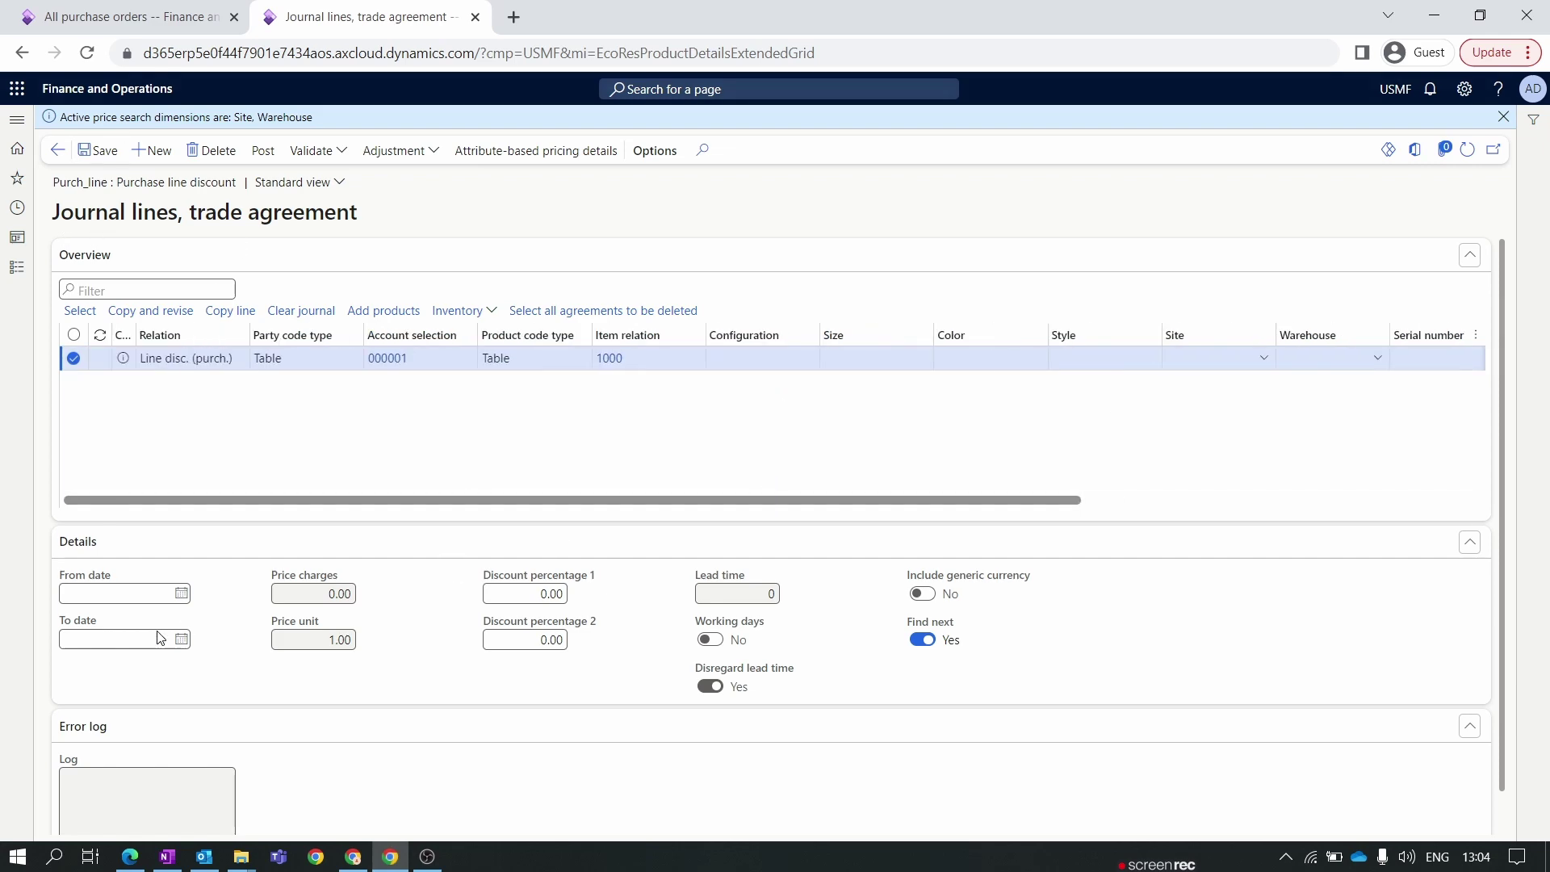
click(525, 593)
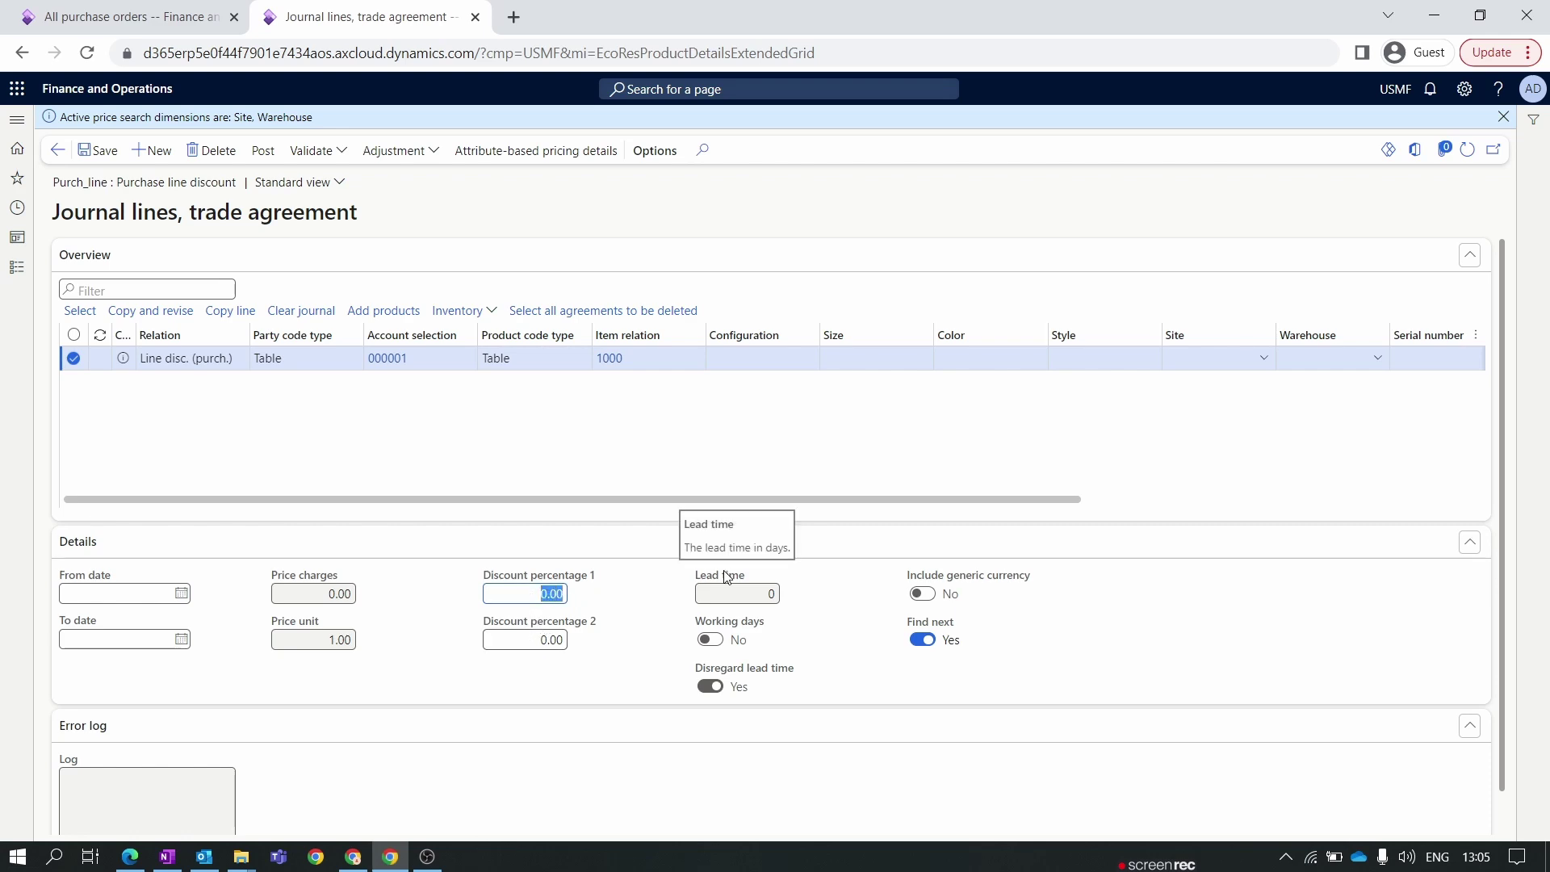
key(BackSpace)
text(10)
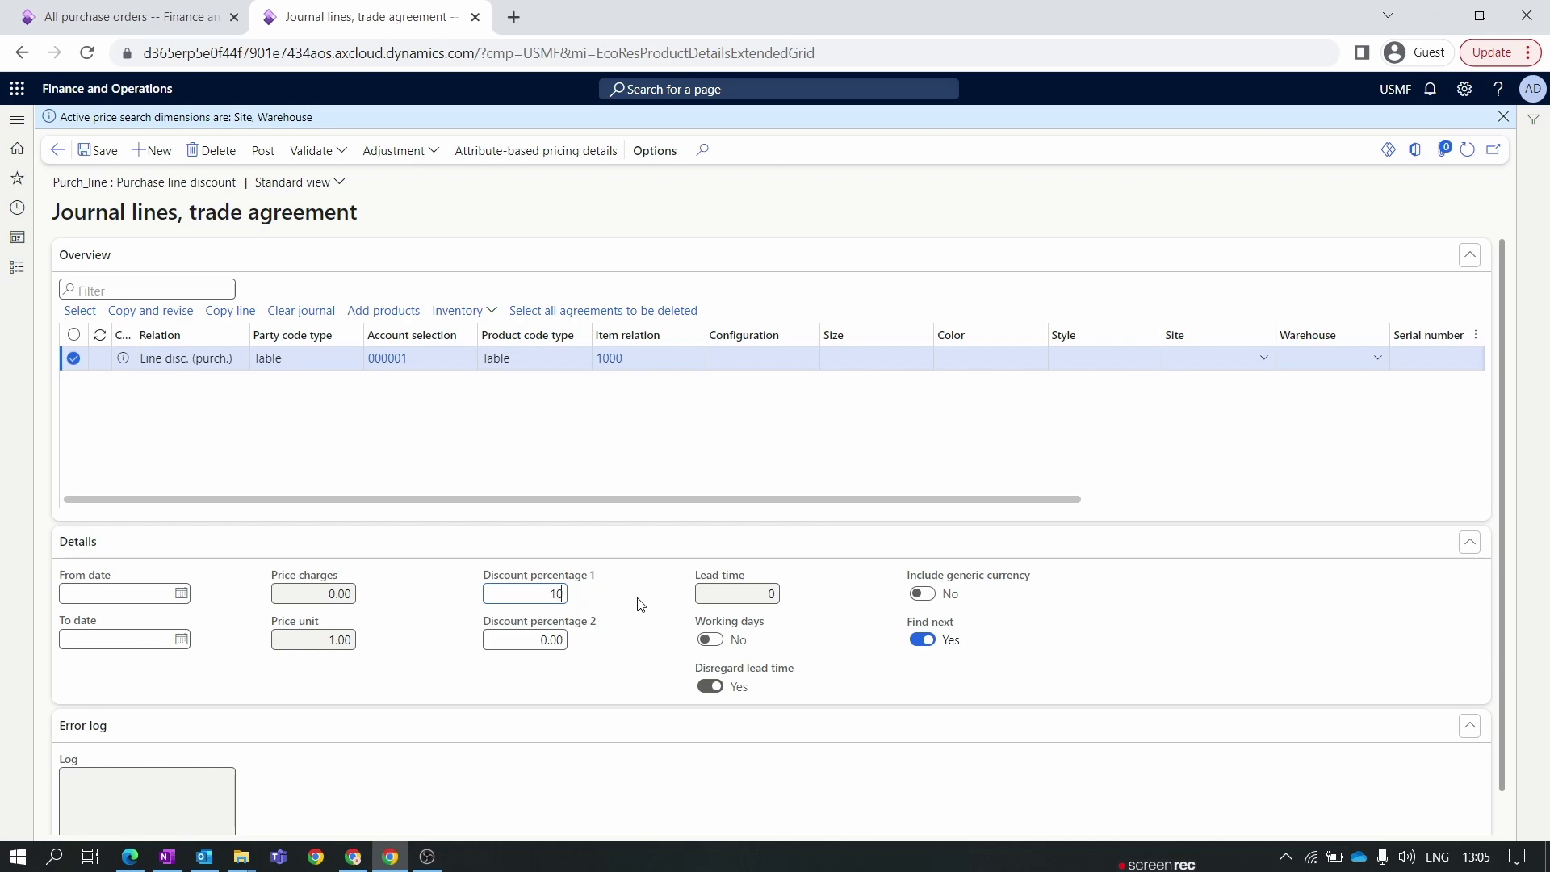
key(Tab)
key(BackSpace)
text(20)
key(Tab)
Step: Post the journal containing the revised line discount percentages
click(263, 151)
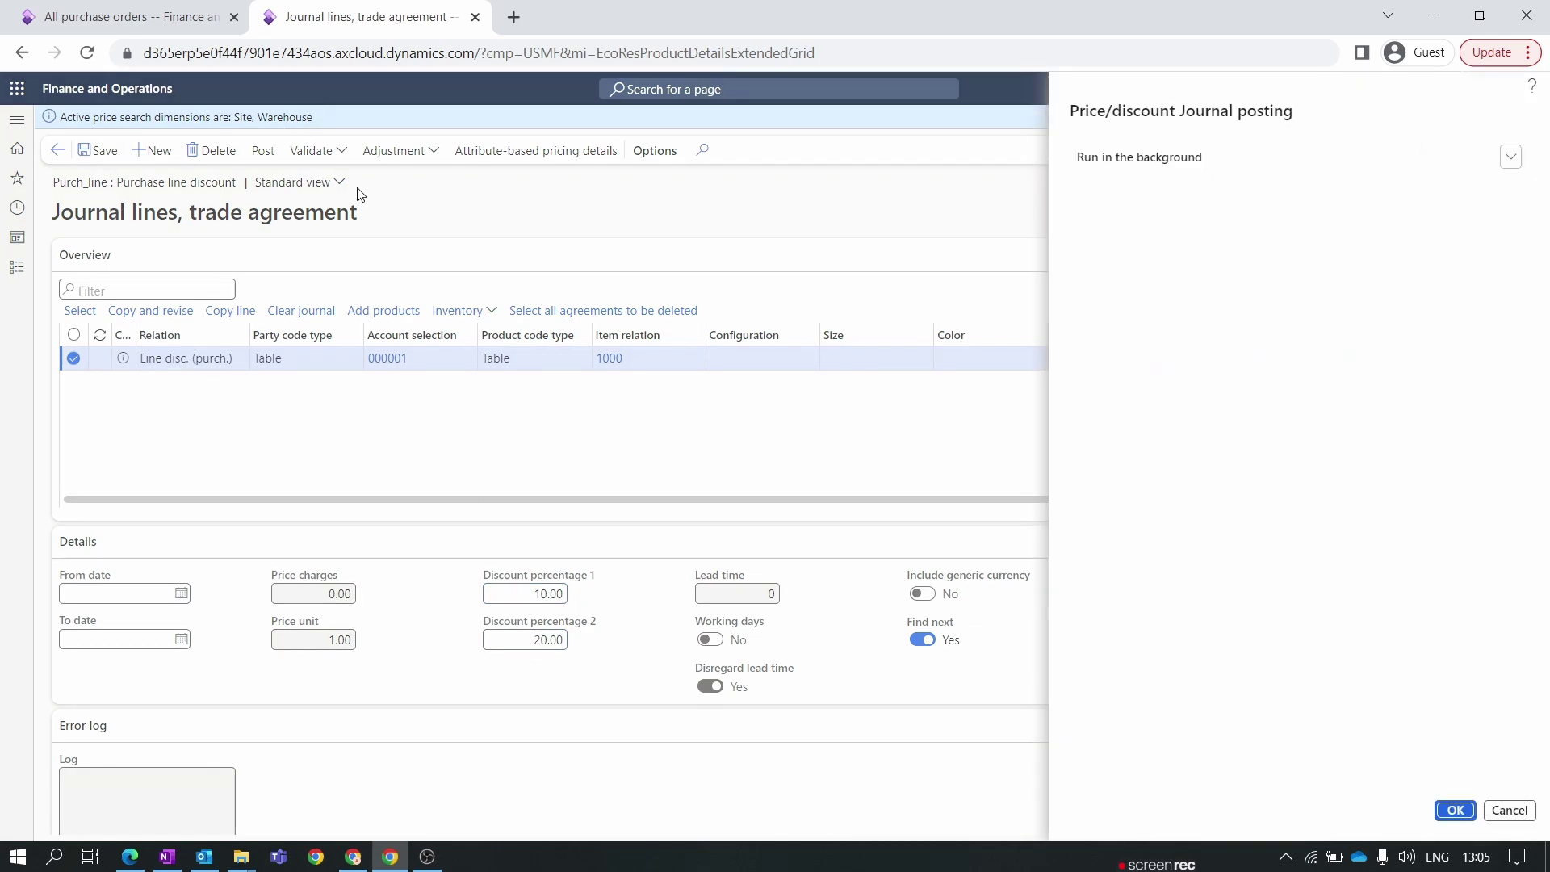
click(1452, 810)
click(264, 151)
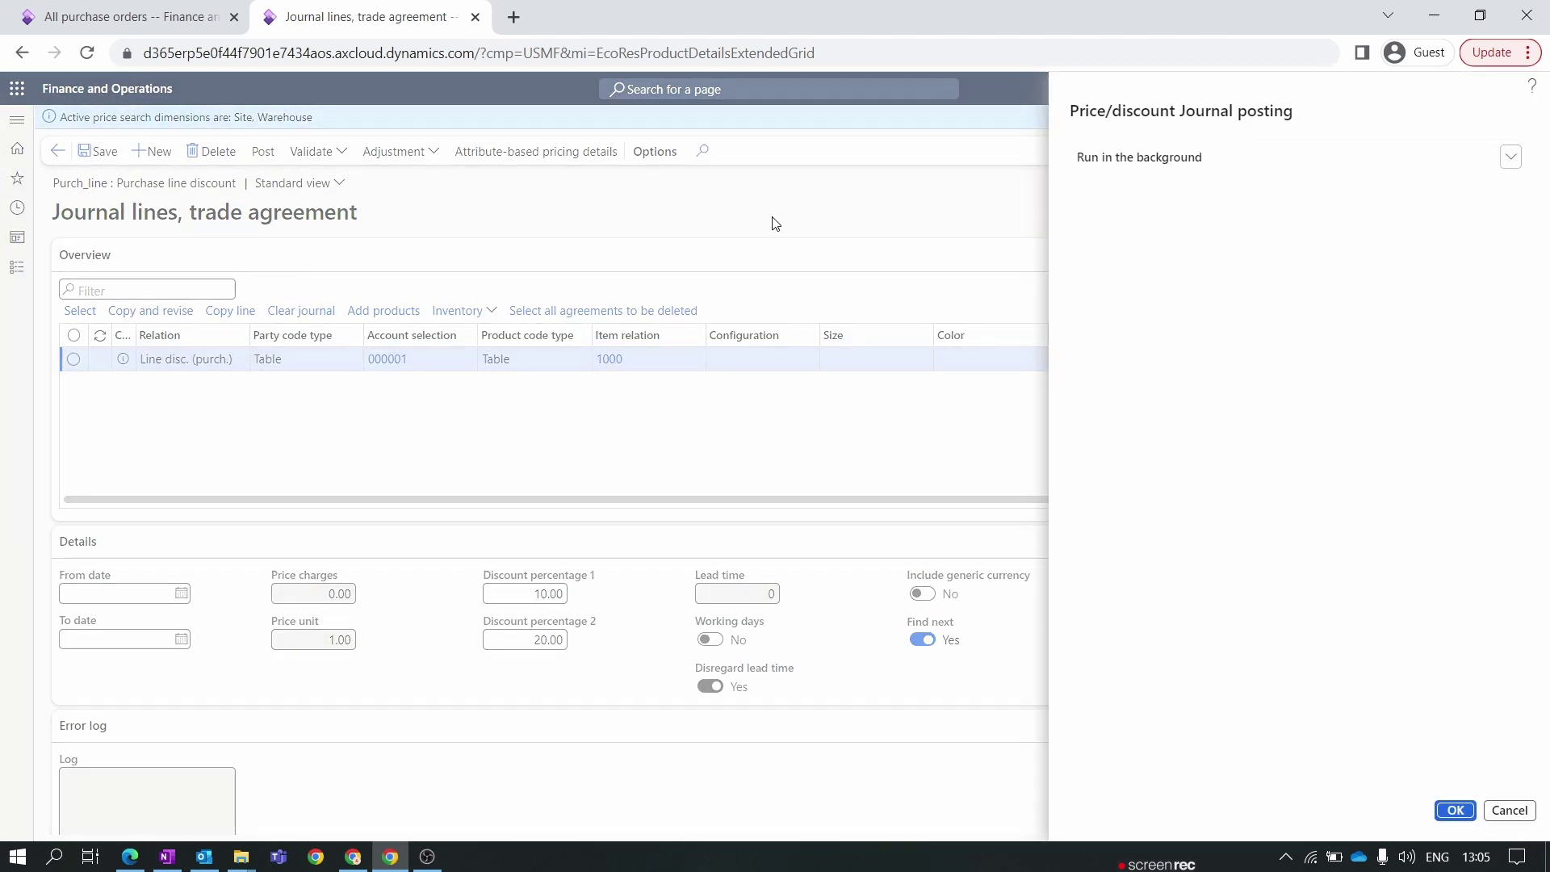
key(Return)
Step: Return to the PVS LTD purchase order, remove its existing line and add a new line for item 1000
key(ctrl+Tab)
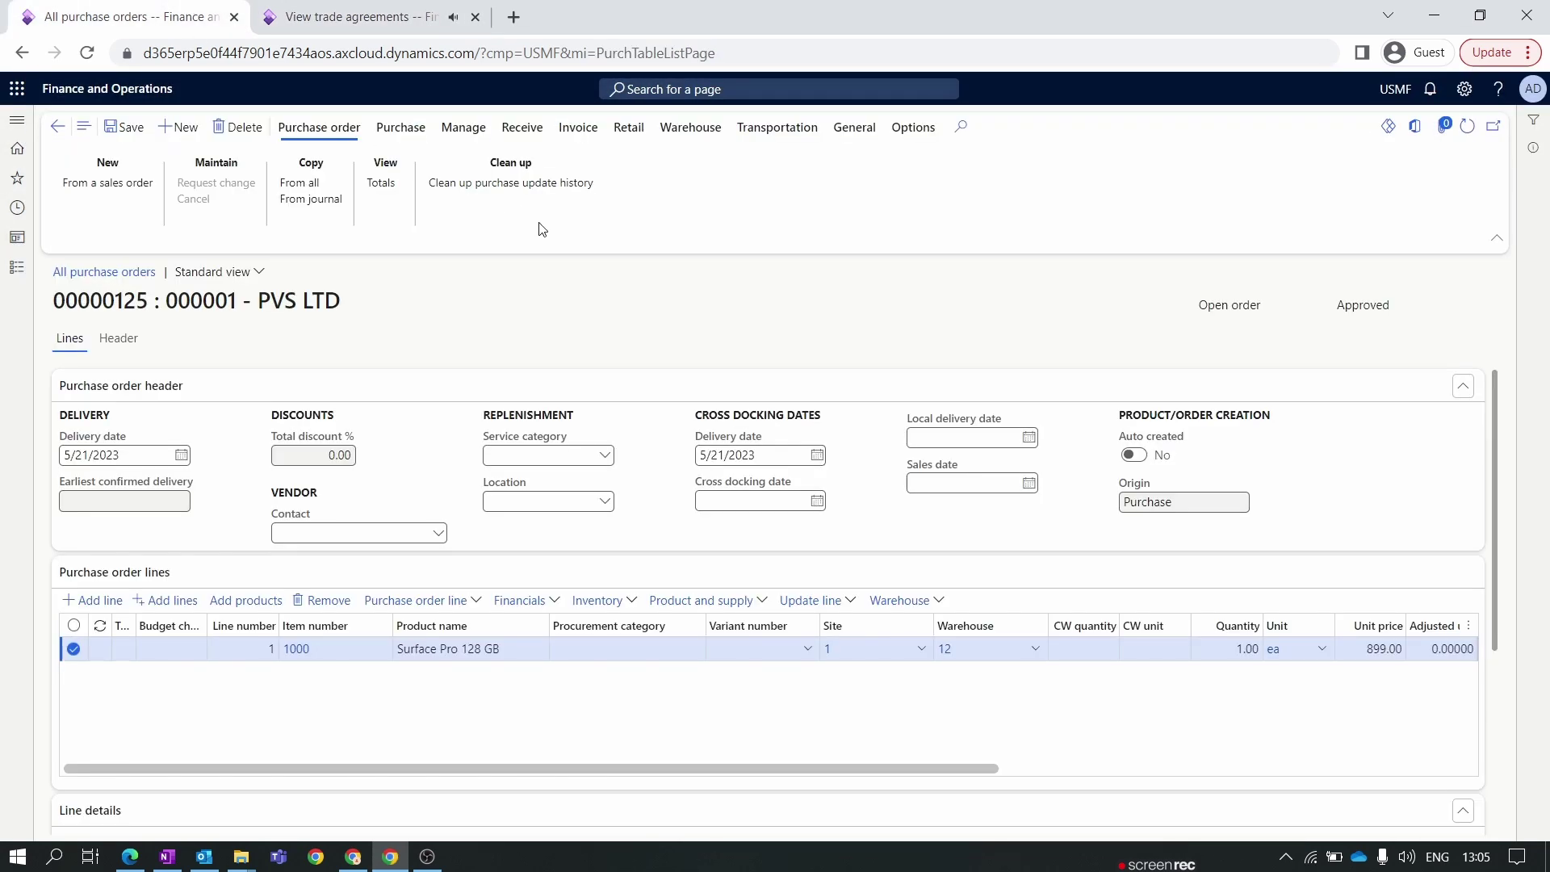
click(327, 602)
key(Return)
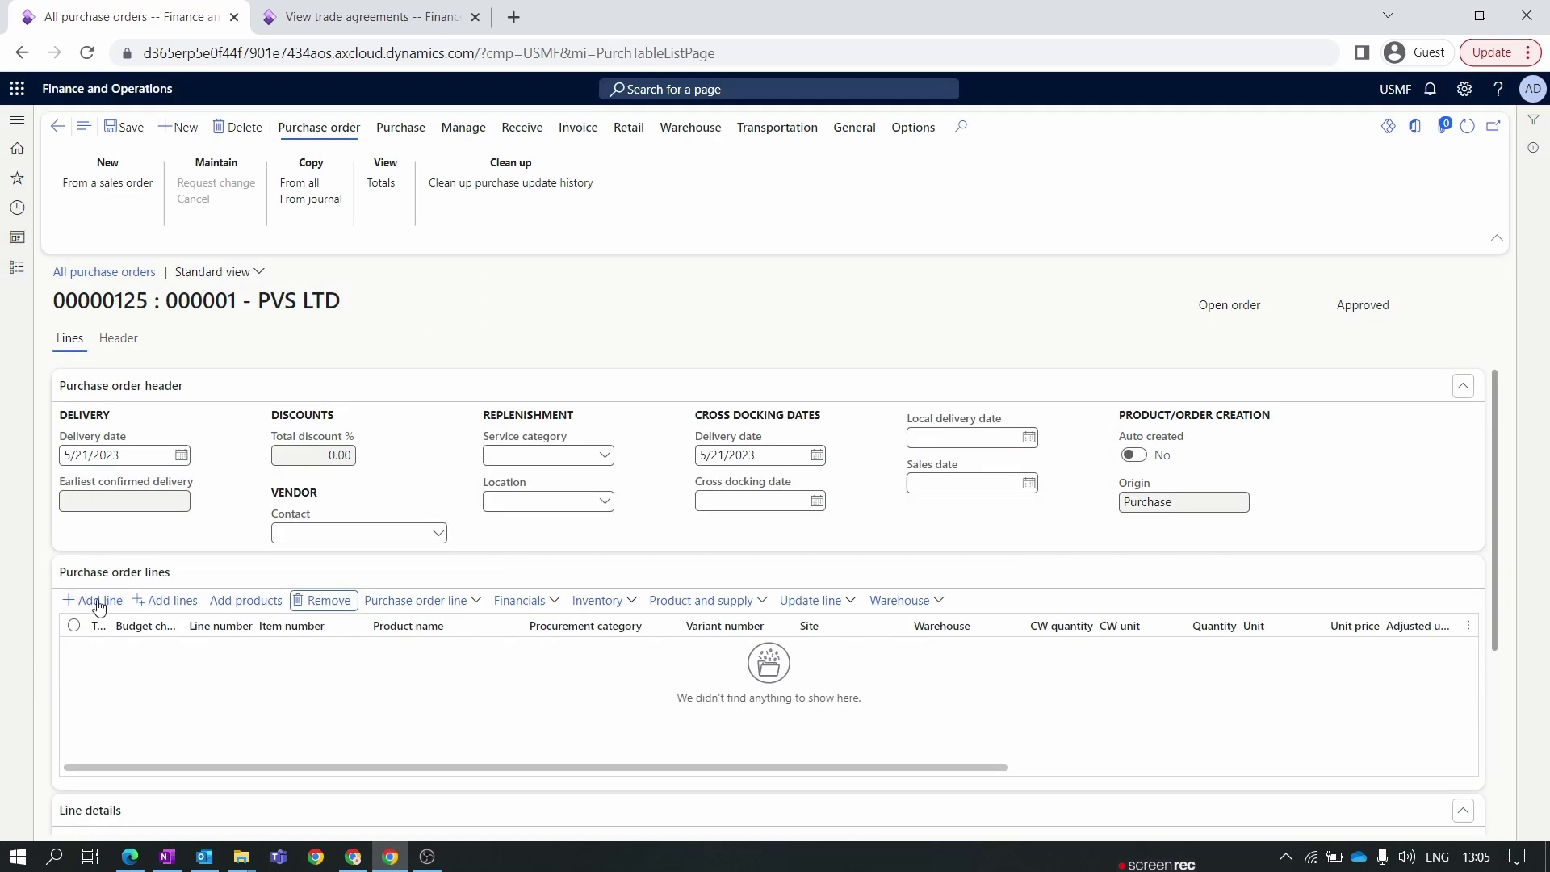
click(280, 643)
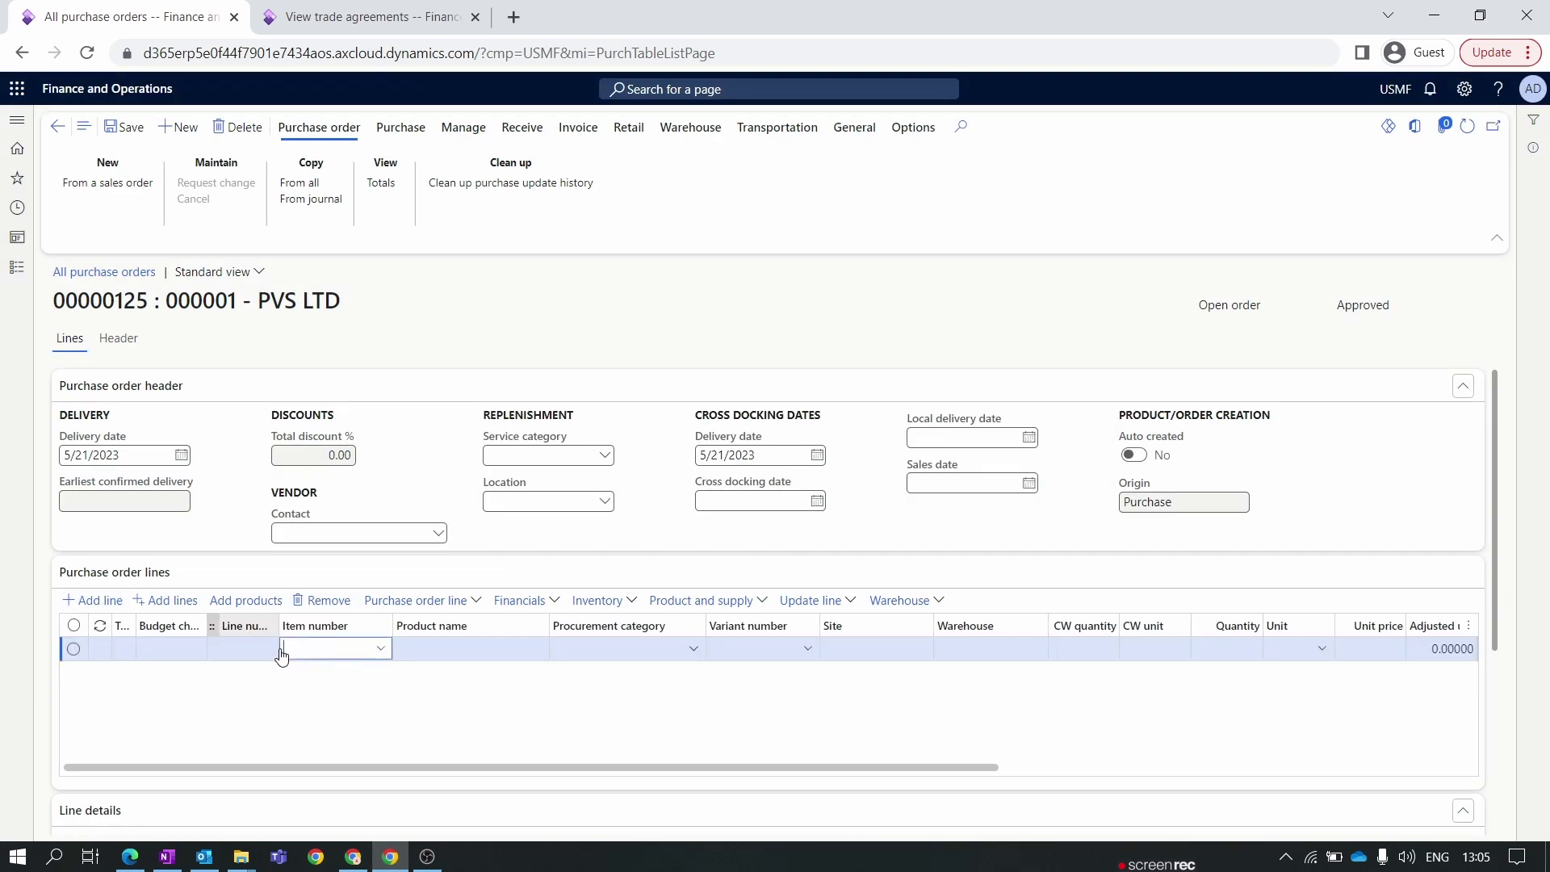
click(385, 650)
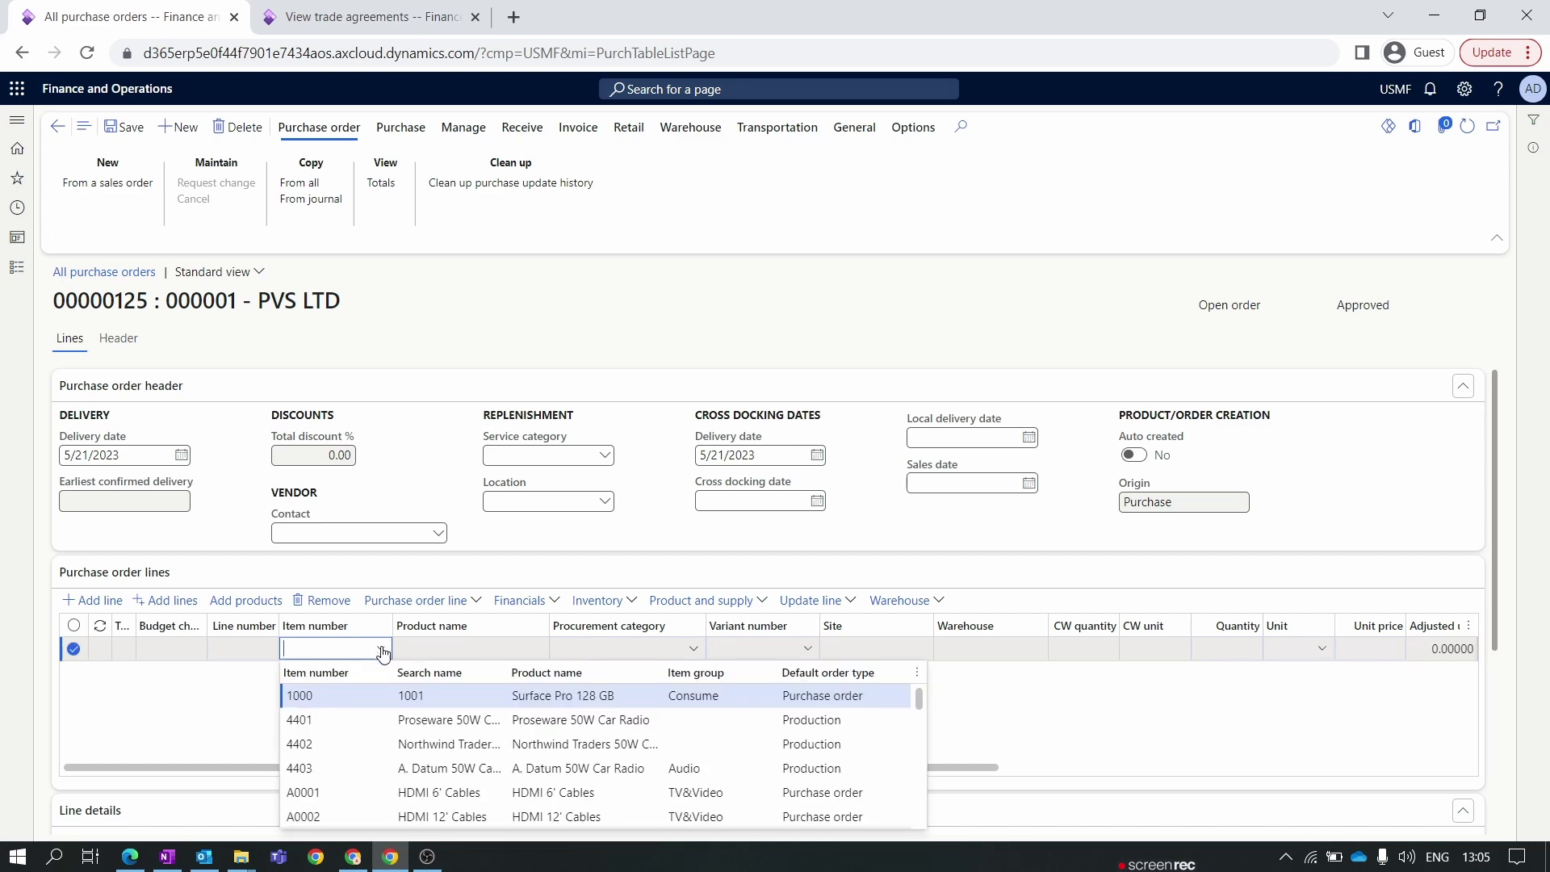
click(331, 695)
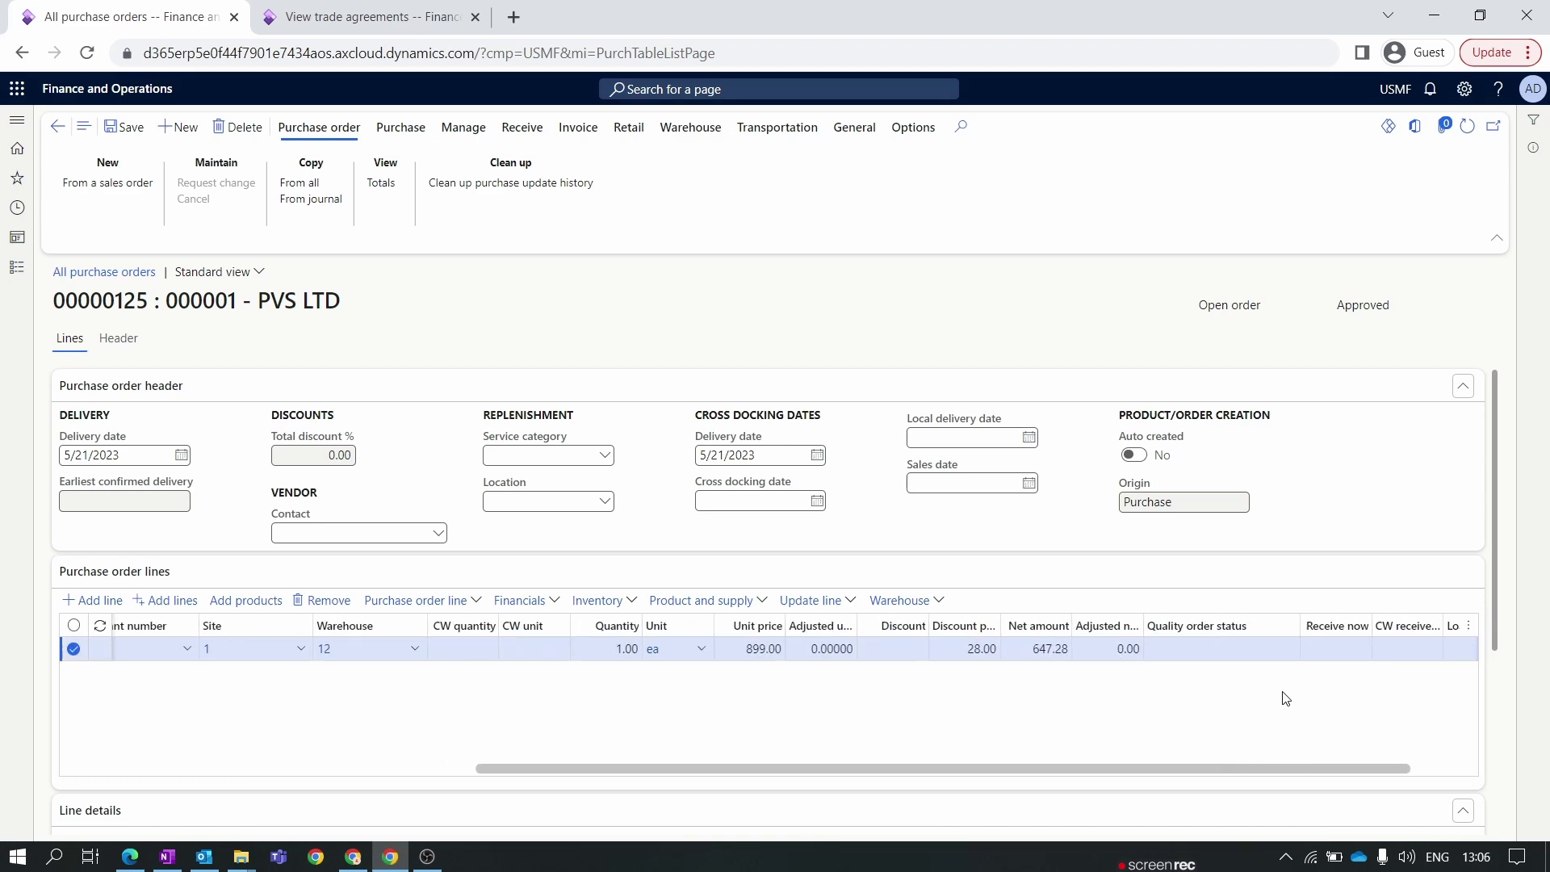
Step: Check the discount percent applied to the new purchase order line
click(969, 652)
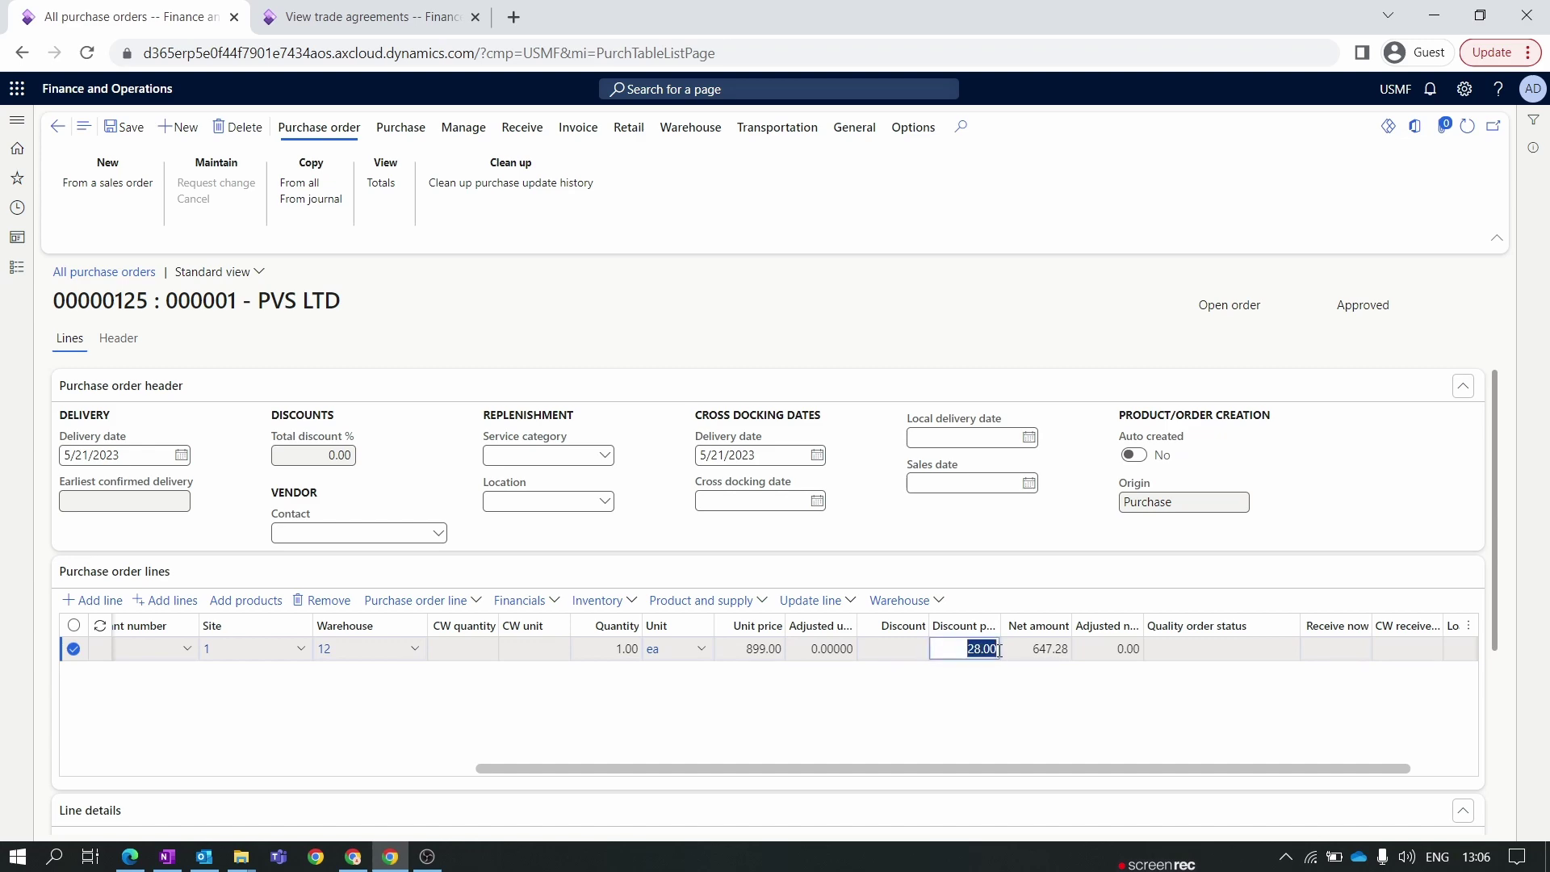
click(972, 706)
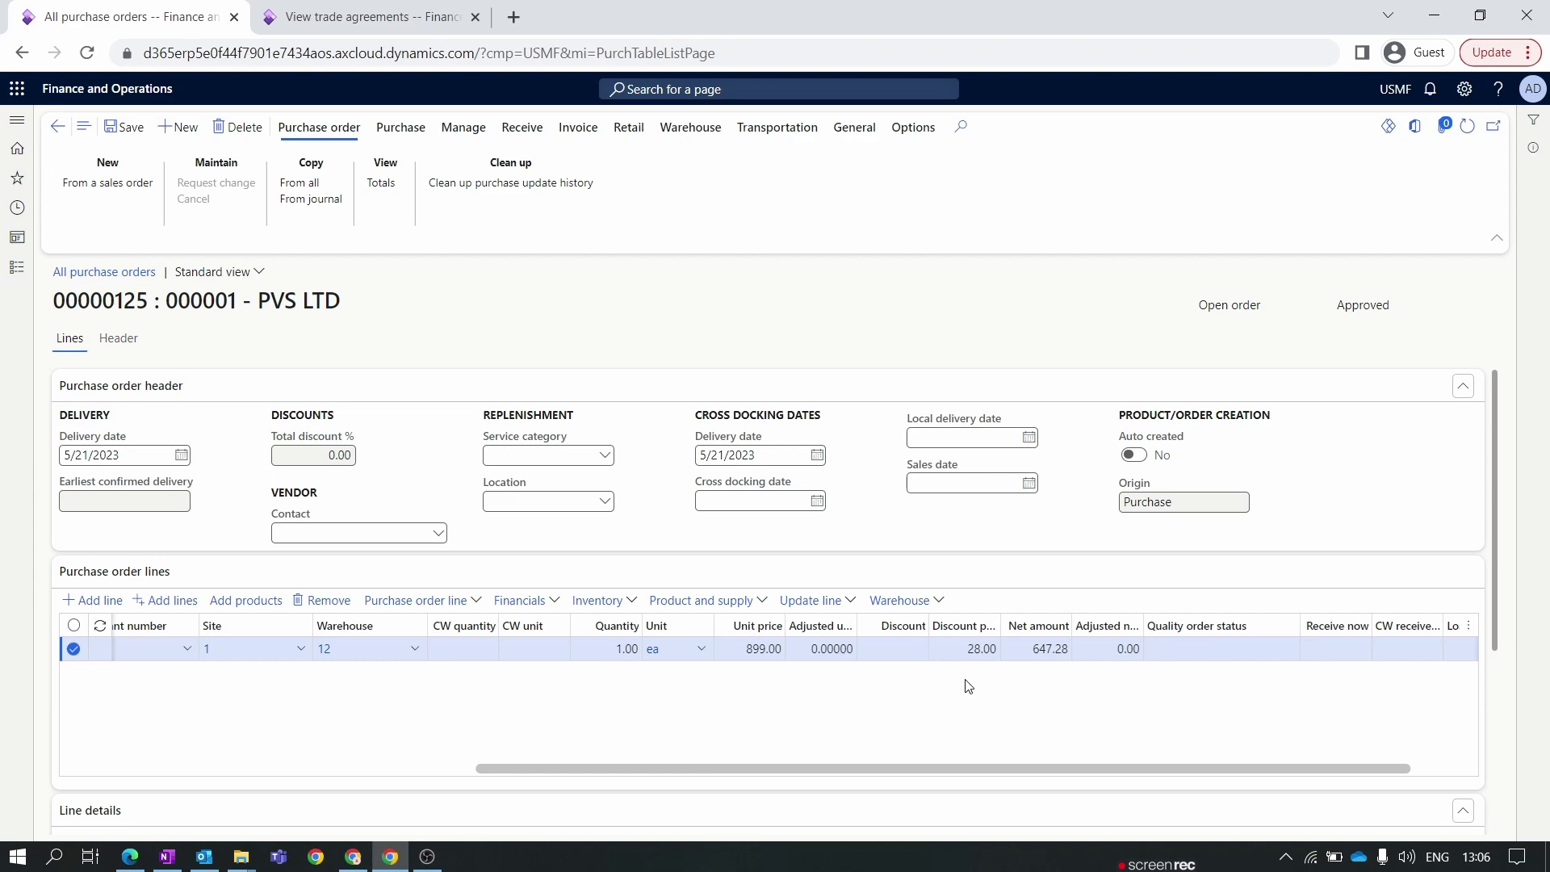
click(987, 650)
click(977, 687)
Step: Return to item 1000's trade agreements and open the line discount agreement for editing in another new Purch_line journal
click(367, 17)
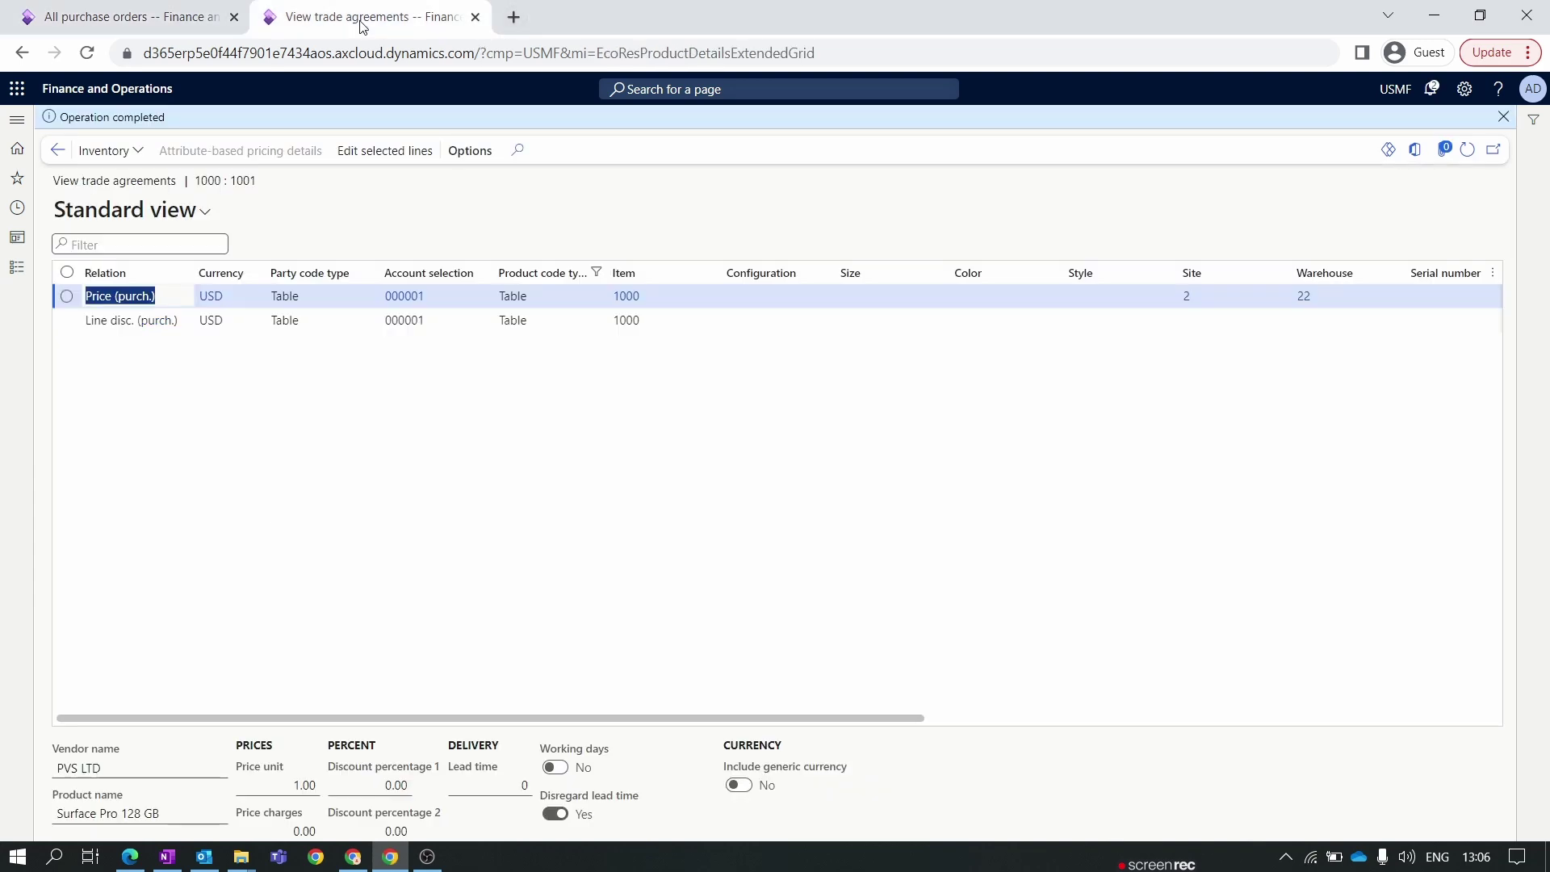
click(172, 321)
click(384, 151)
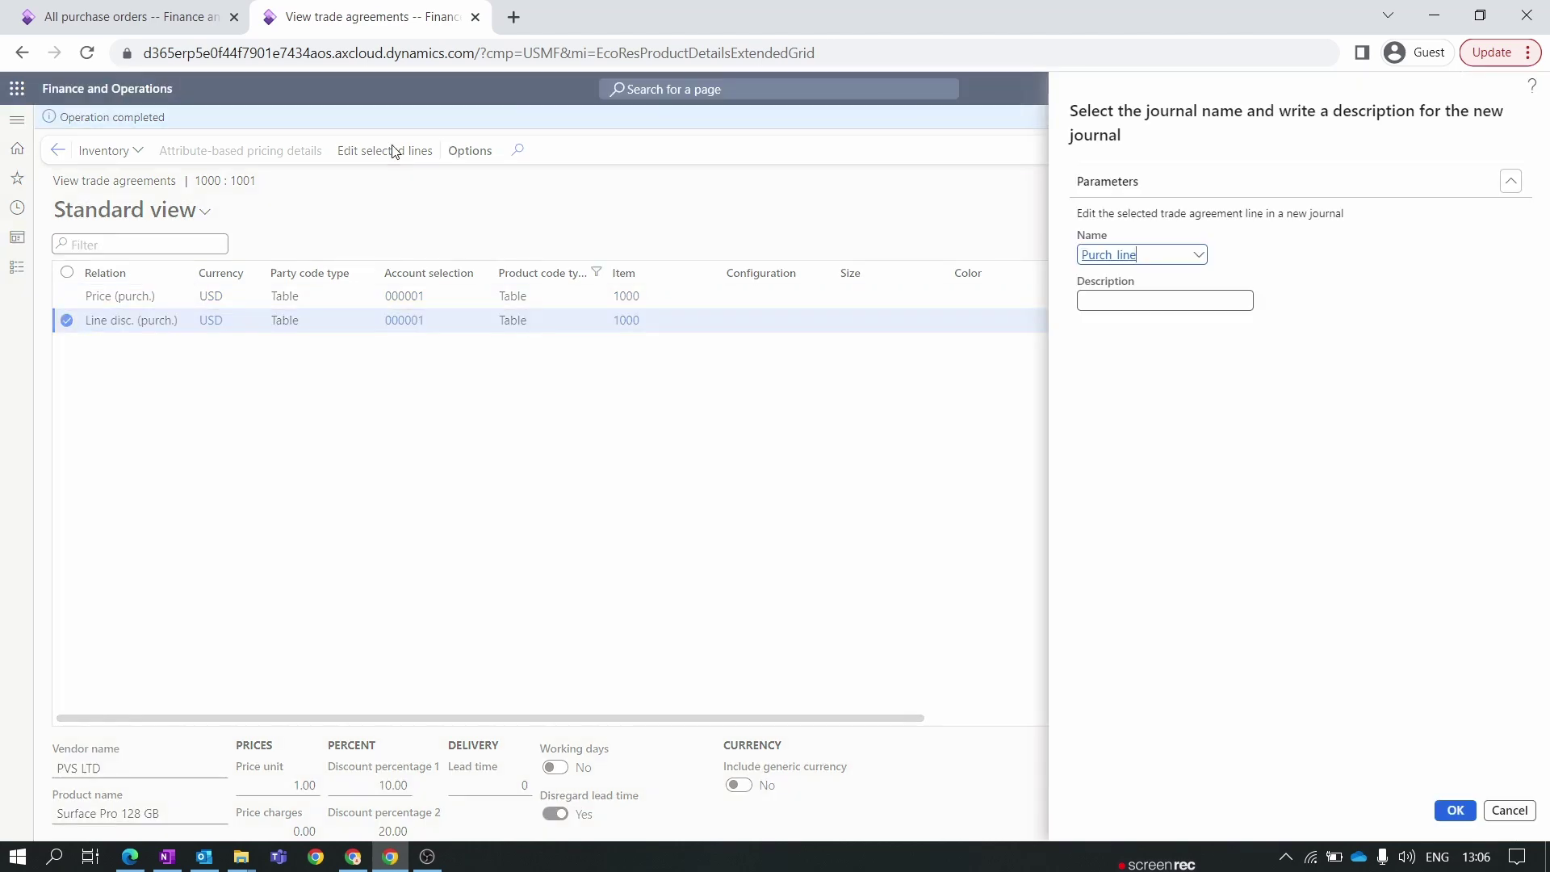
key(Return)
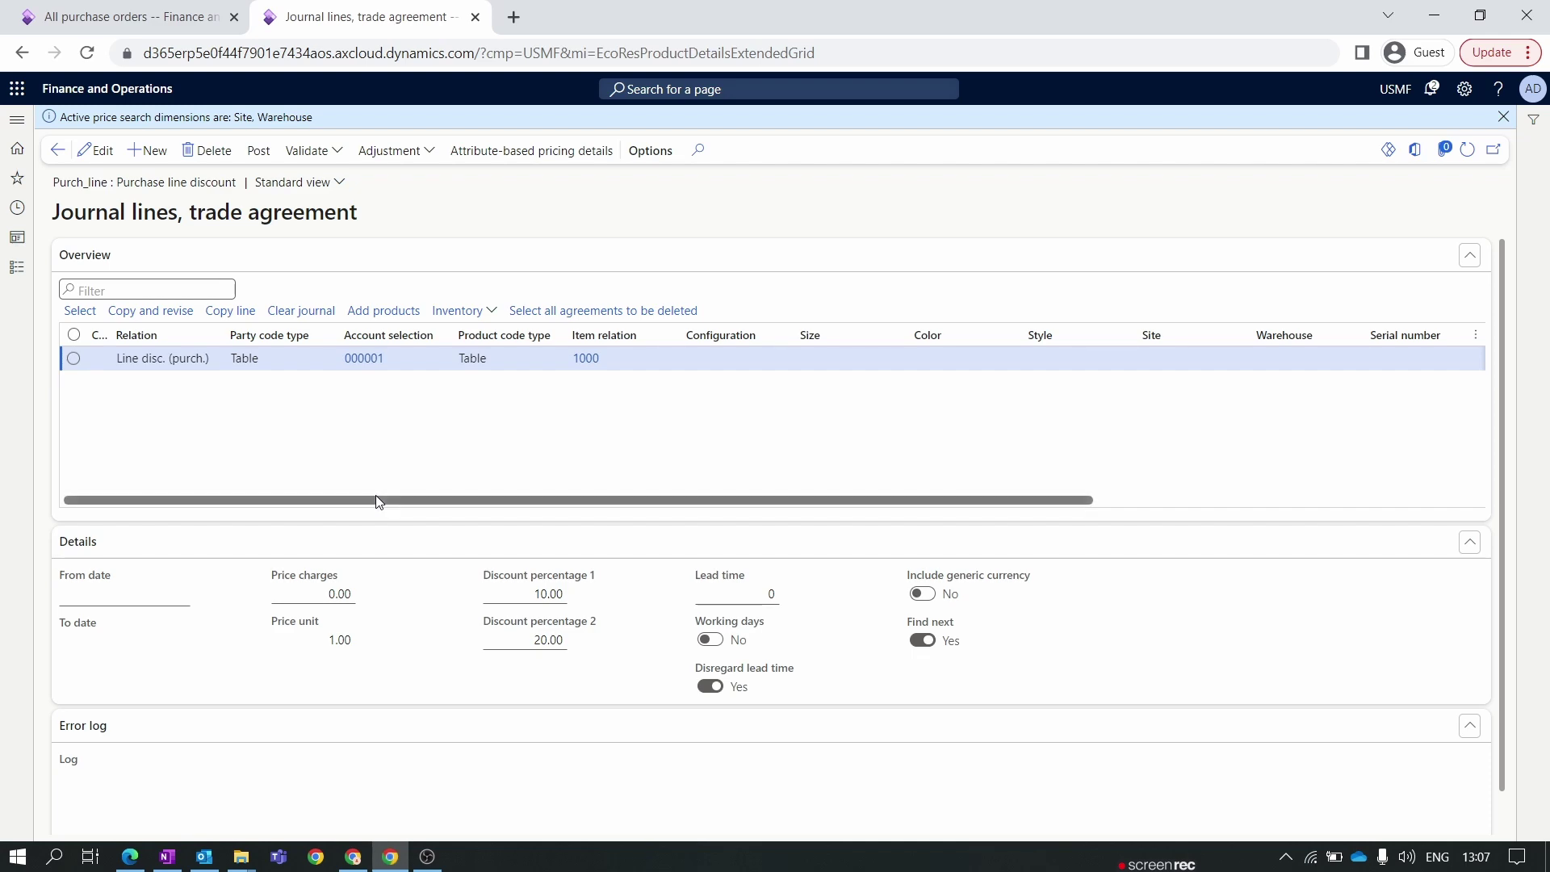
Step: Edit the line discount journal line and set its quantity range from 1 to 101
click(99, 153)
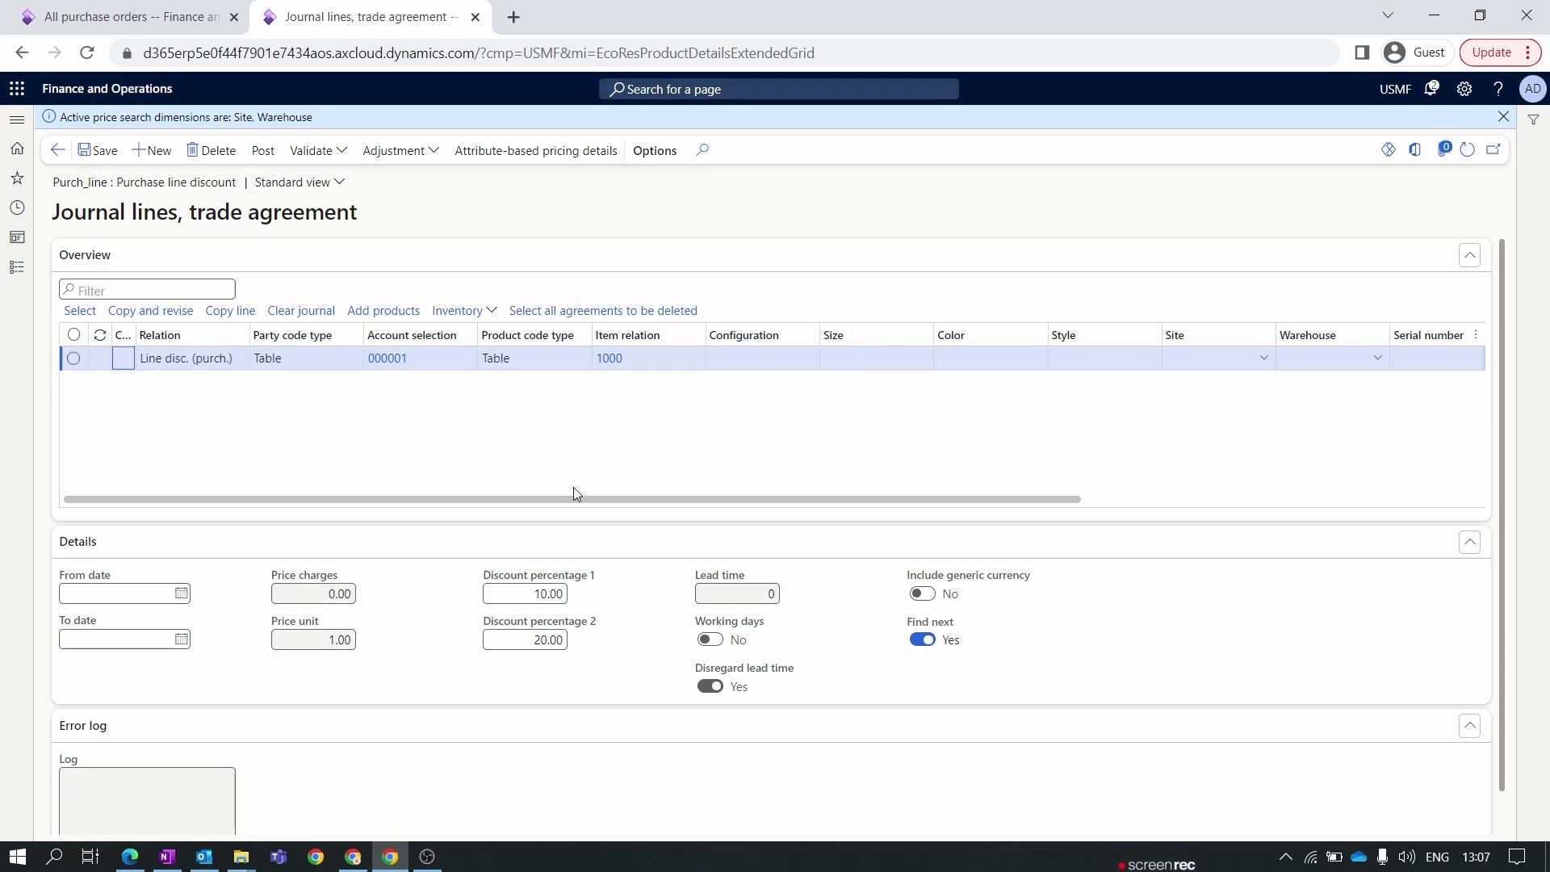
scroll(573, 492, right, 5)
click(998, 358)
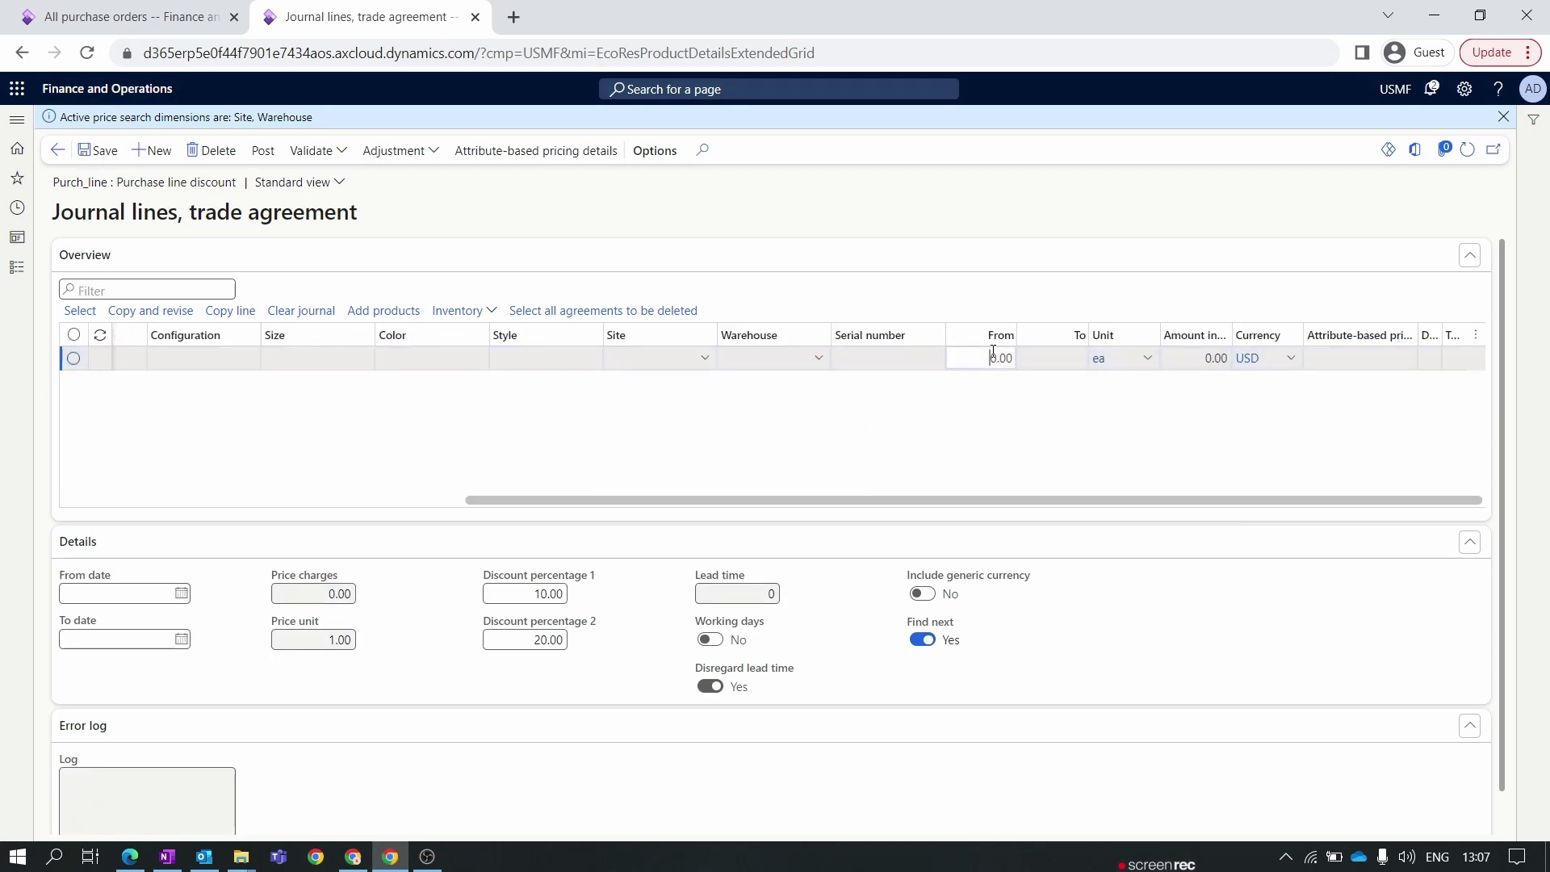
text(1)
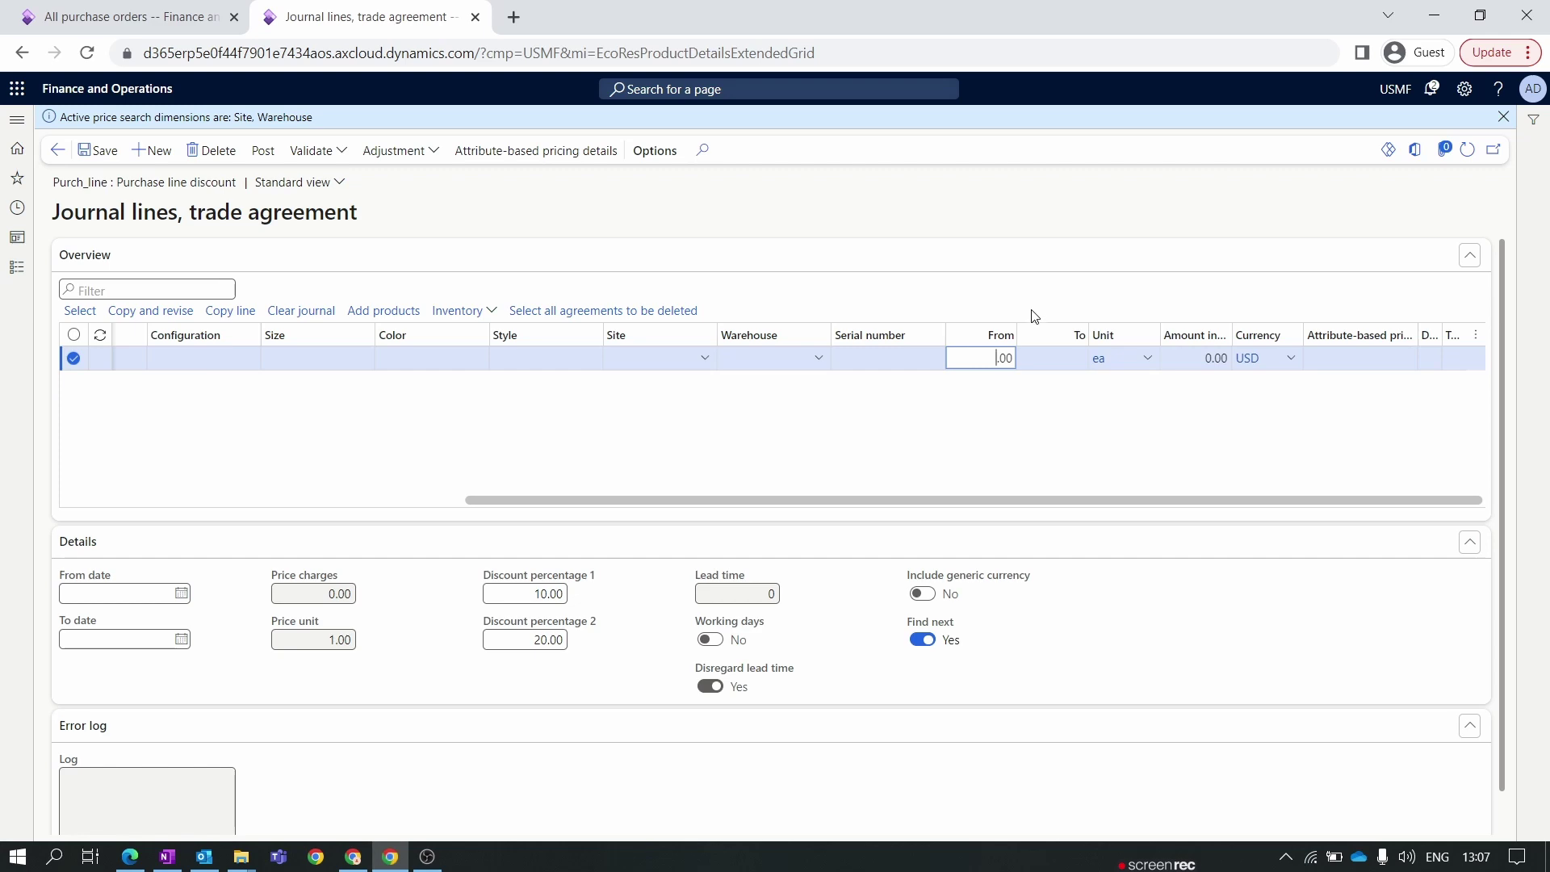
click(1068, 356)
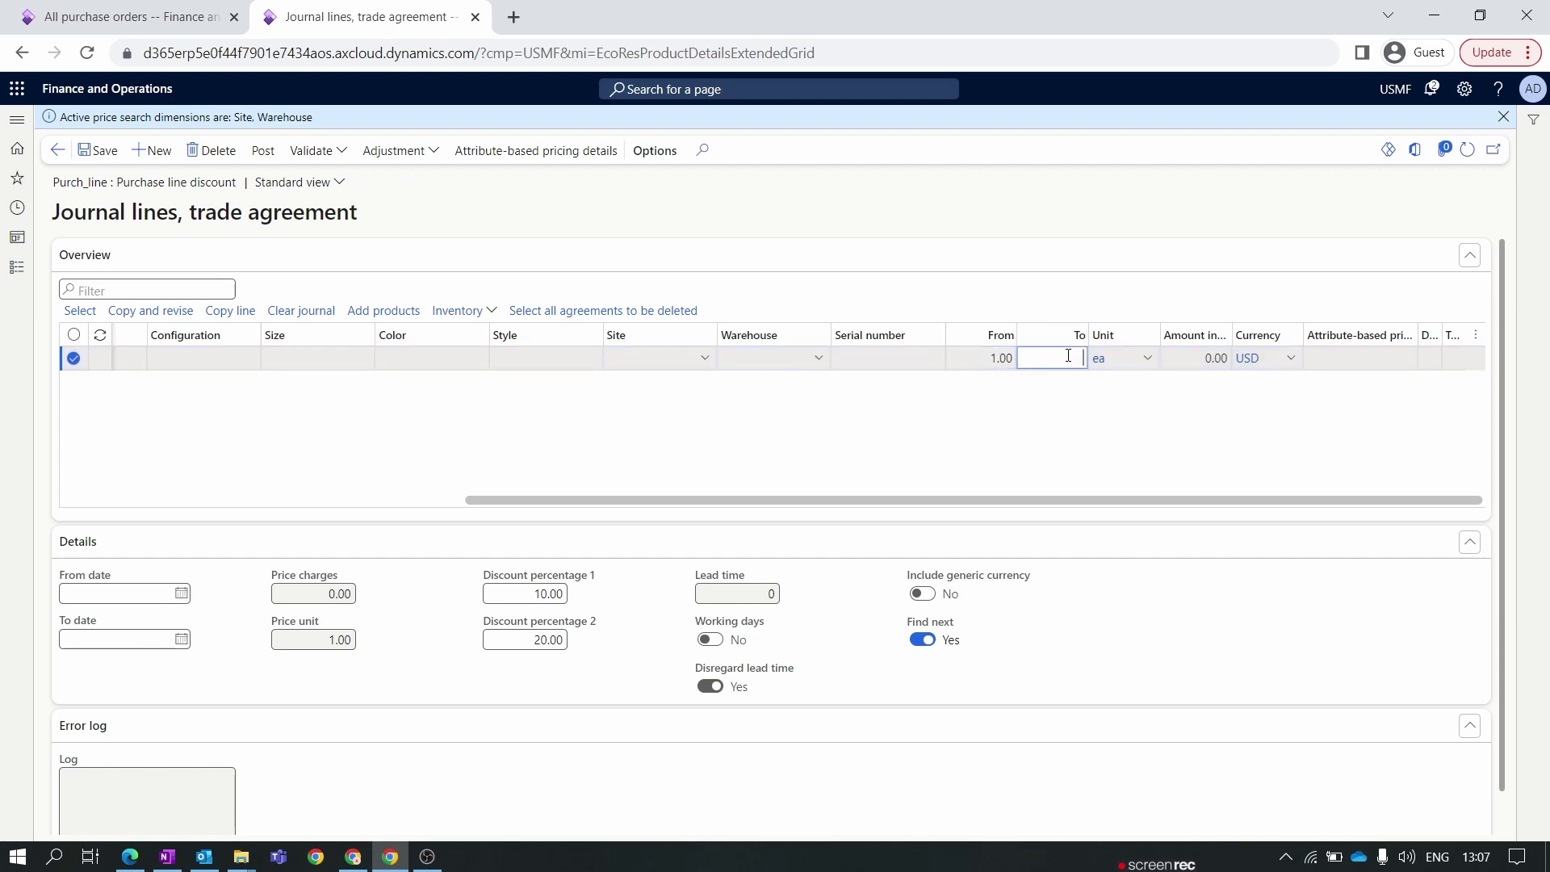
text(101)
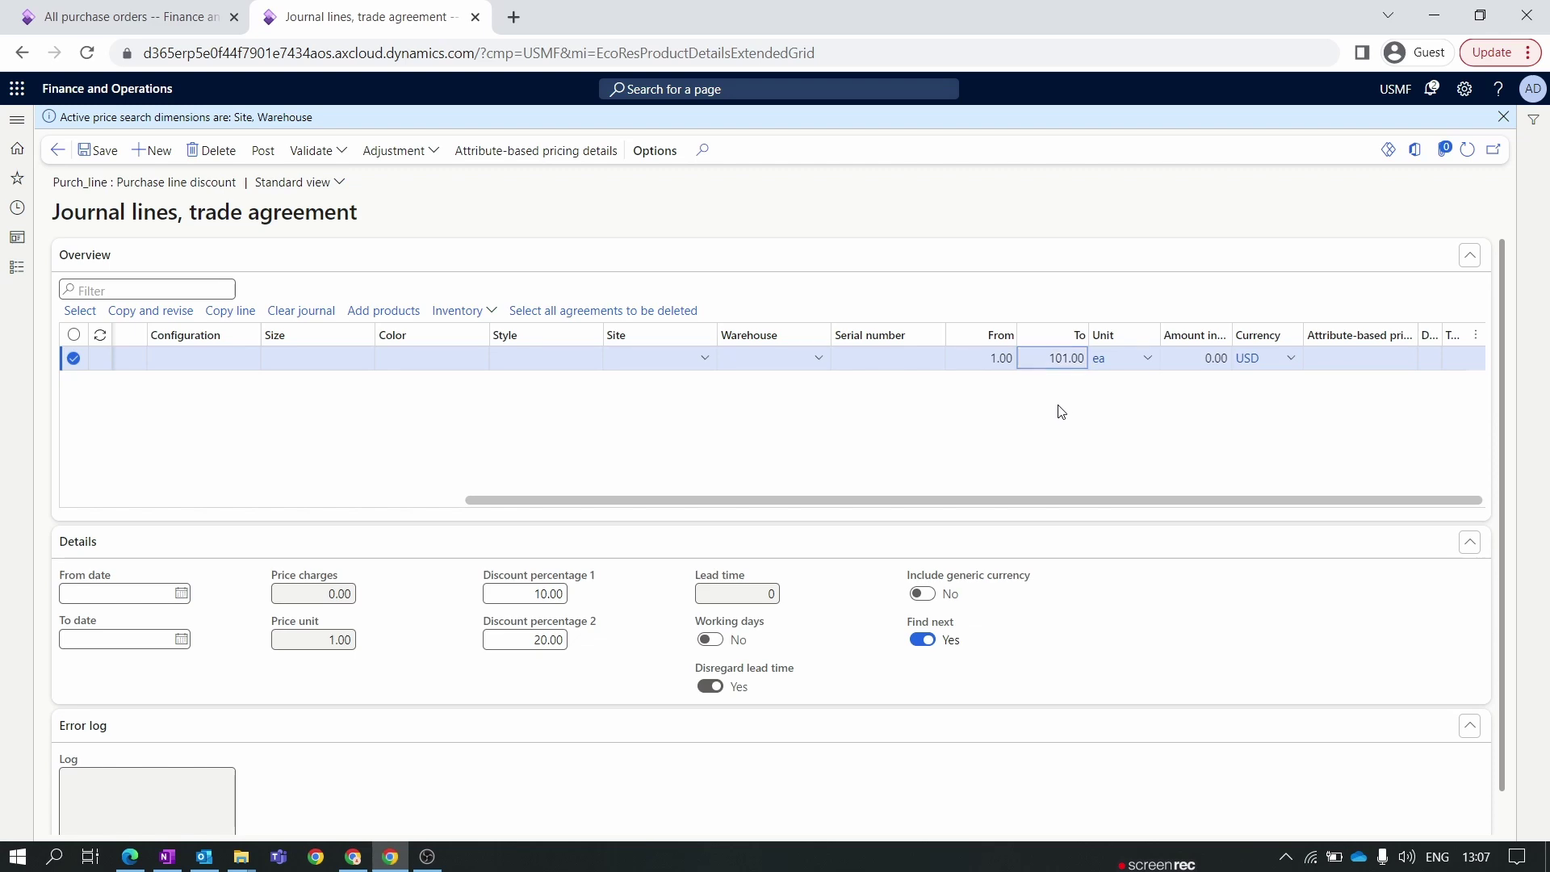
click(1204, 361)
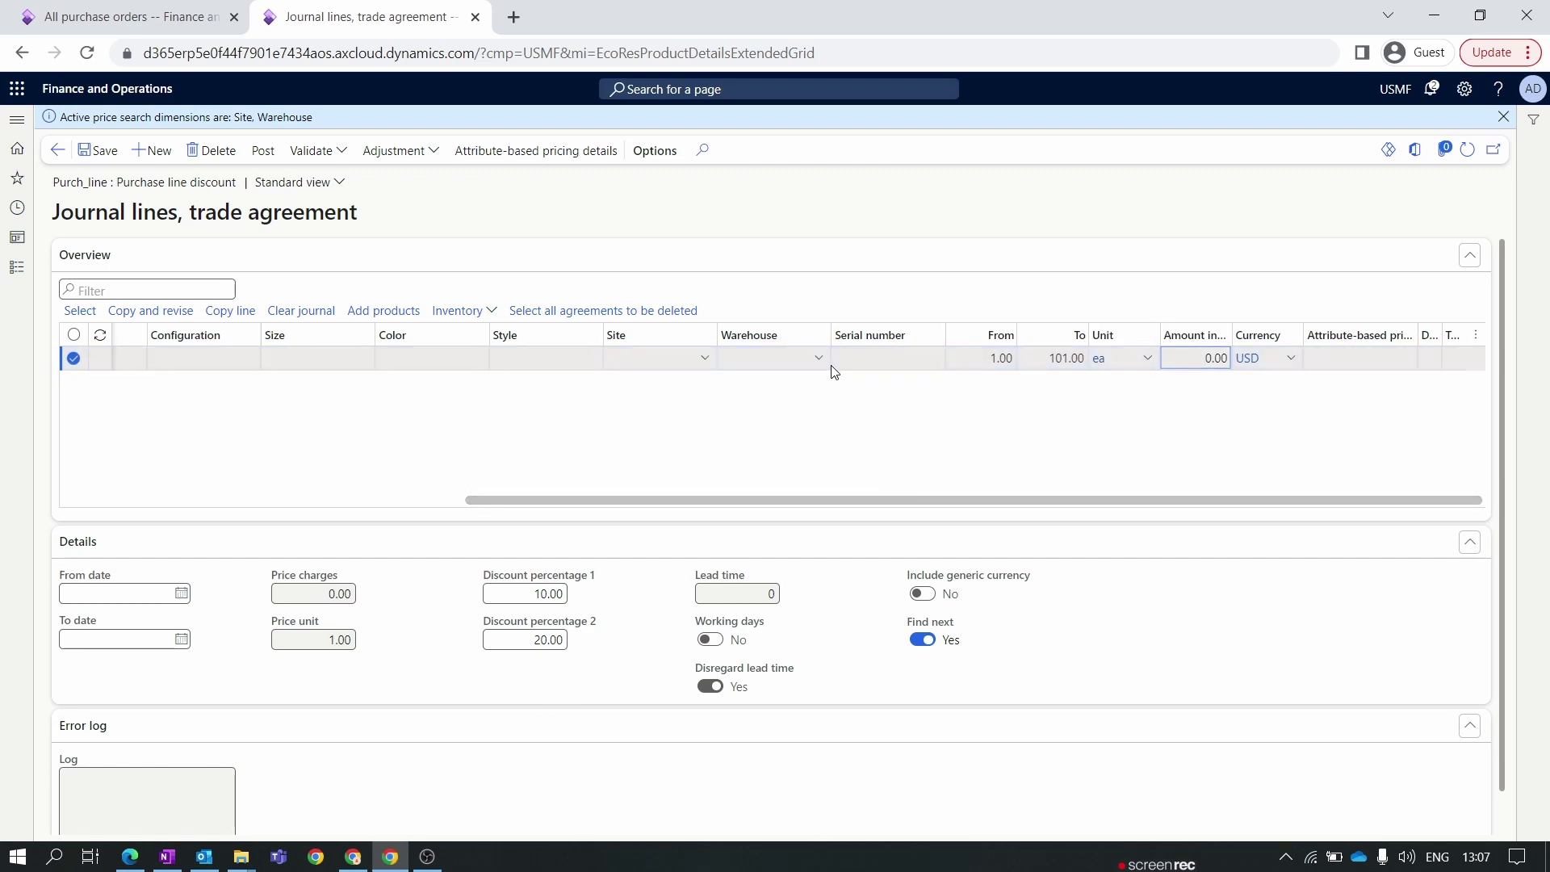
Step: Set the 1–101 line's Discount percentage 1 to 5 and Discount percentage 2 to 0
drag(517, 594, 595, 594)
key(BackSpace)
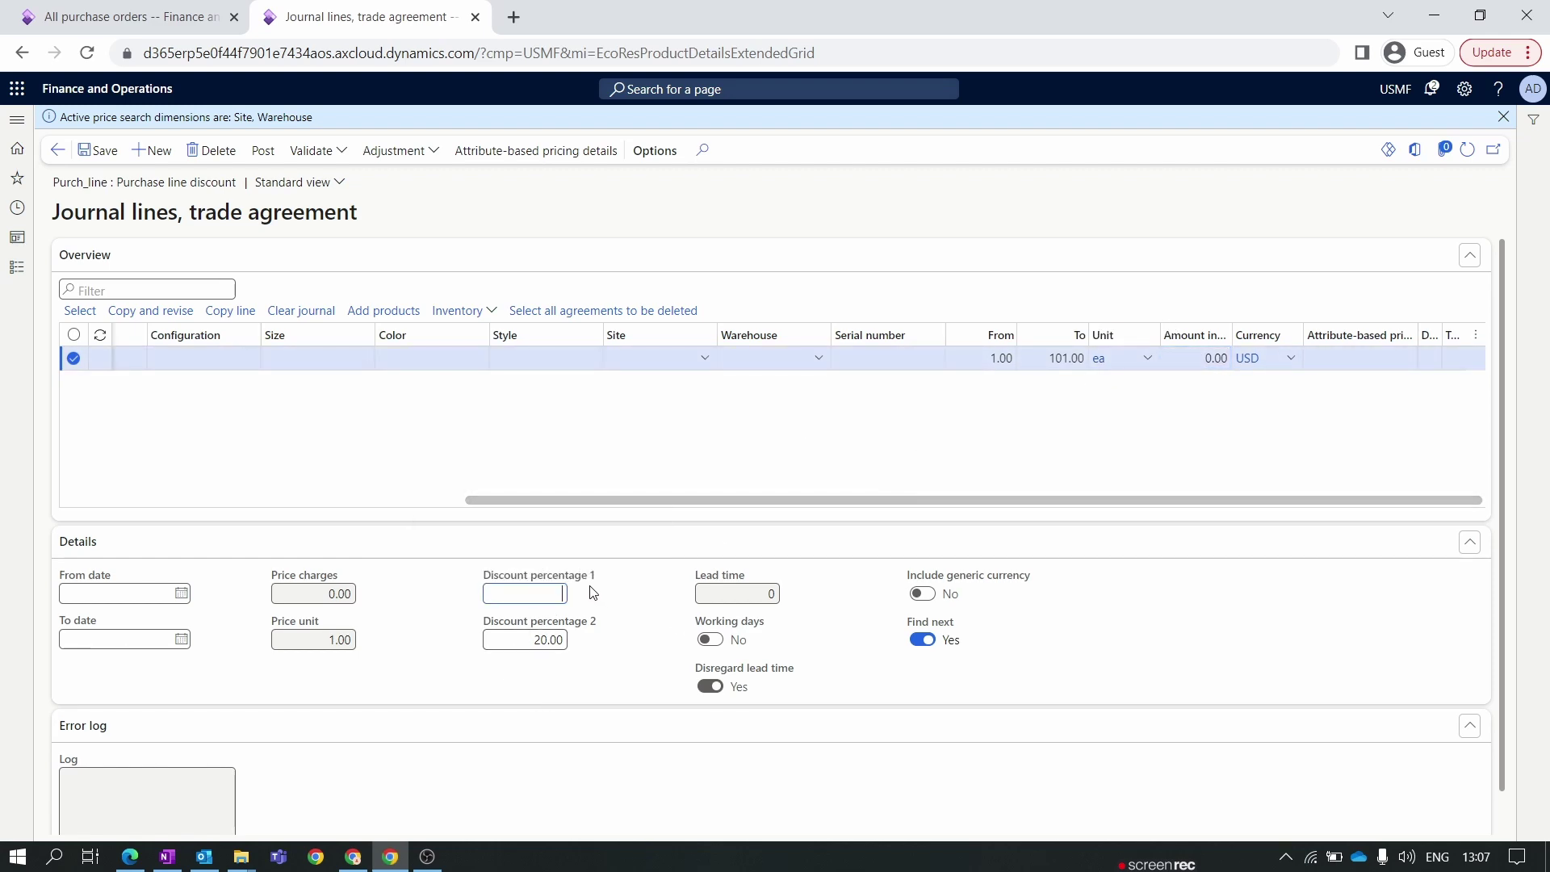
text(5)
key(Tab)
text(0)
Step: Copy the journal line and set the copy's quantity range from 101 to 201
drag(696, 500, 293, 491)
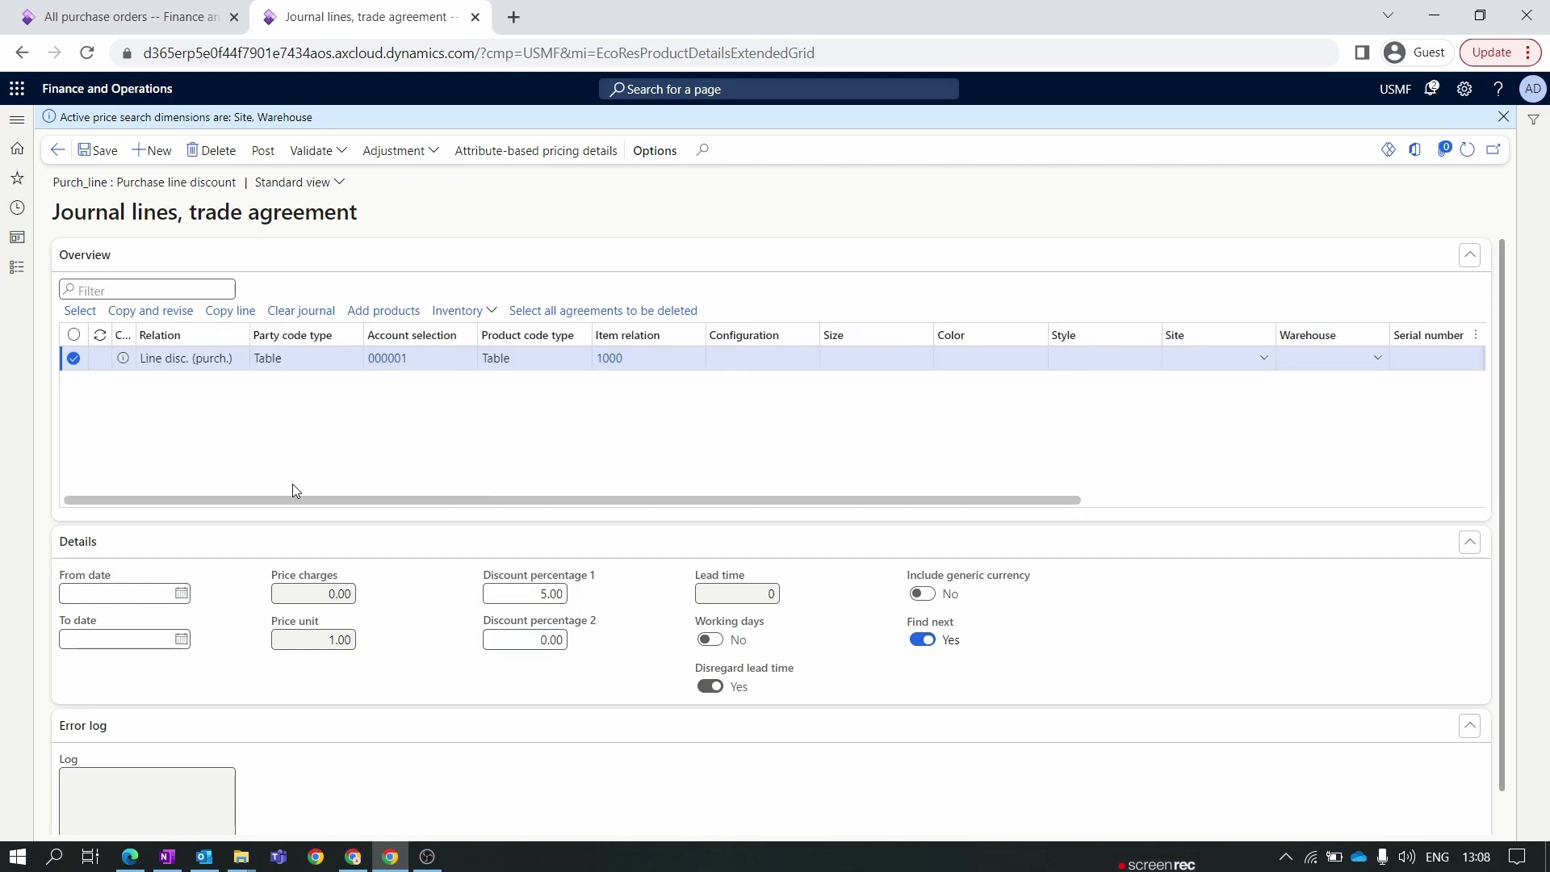
click(226, 319)
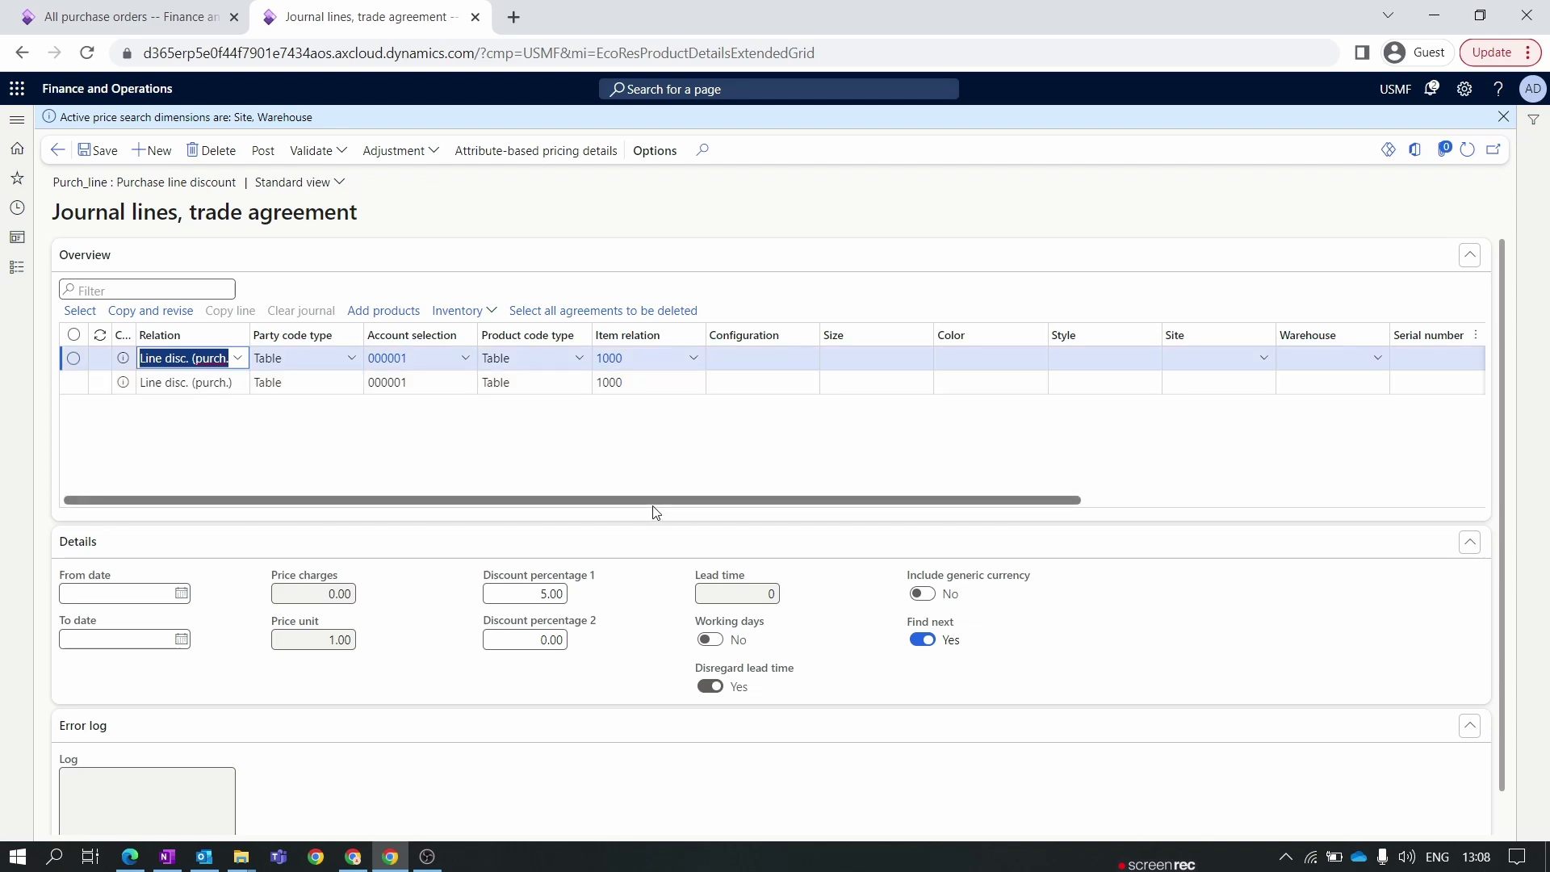
drag(656, 500, 1058, 500)
click(994, 358)
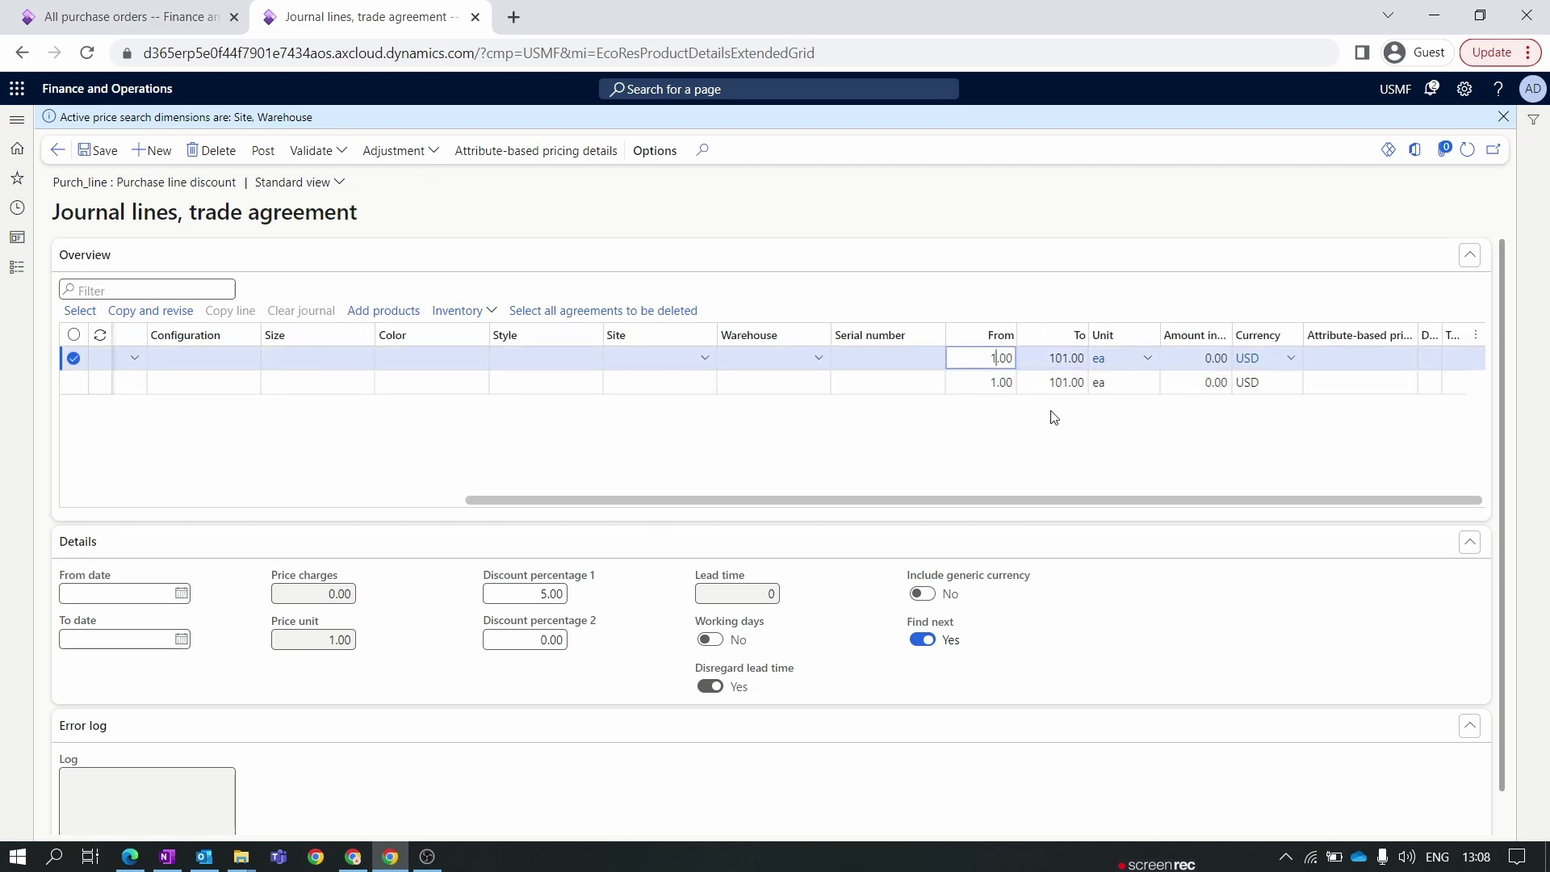
key(BackSpace)
text(101)
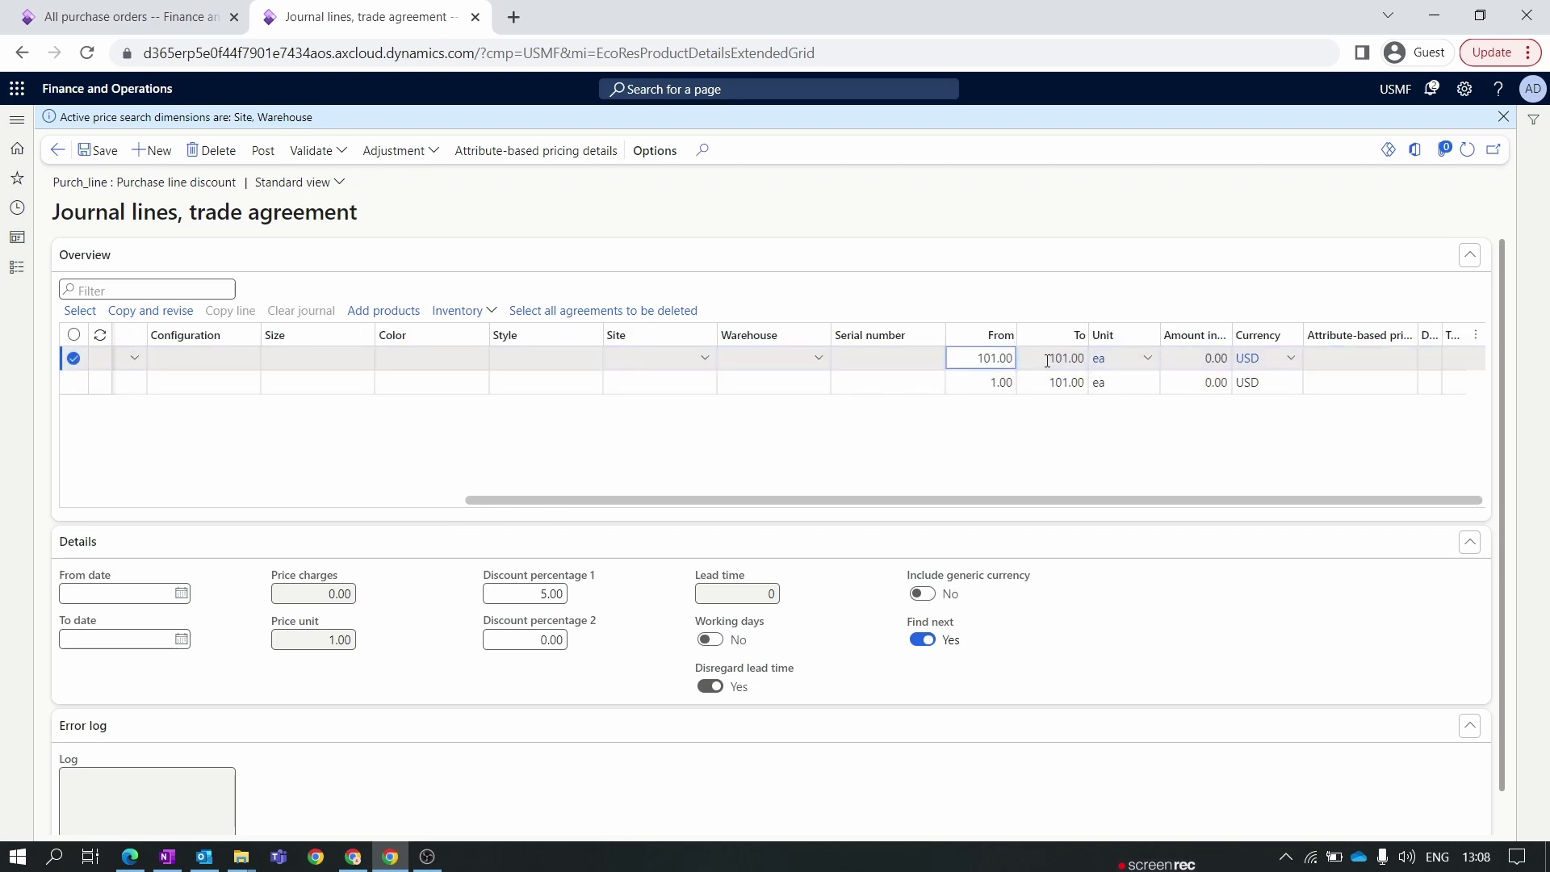
key(Tab)
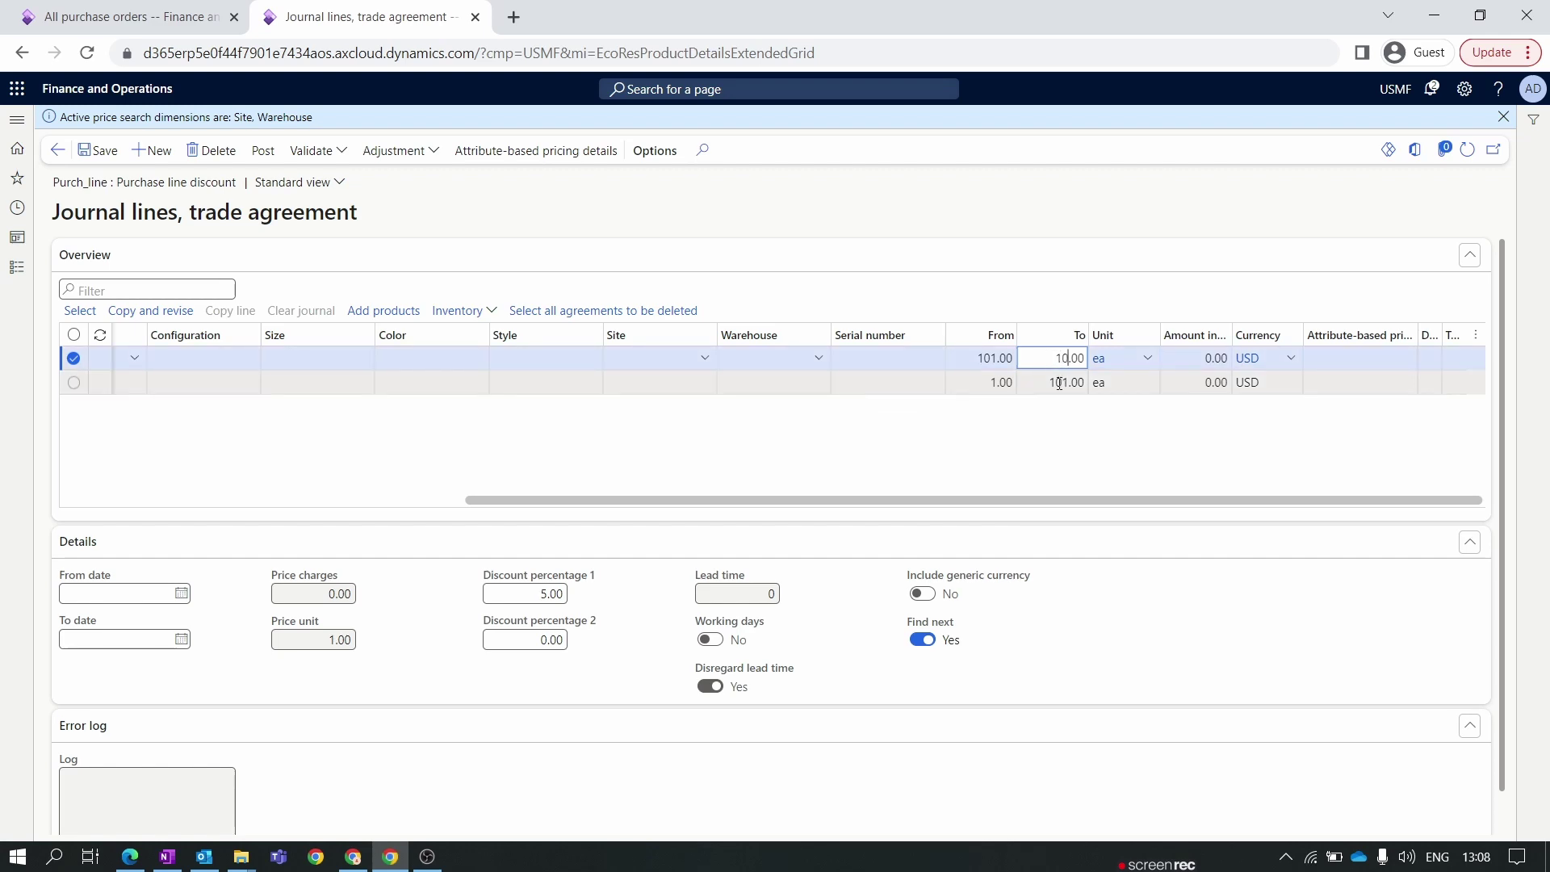
key(BackSpace)
text(20)
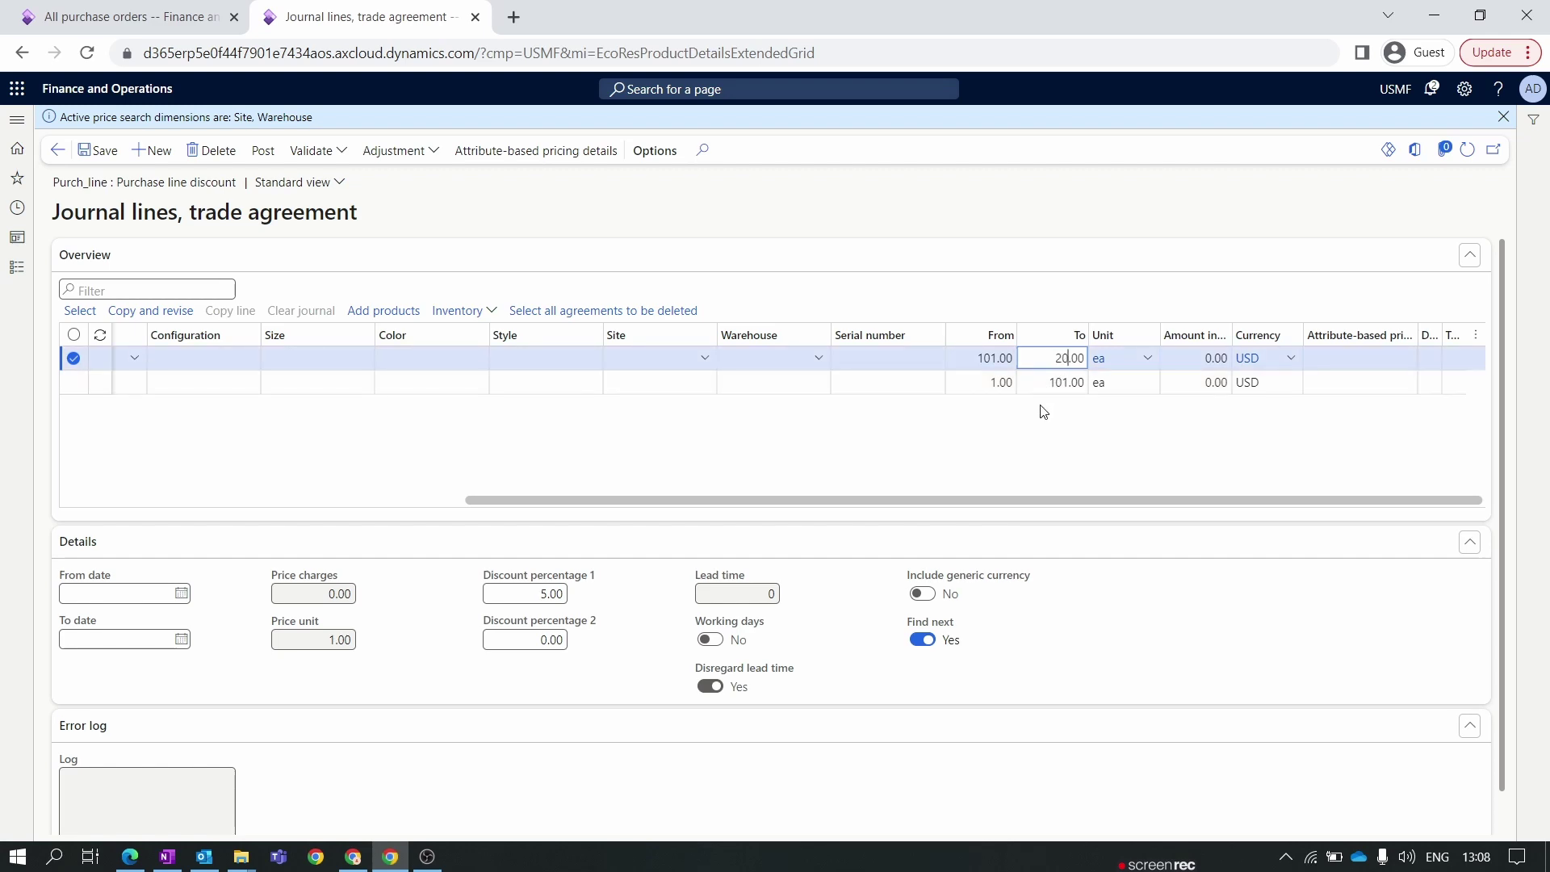
text(1)
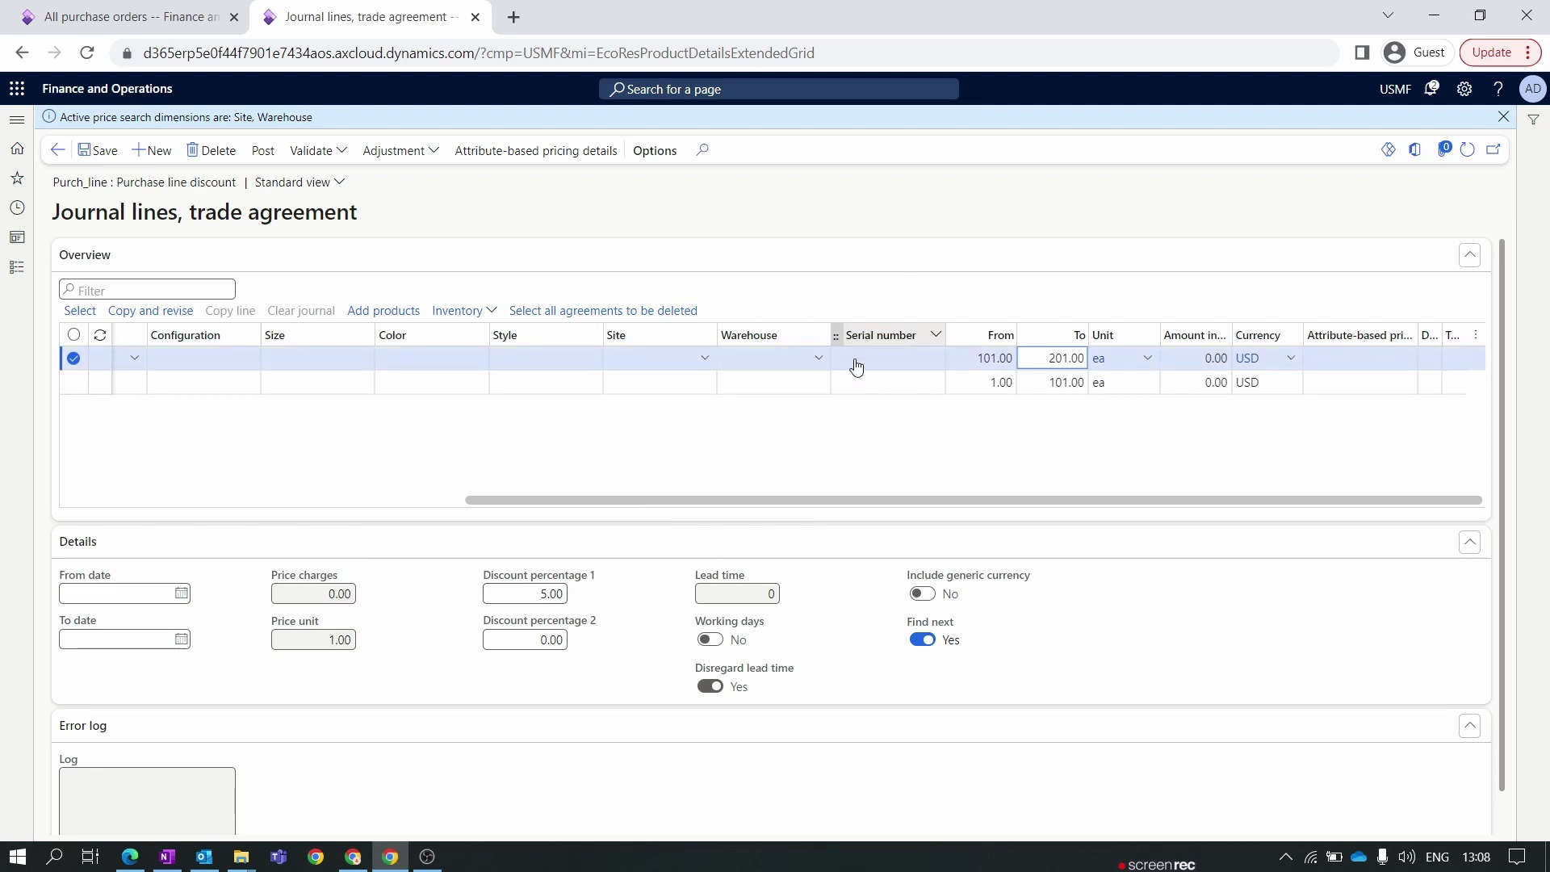
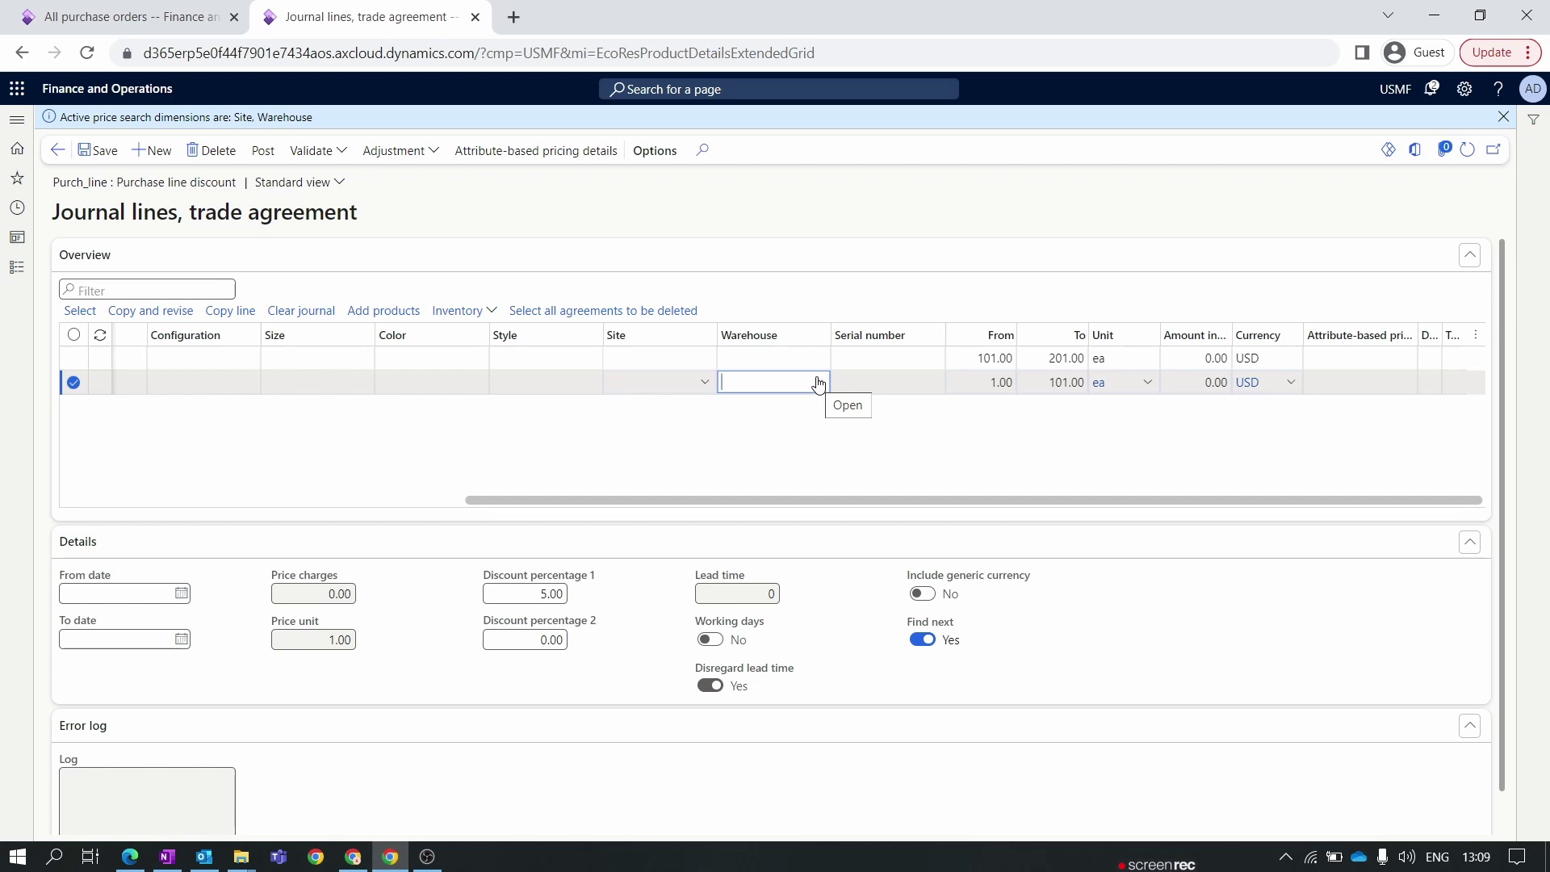
Step: Copy the 101–201 journal line and set the new copy's quantity range from 201 to 501
click(982, 357)
click(72, 358)
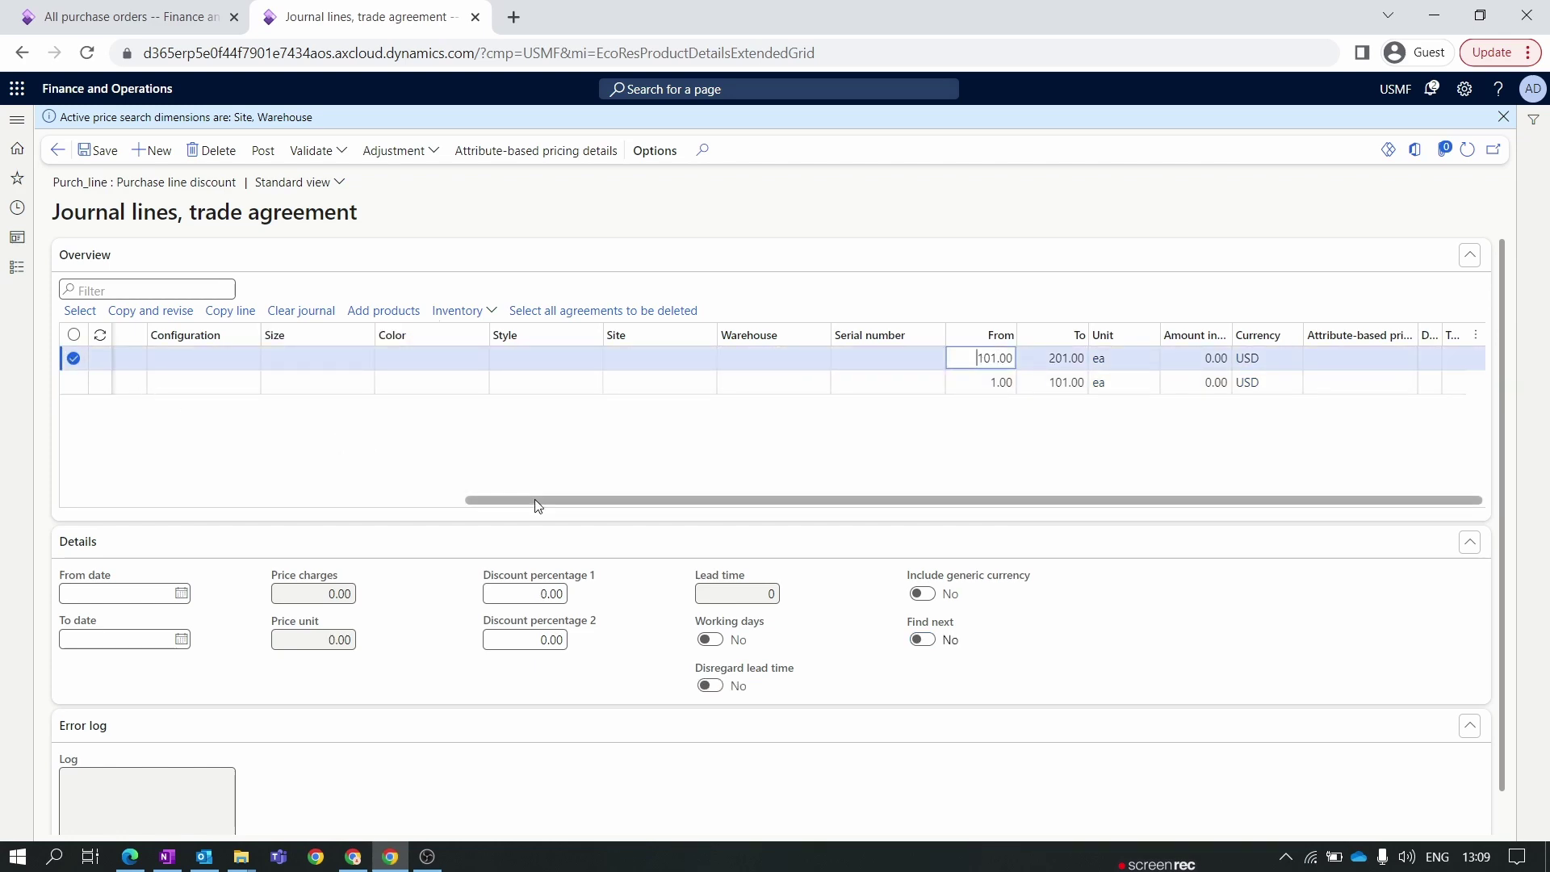
drag(534, 500, 133, 499)
click(232, 311)
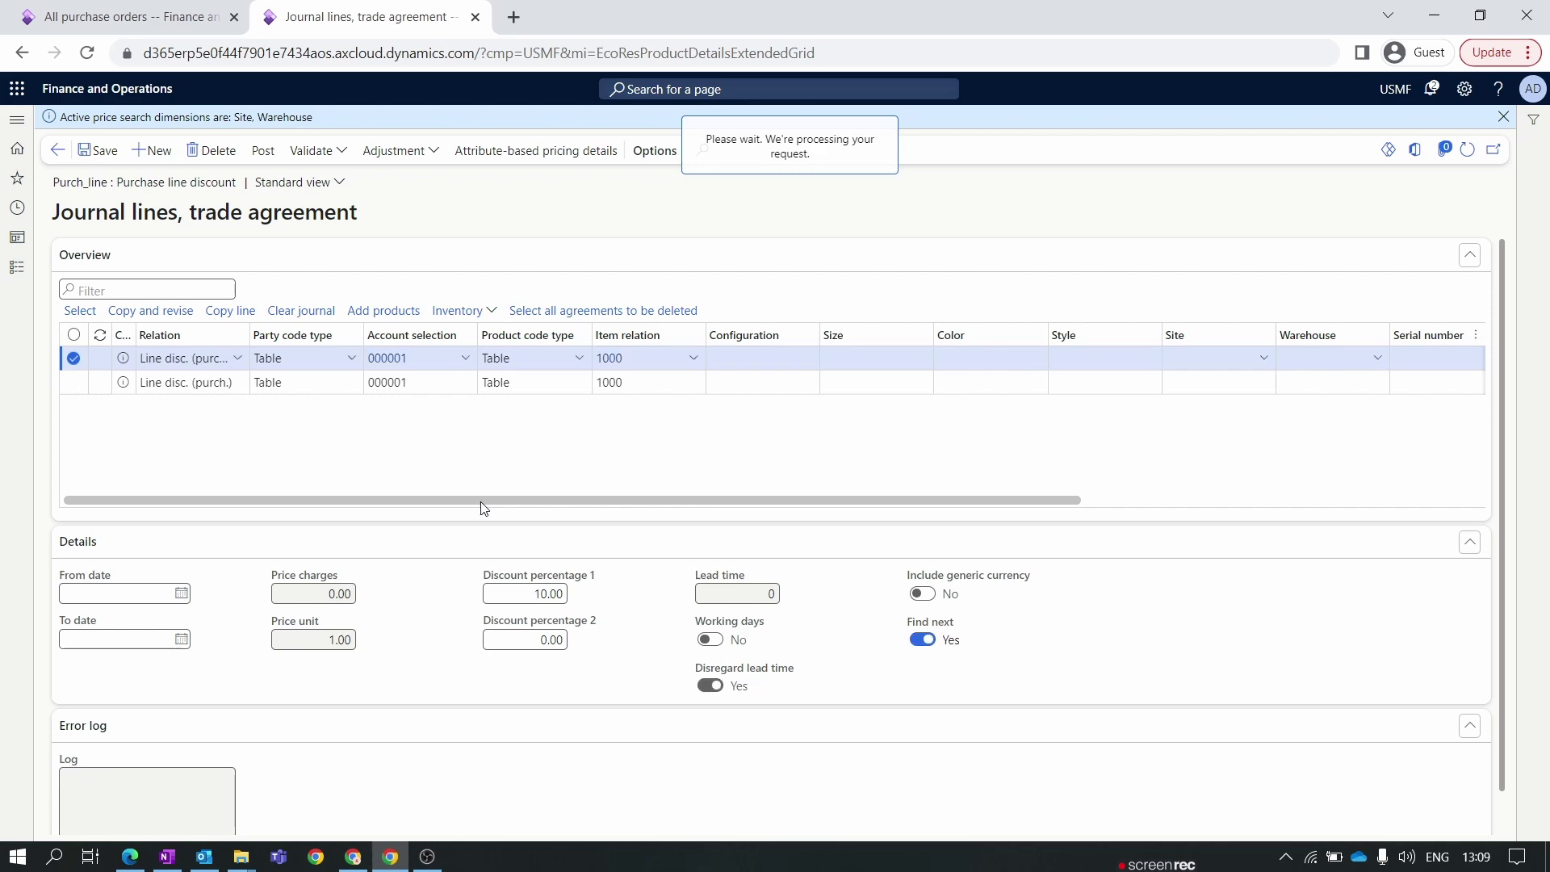
drag(481, 501, 1015, 465)
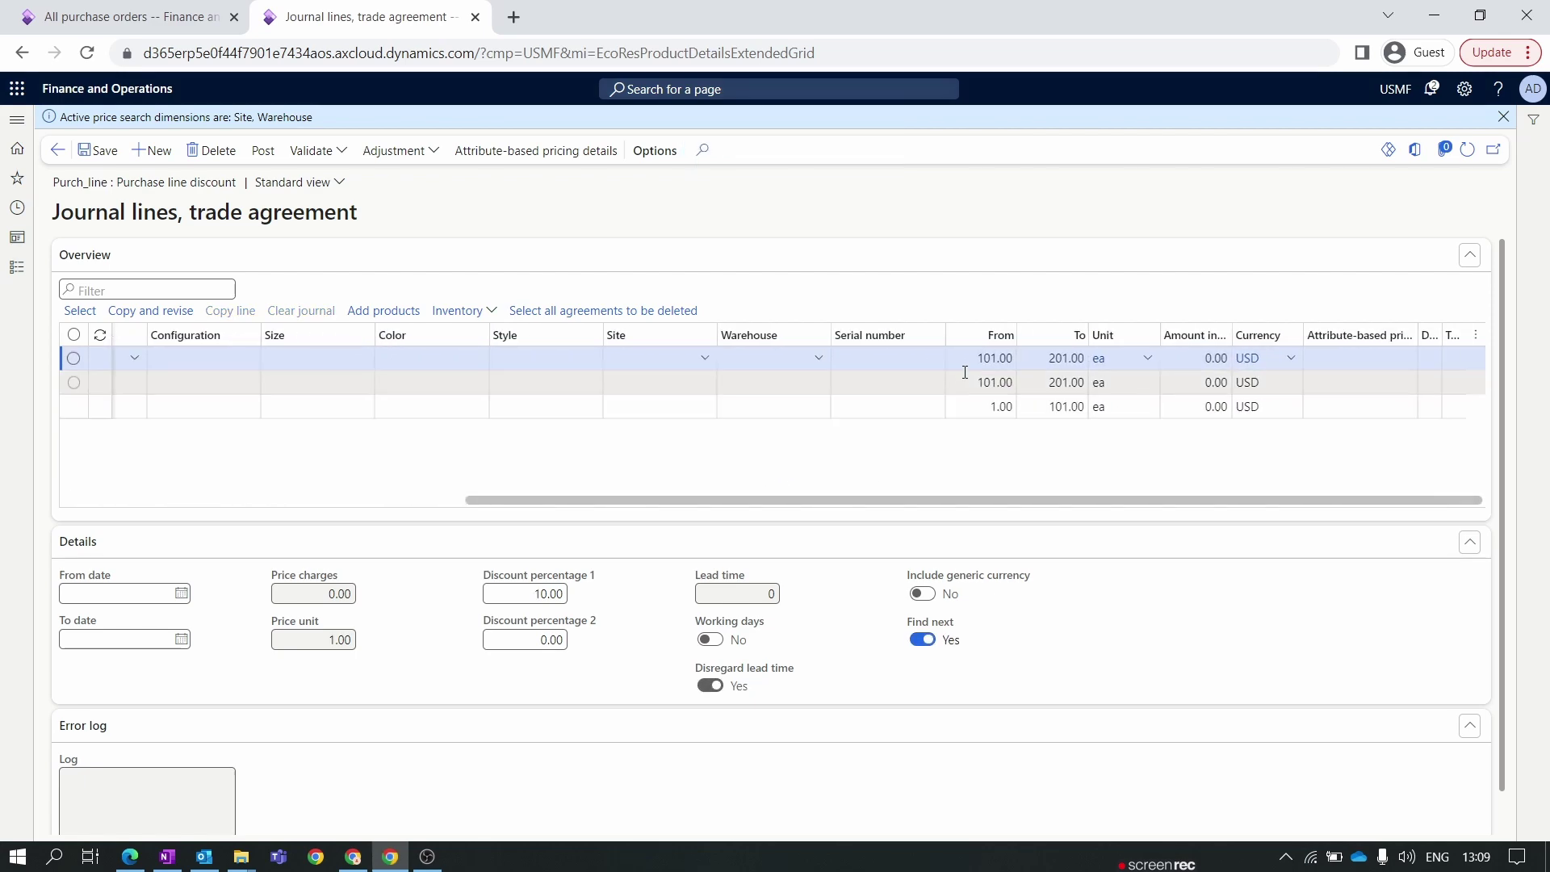
click(1005, 359)
text(201)
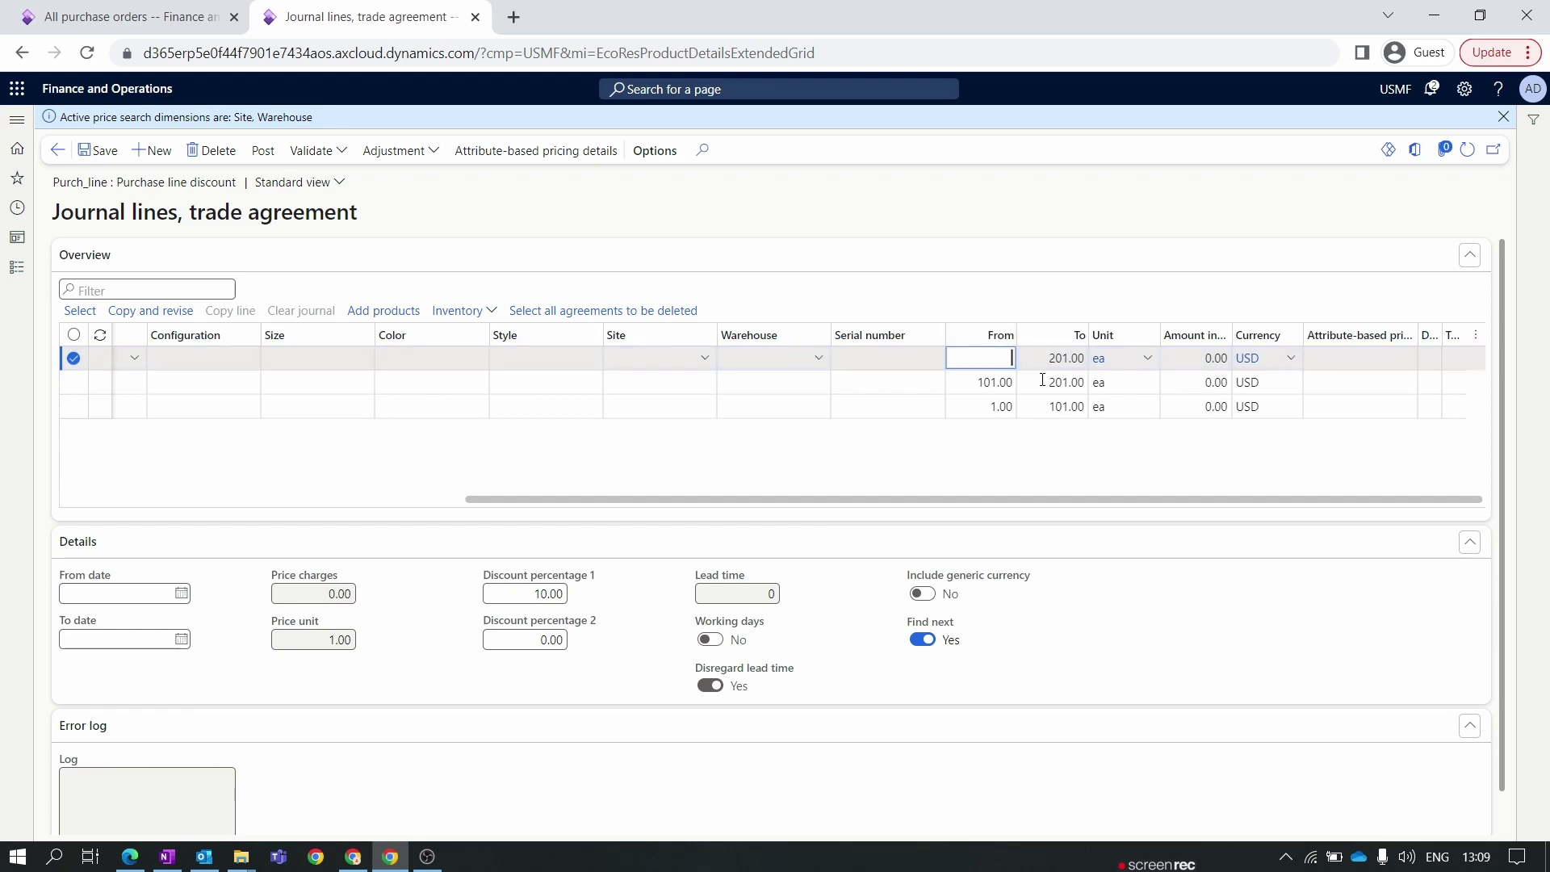
click(1044, 357)
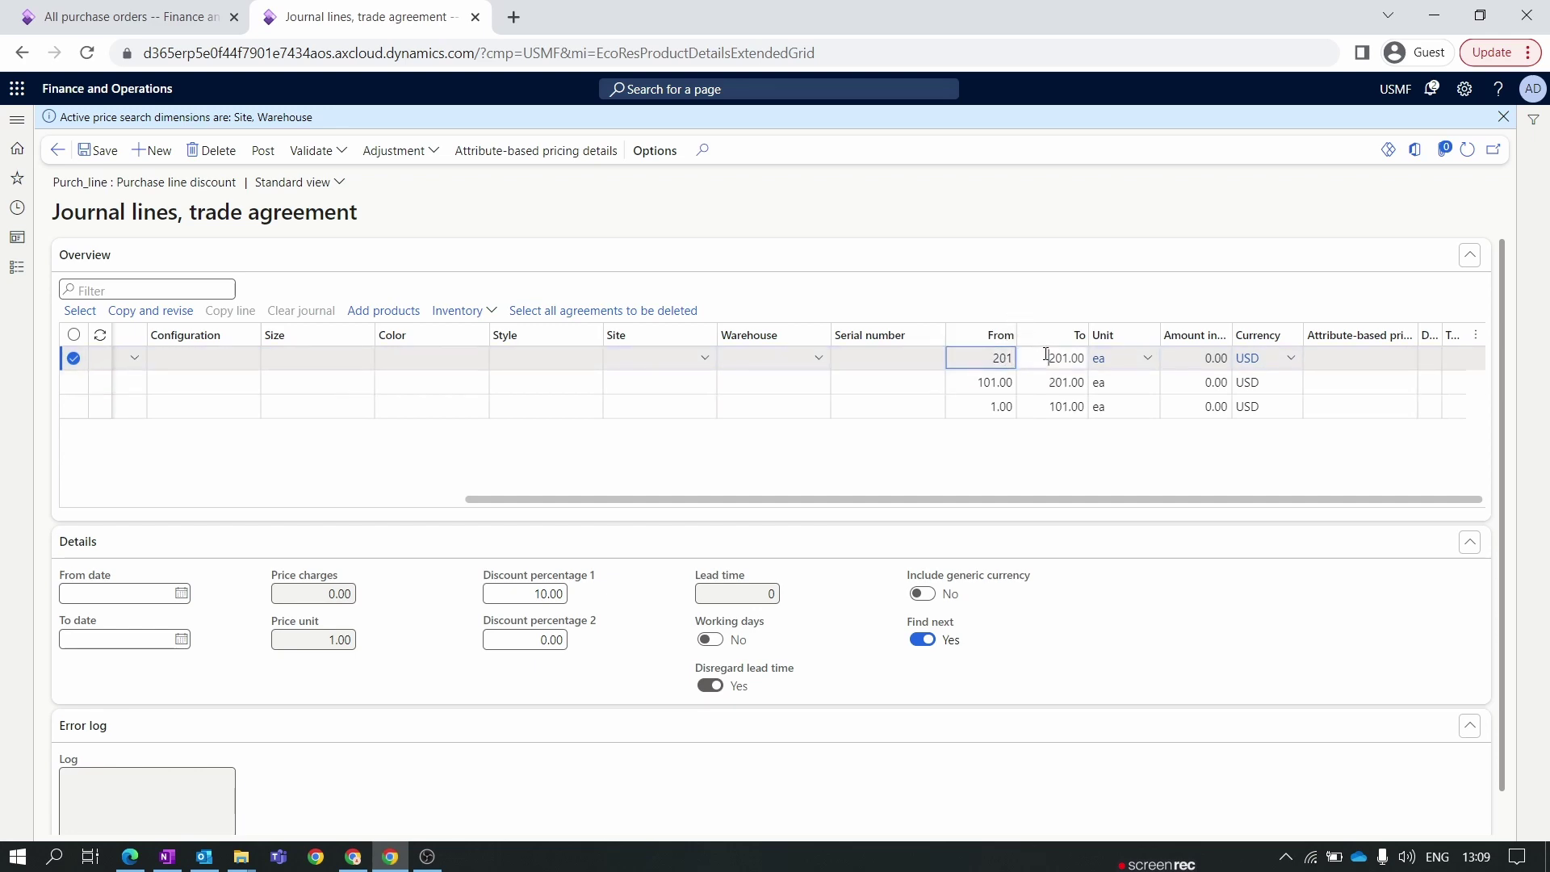
text(501)
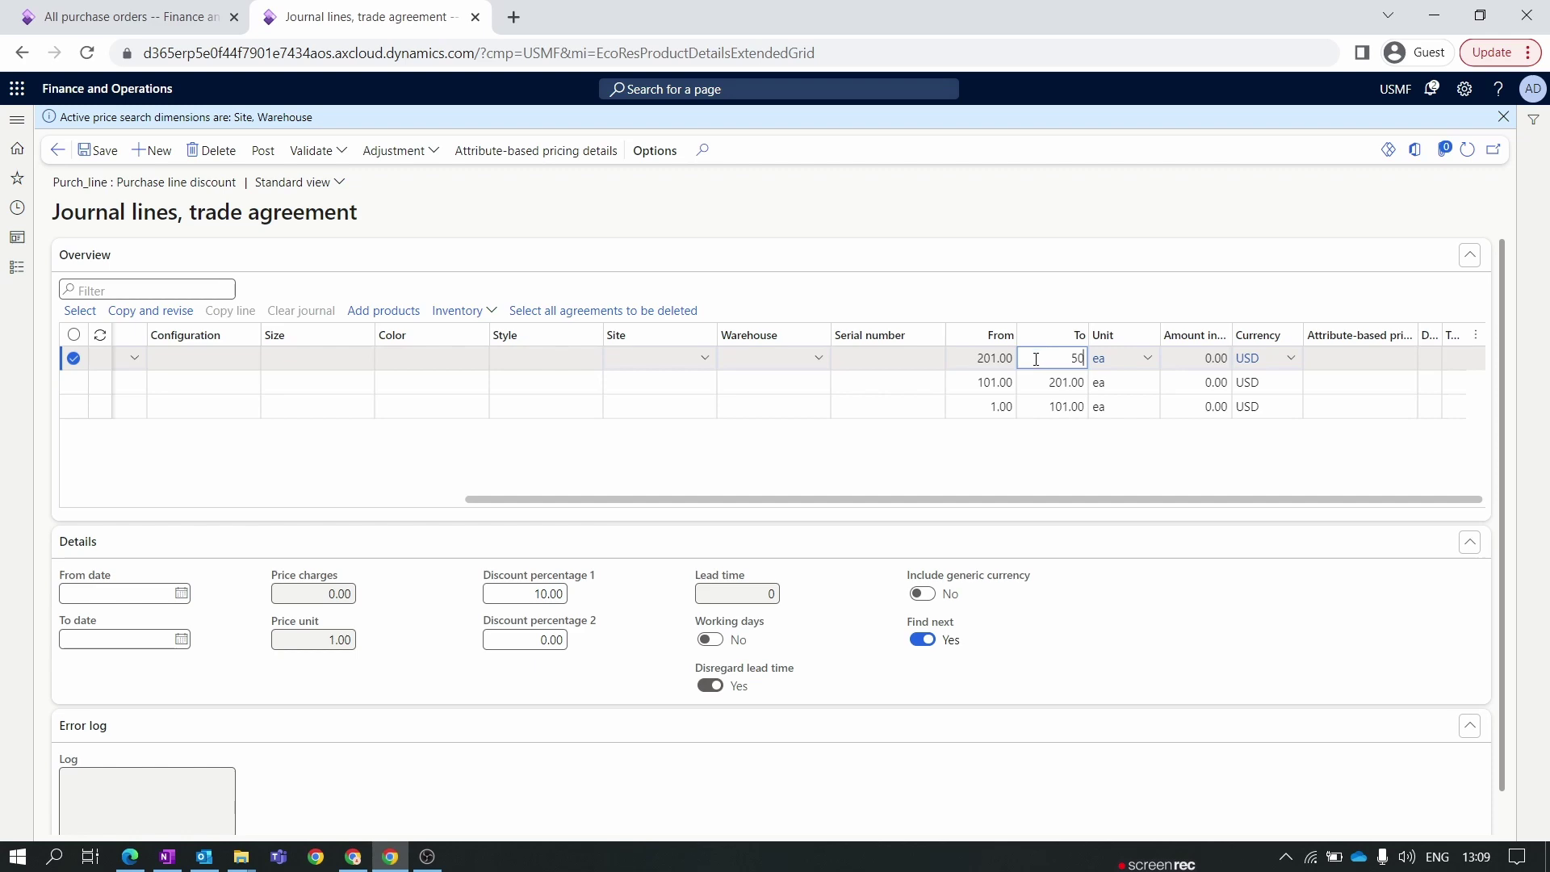
click(1140, 359)
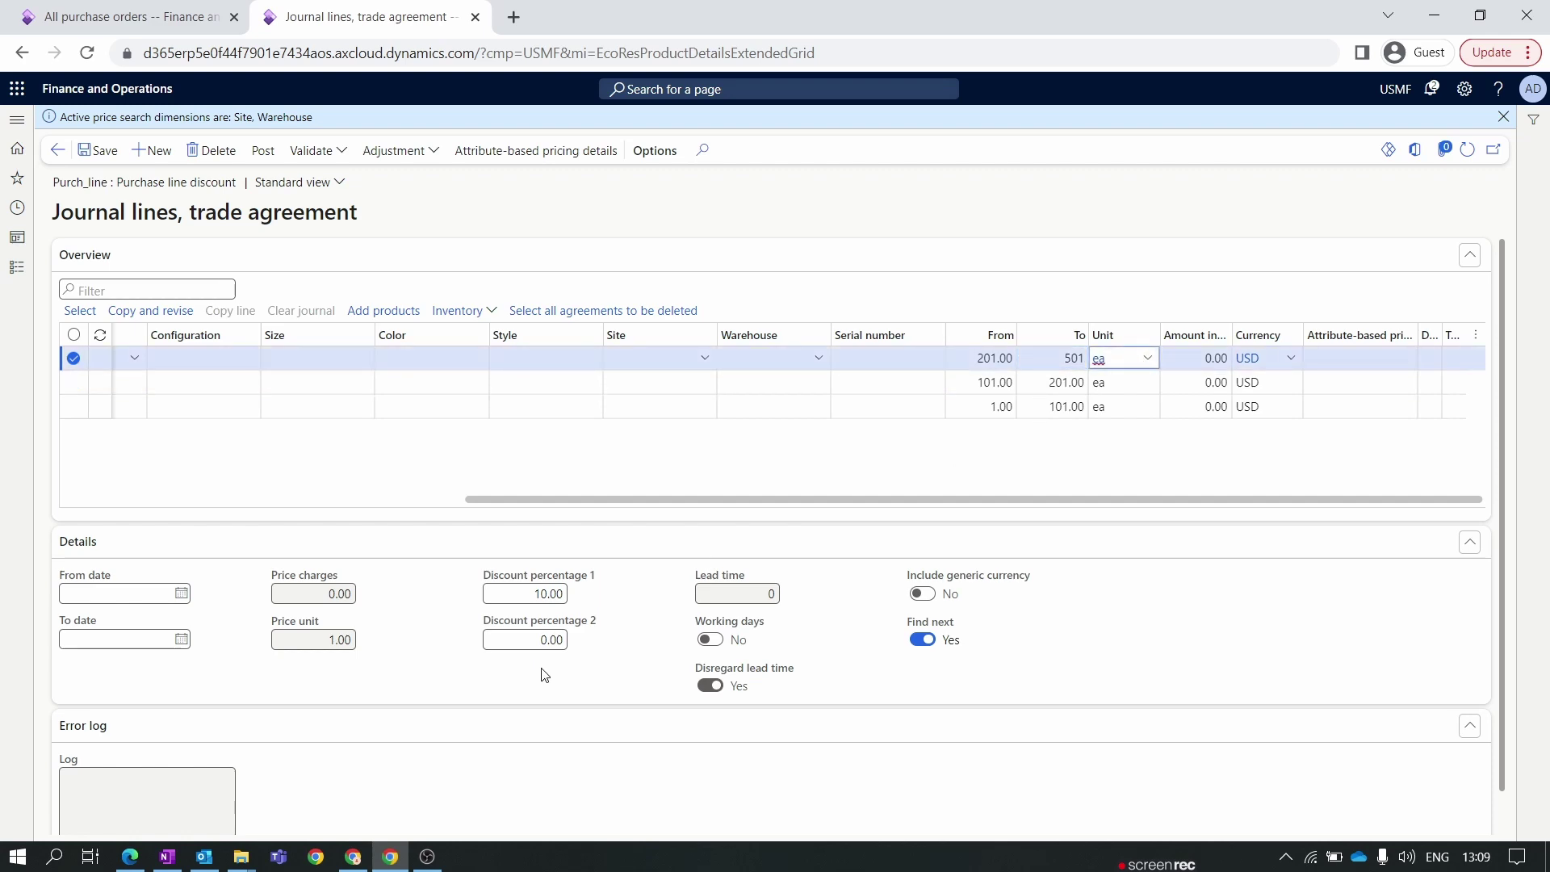
Step: Set Discount percentage 1 to 15 for the 201–501 quantity range
click(541, 595)
key(BackSpace)
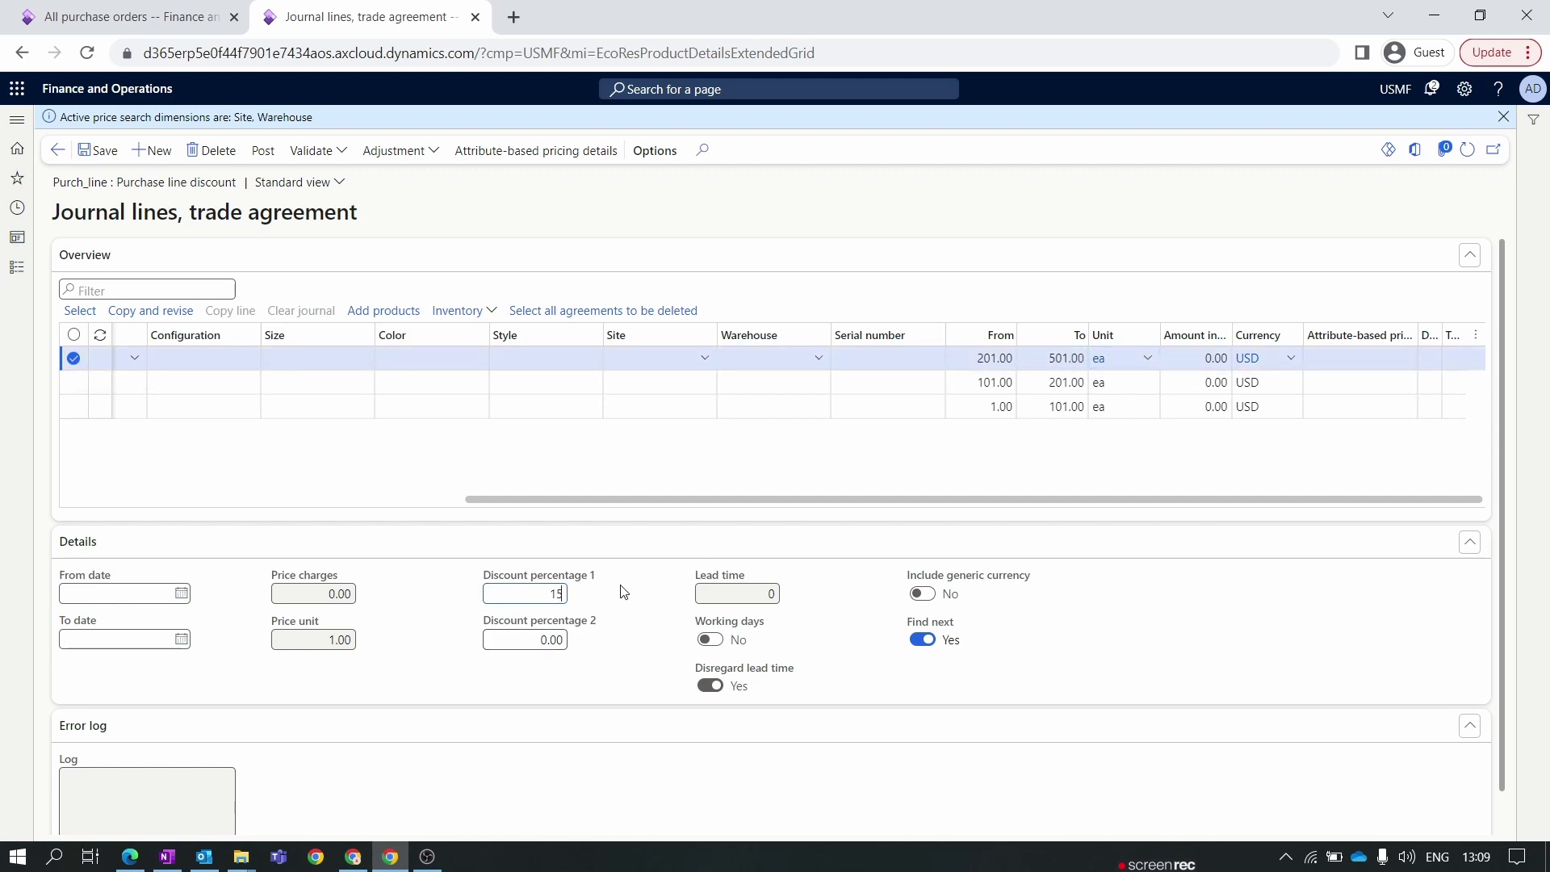
drag(762, 507, 543, 554)
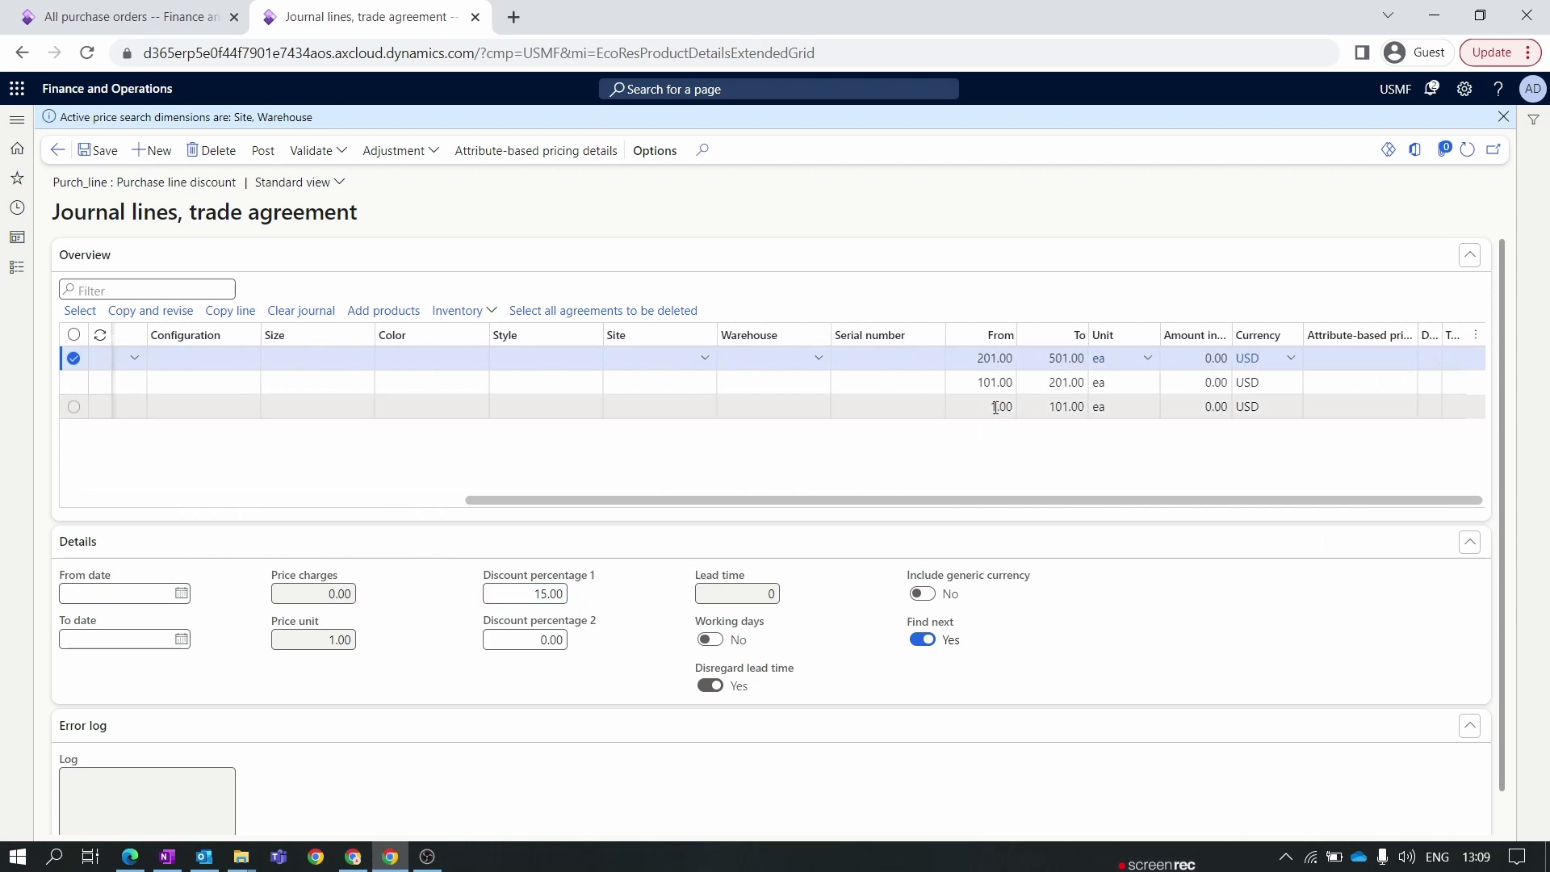
Step: Review the discount percentages of the three quantity-range lines, one line after another
click(1039, 408)
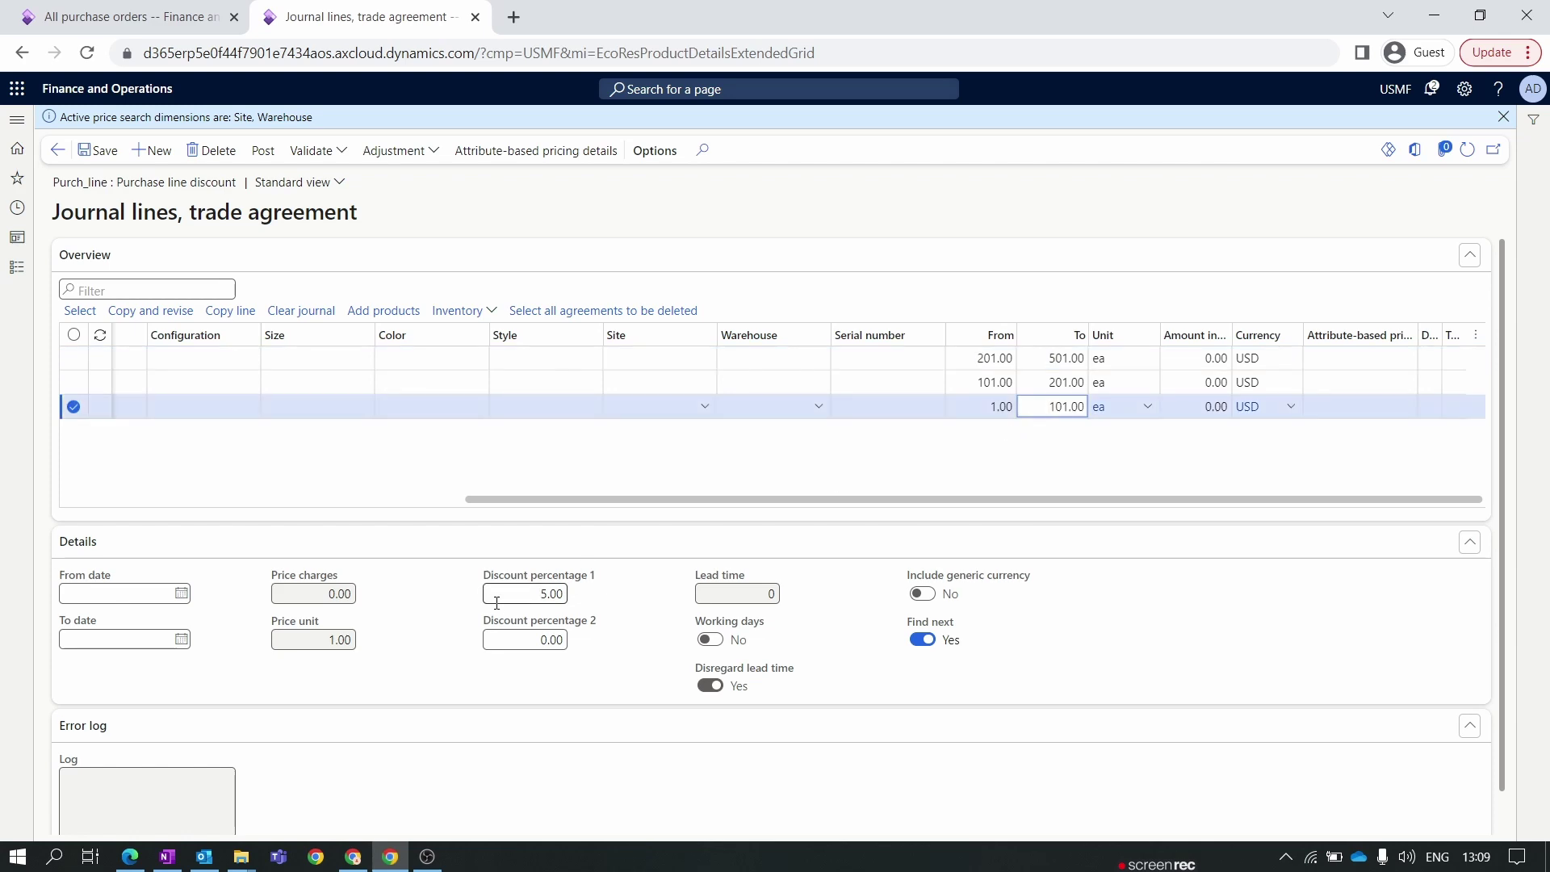
click(961, 378)
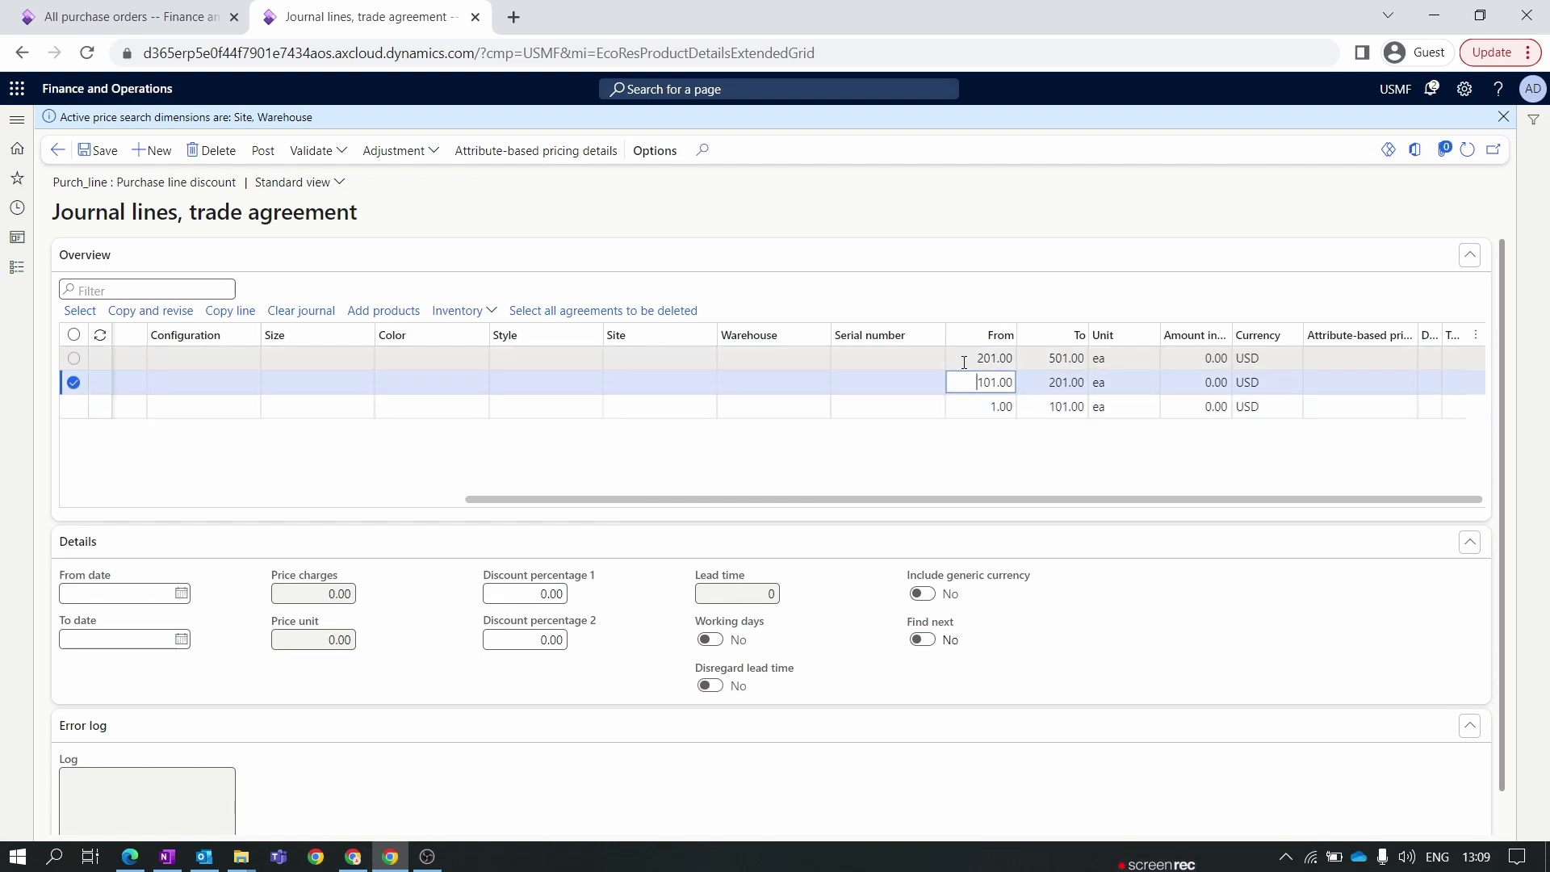
click(966, 361)
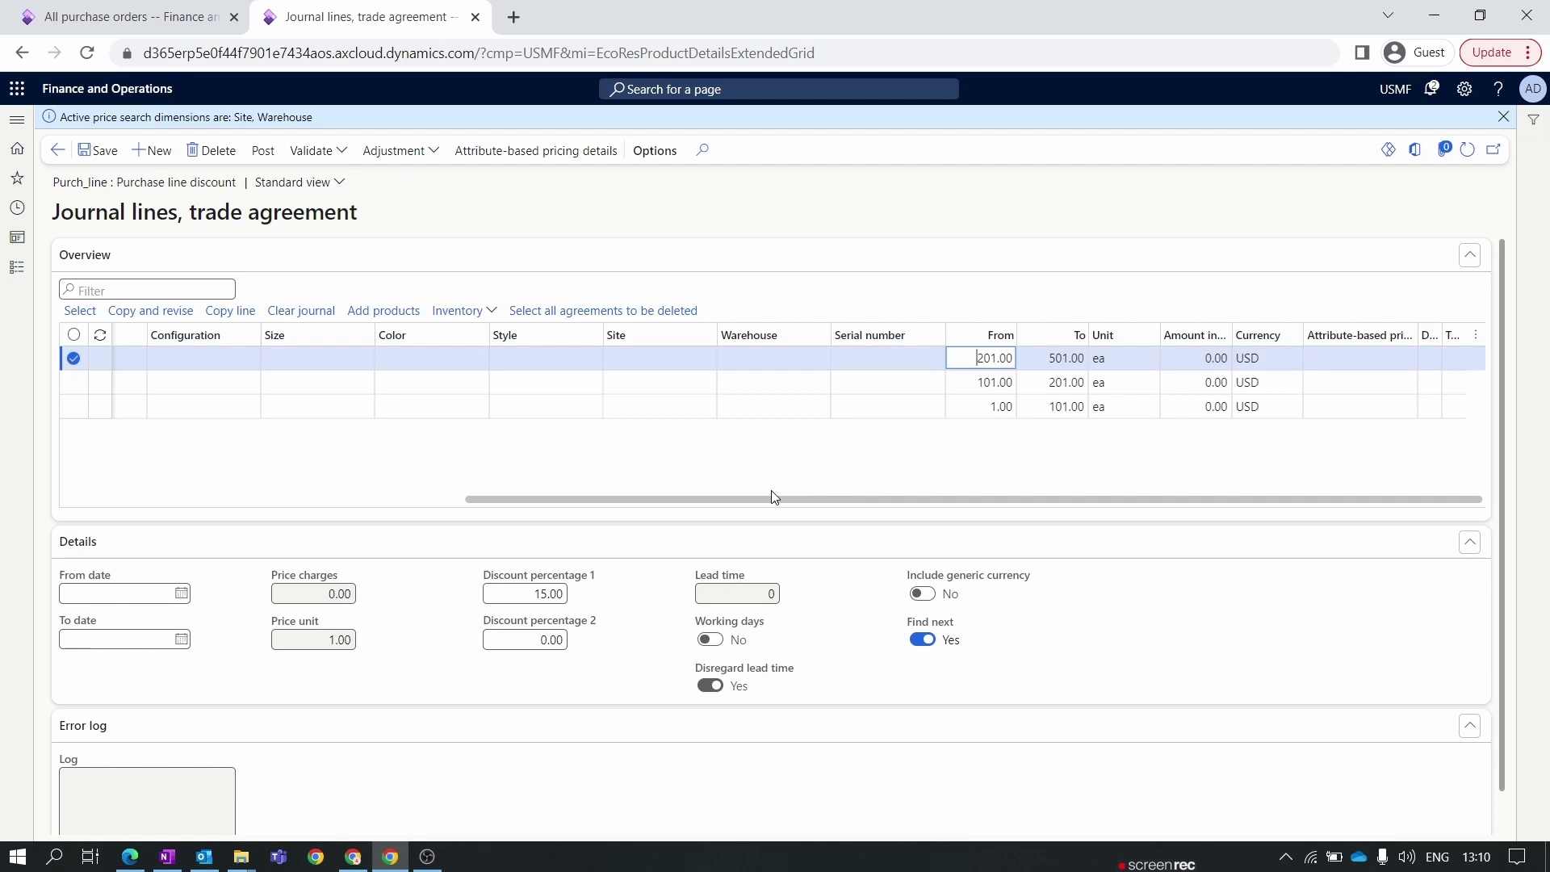
Step: Save the journal lines, dismiss the price search dimensions notice and discard the changes still pending
click(113, 152)
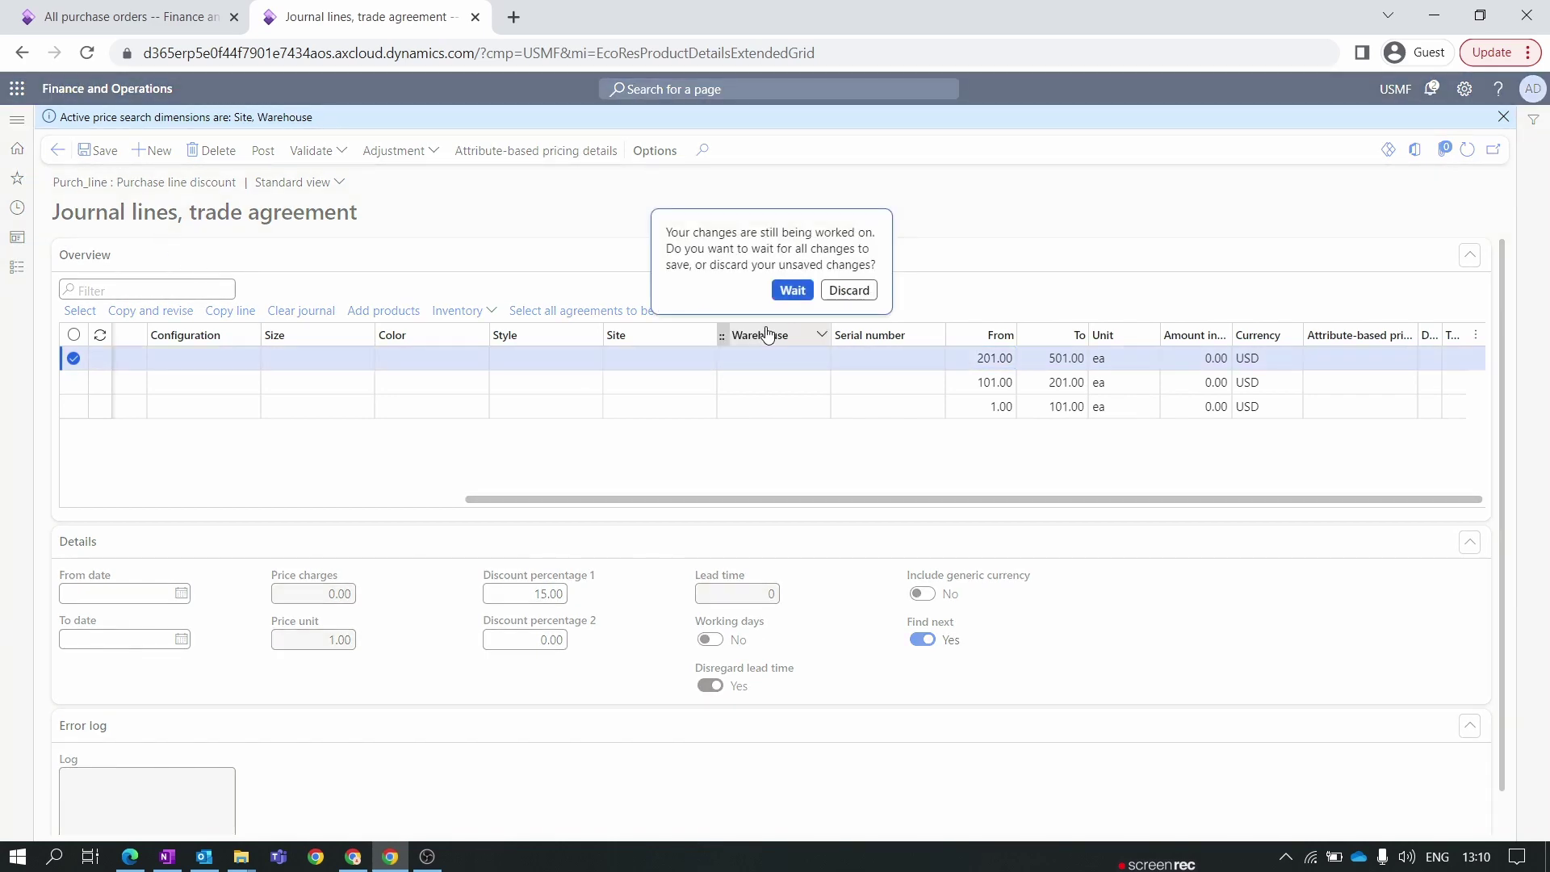
click(792, 290)
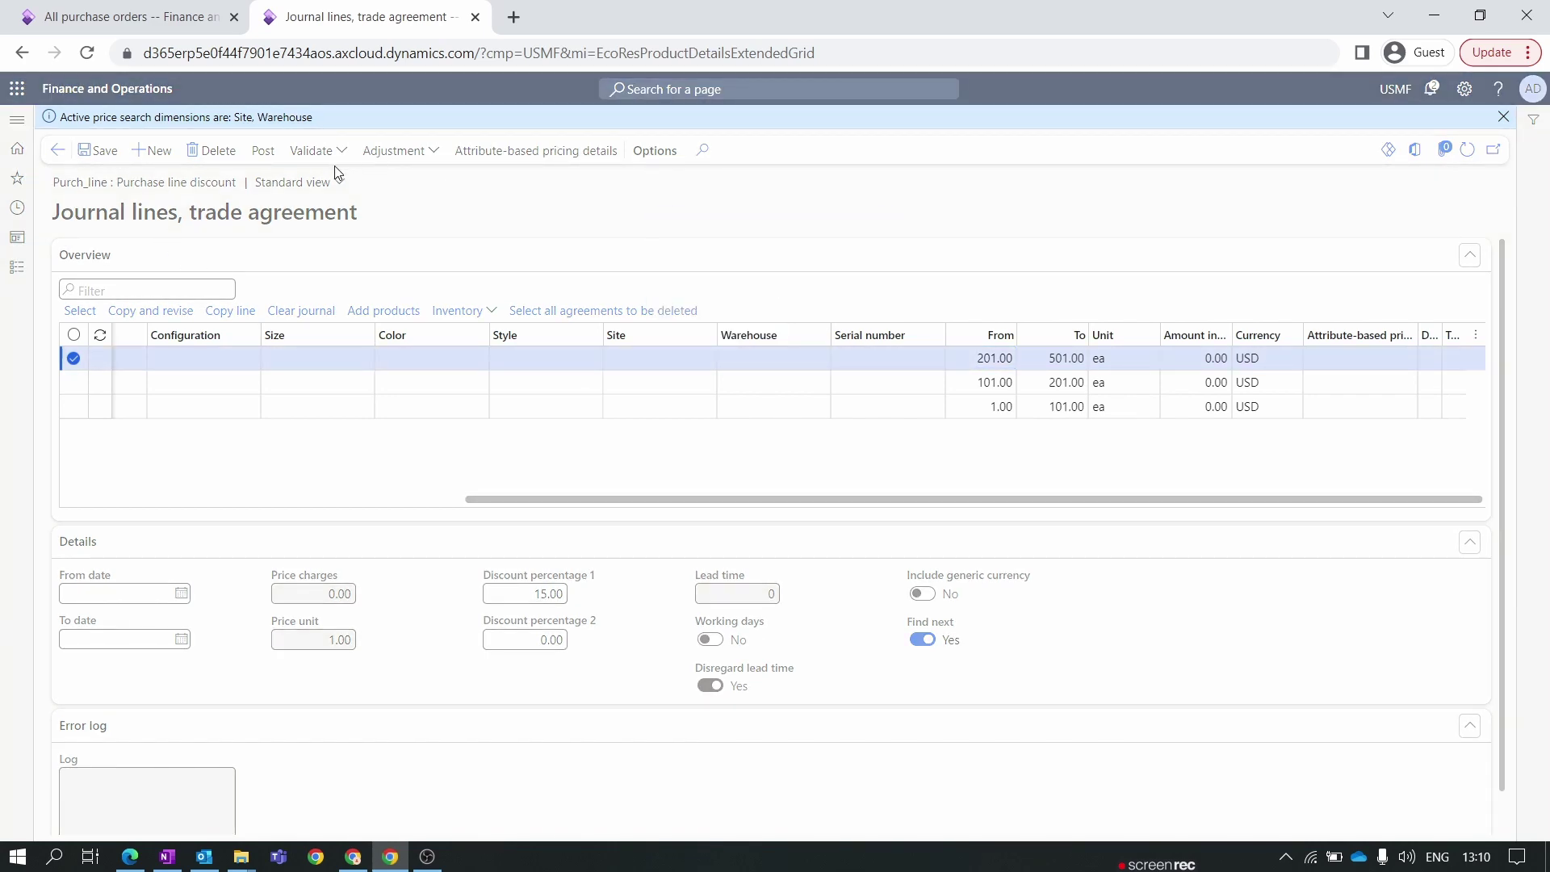
click(1503, 117)
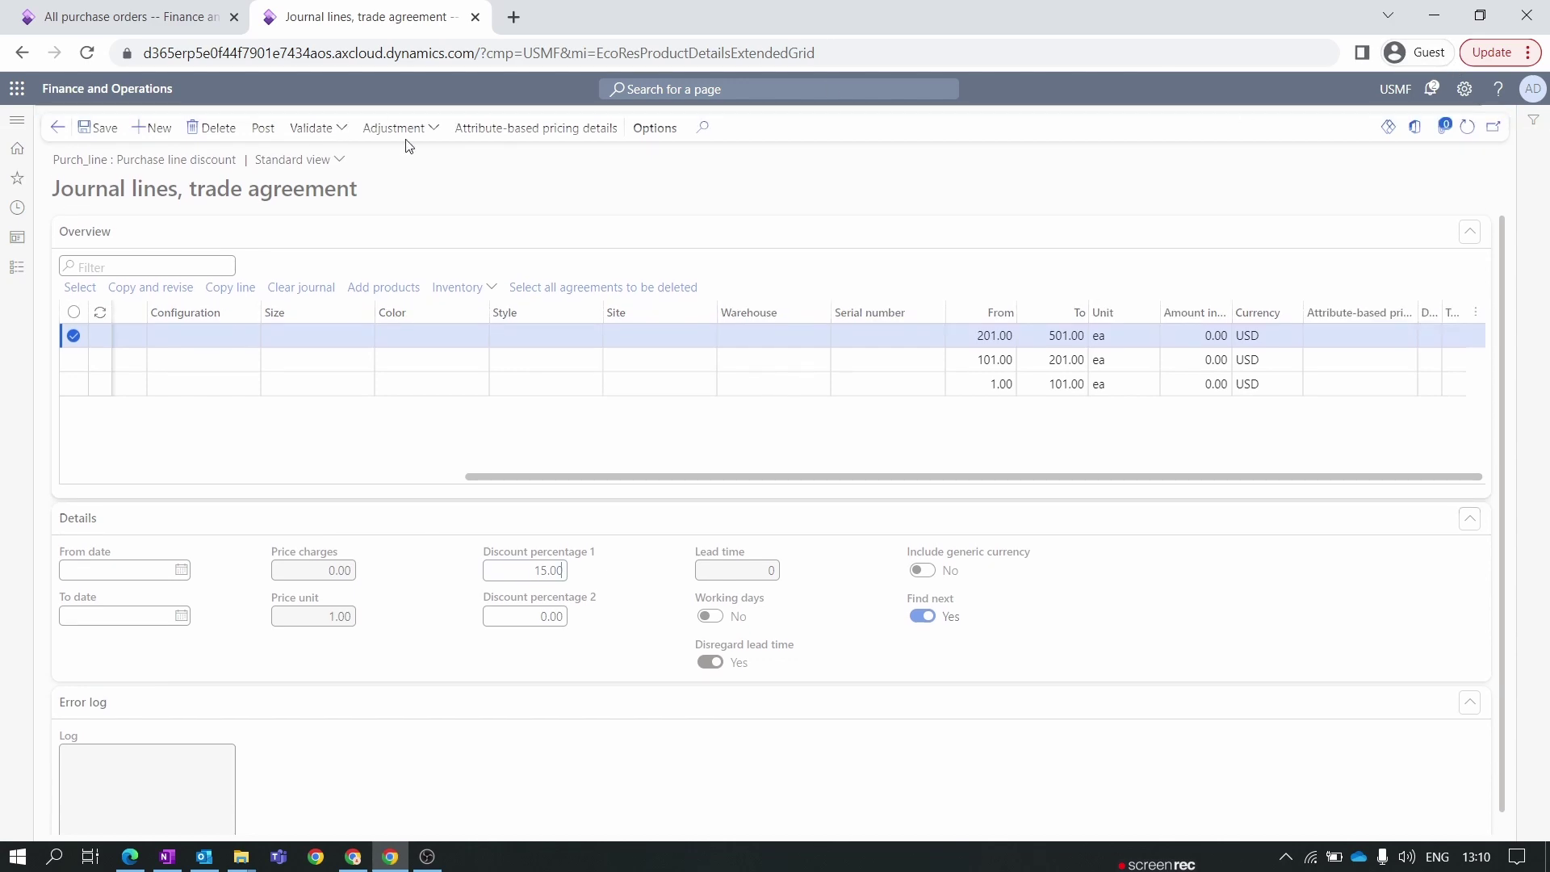
click(325, 129)
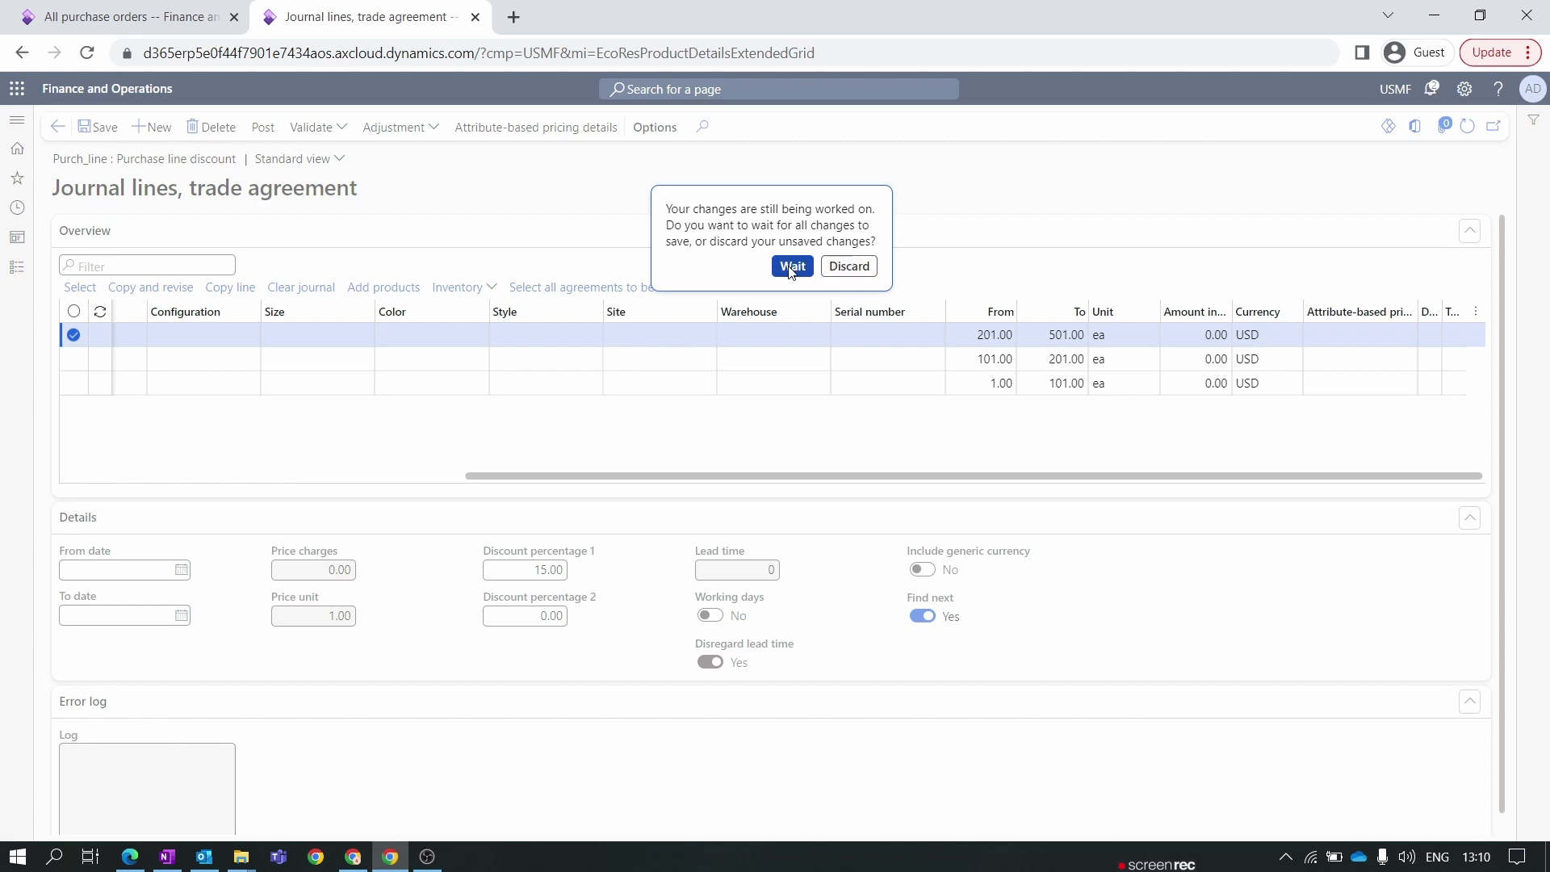
click(792, 267)
click(317, 125)
click(849, 267)
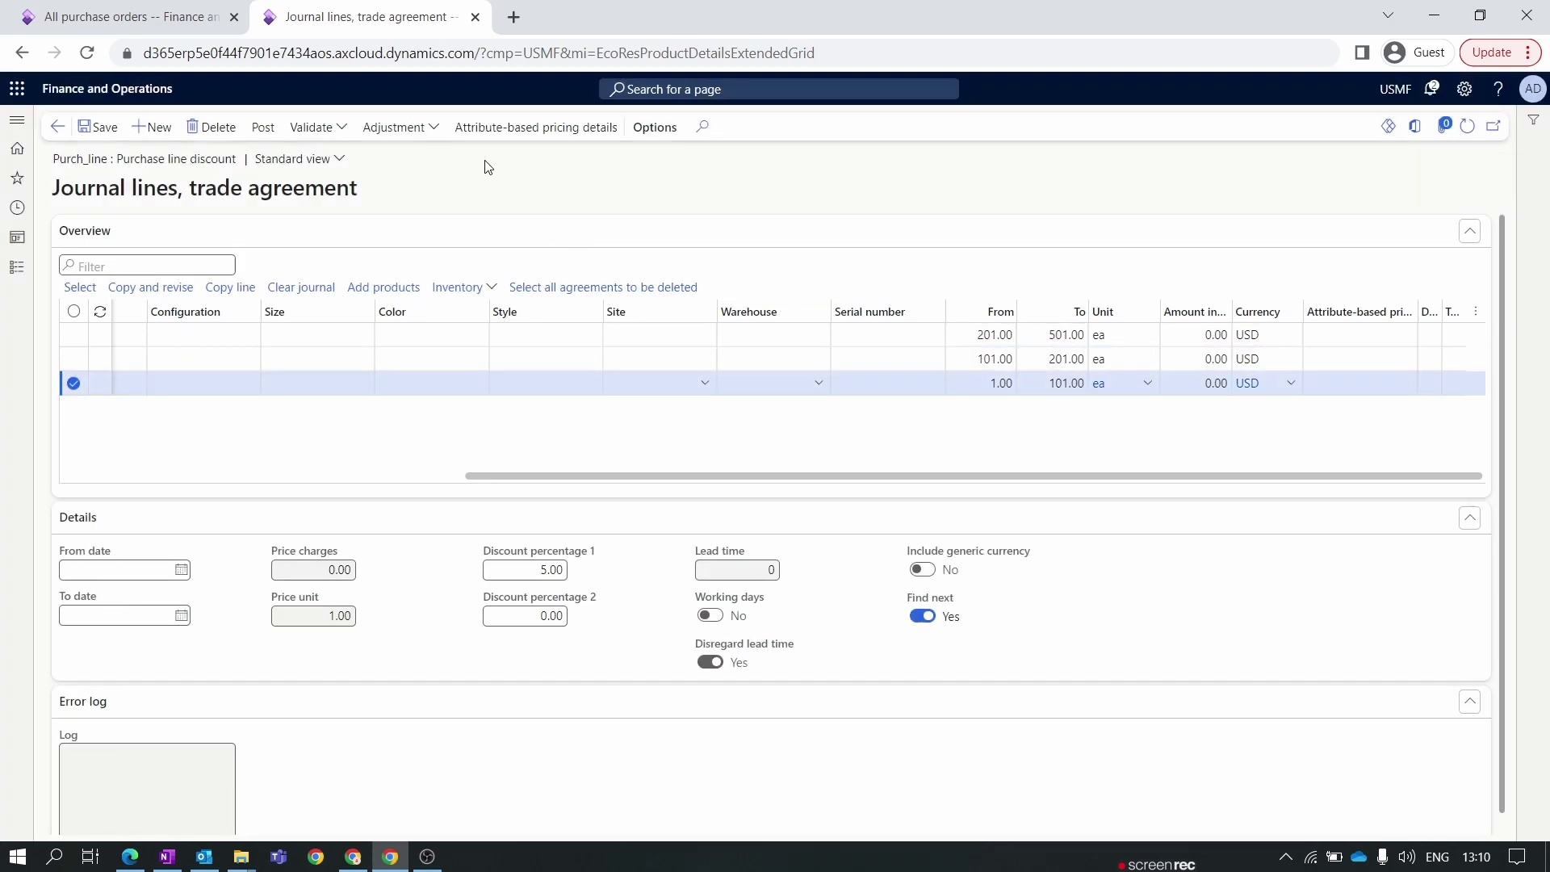
Step: Validate all journal lines and post the trade agreement journal with the quantity-based discounts
click(338, 130)
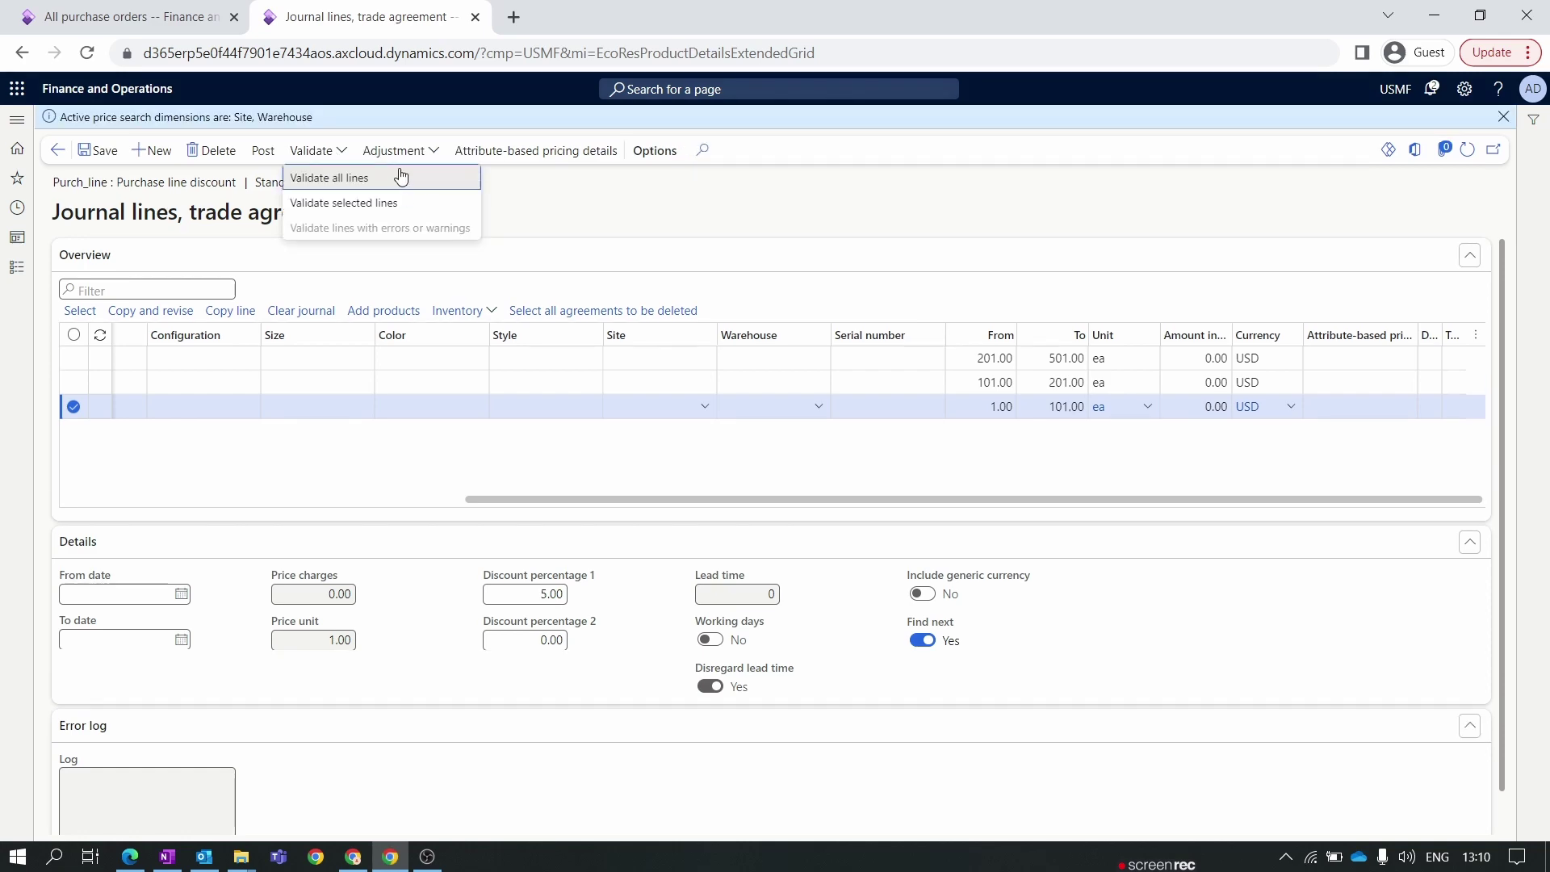
click(401, 182)
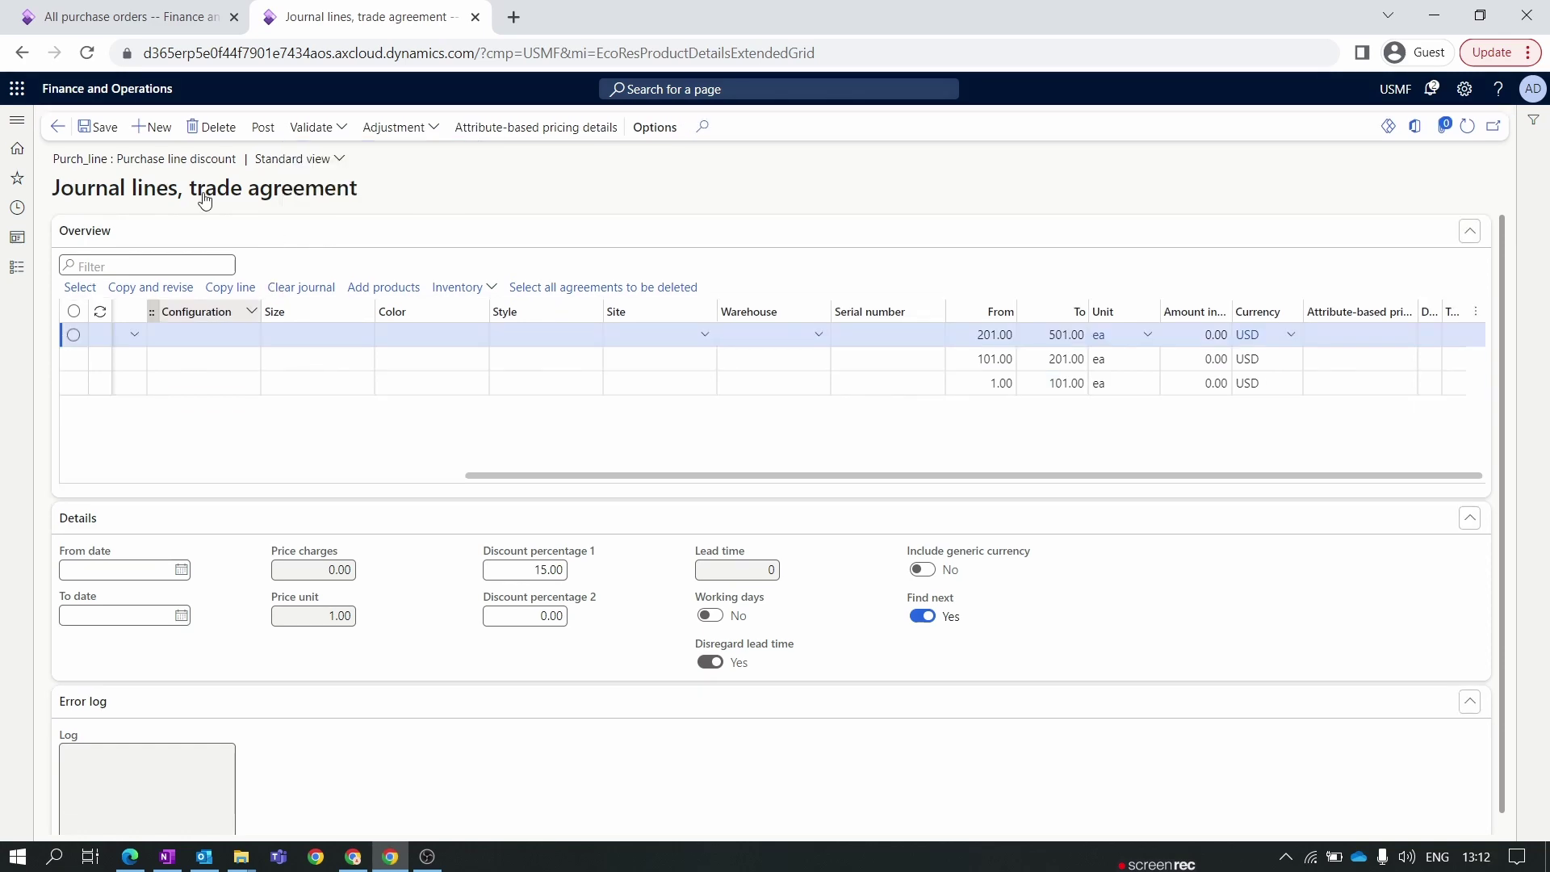
click(264, 127)
click(1456, 810)
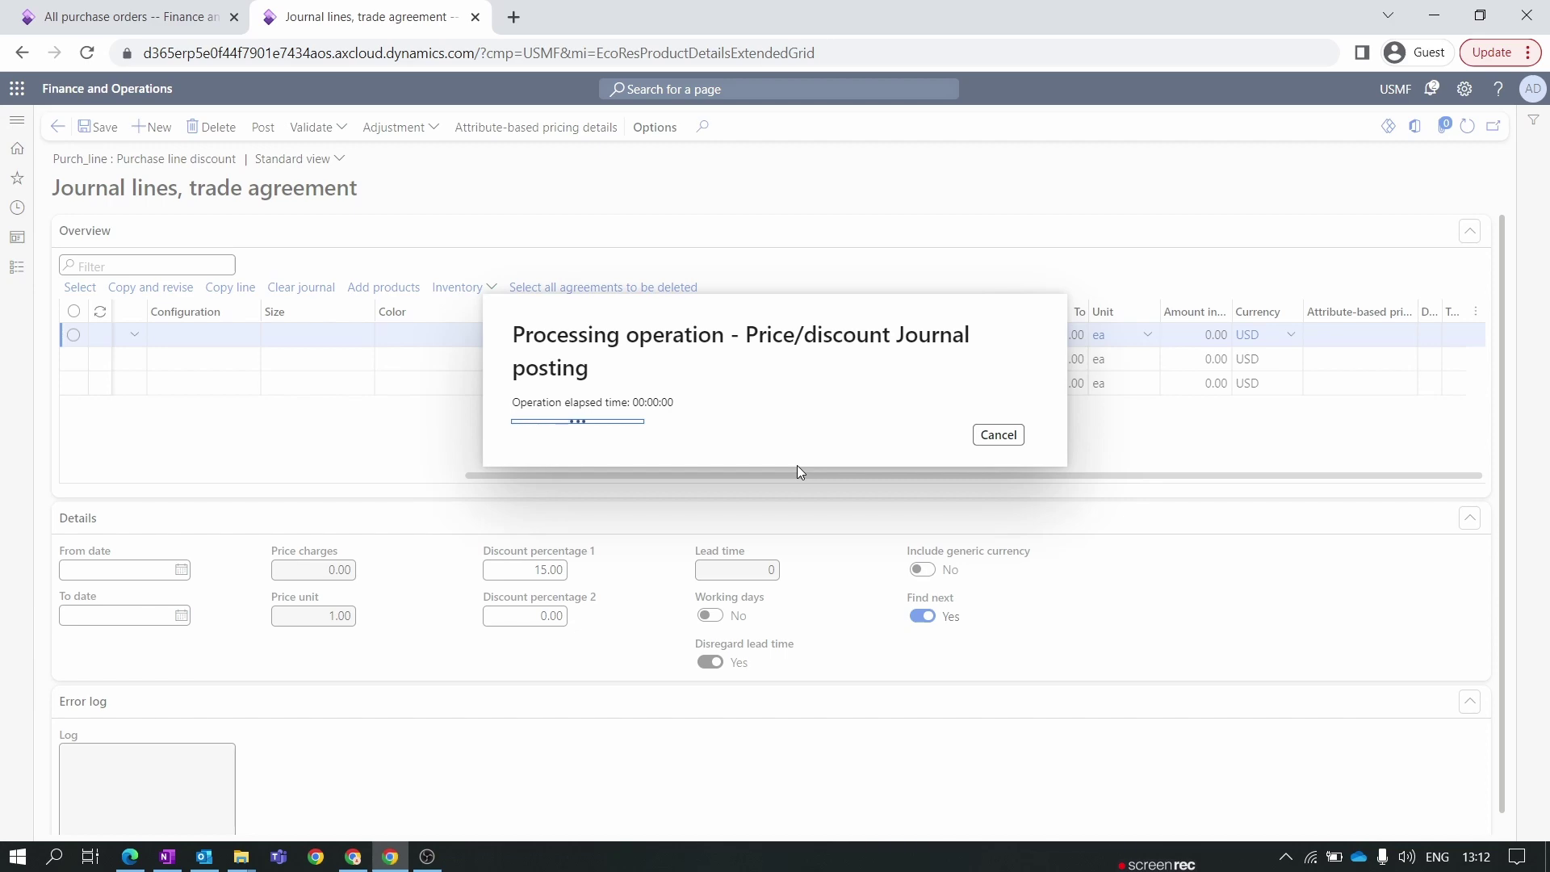
Step: Return to the purchase order, dismiss the vendor authorization warning and remove the existing order line for item 1000
click(129, 16)
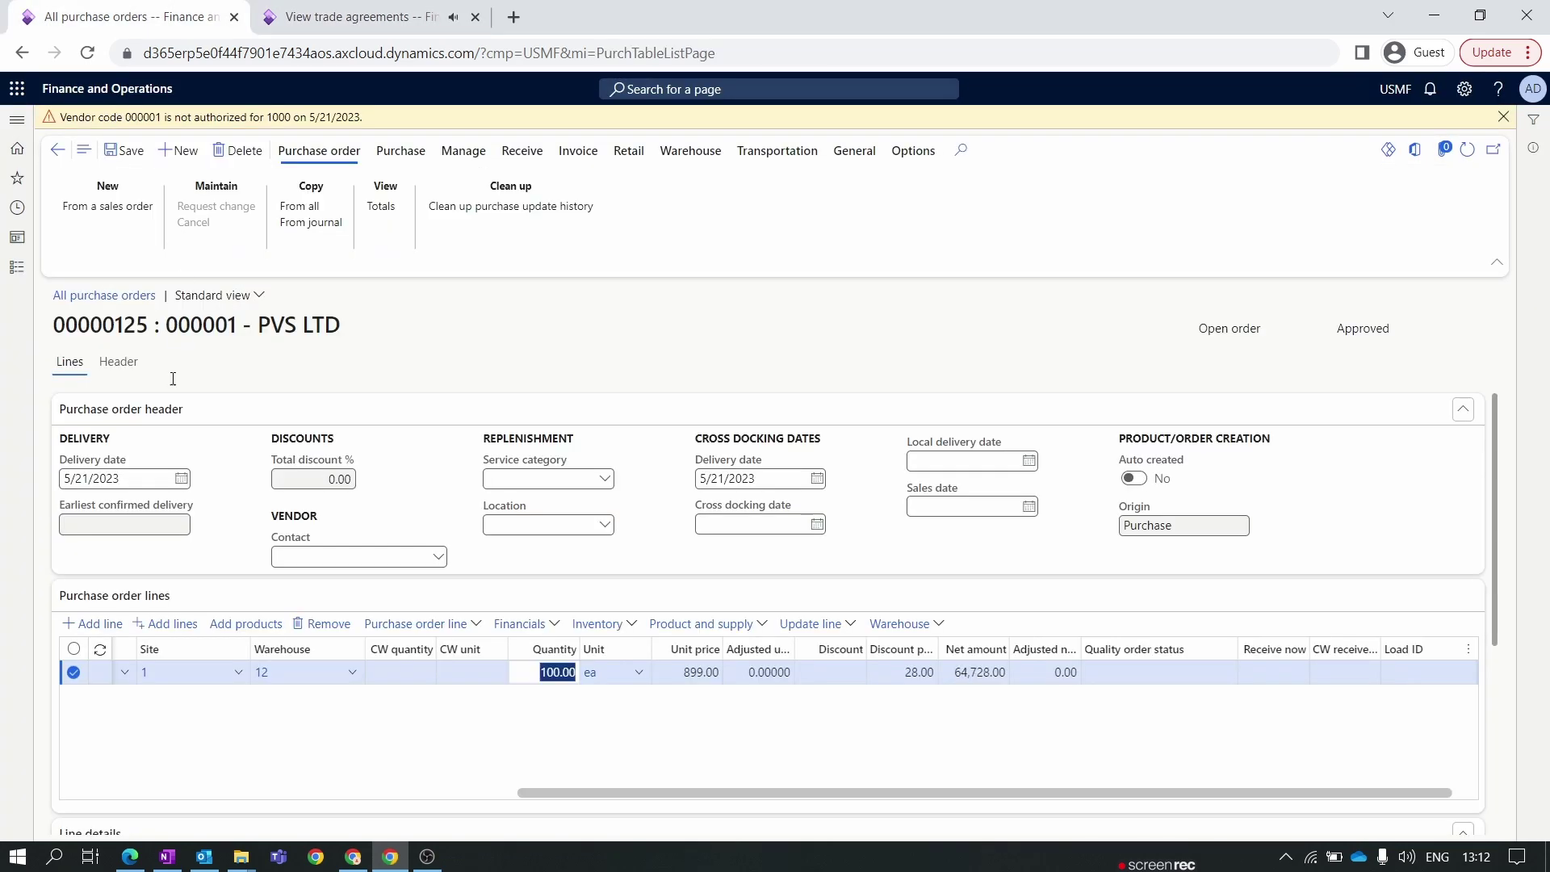
click(1504, 117)
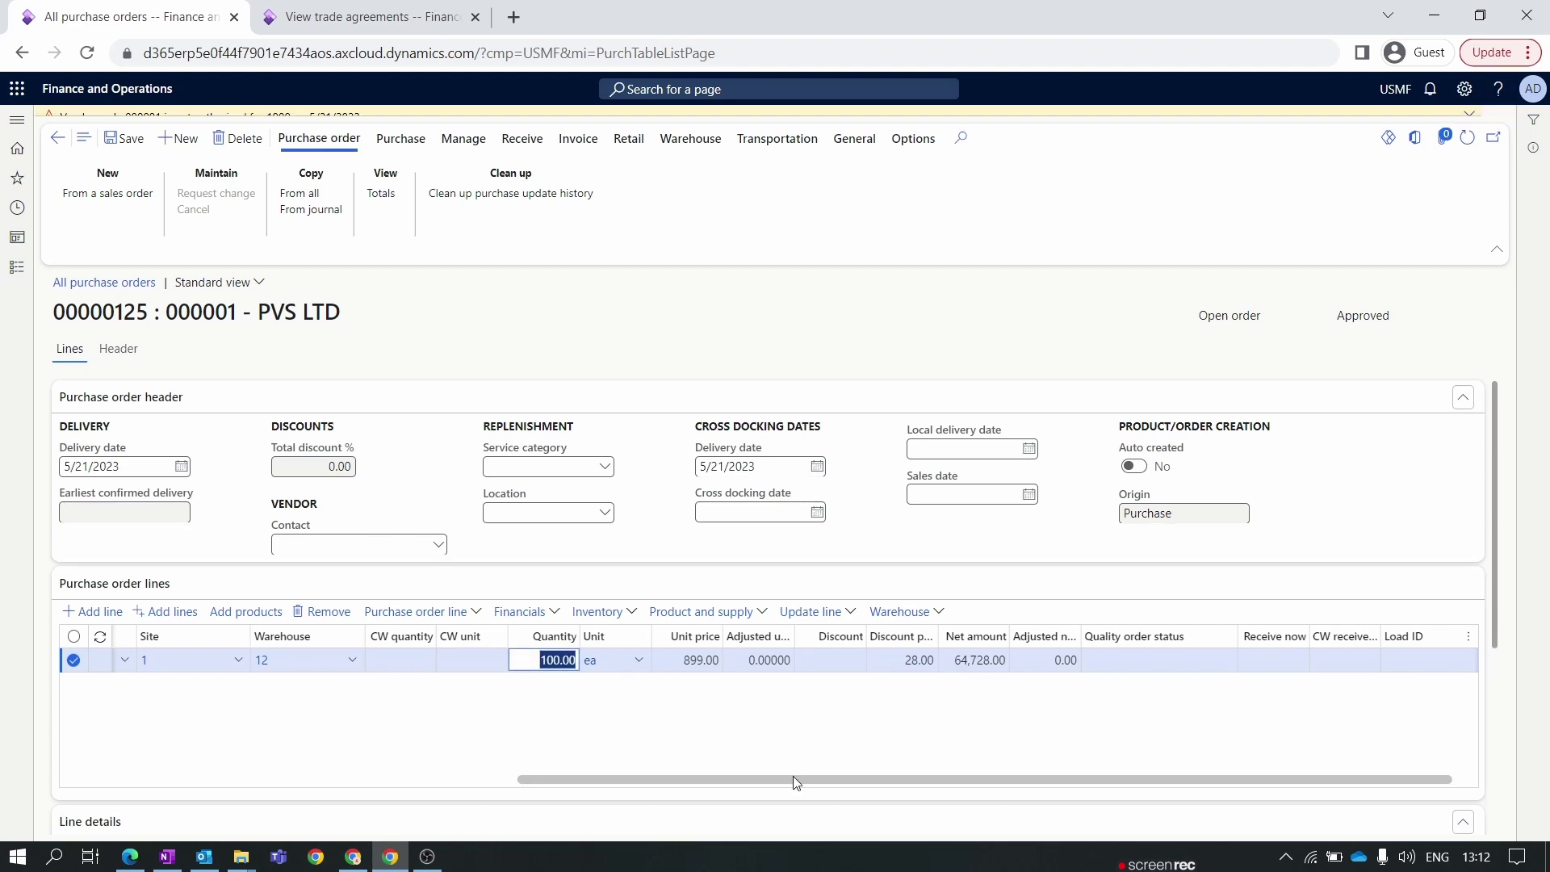
click(323, 625)
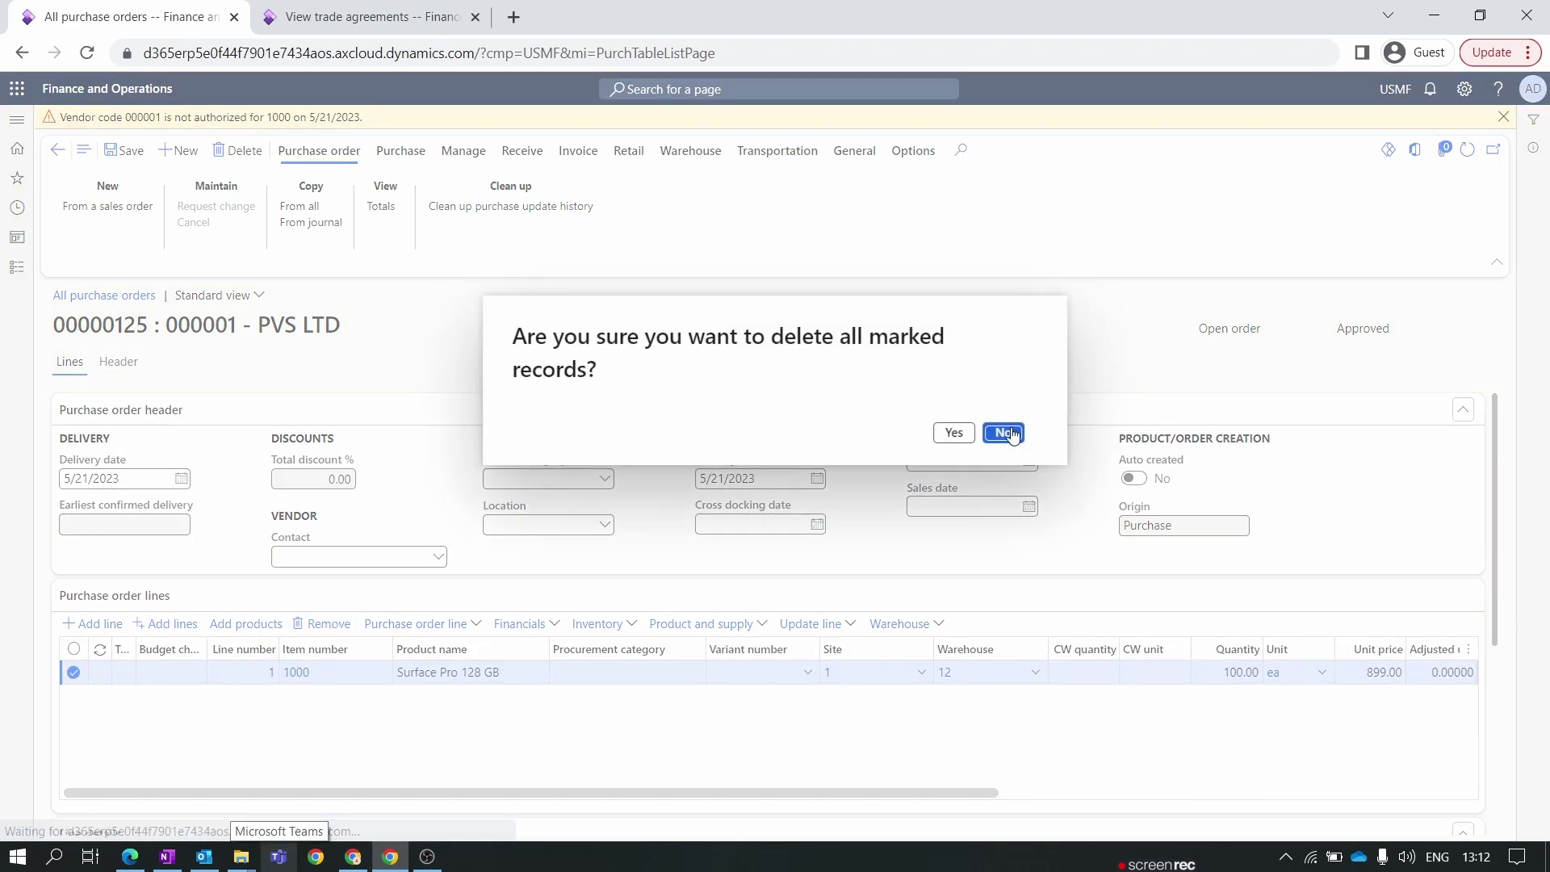
click(953, 433)
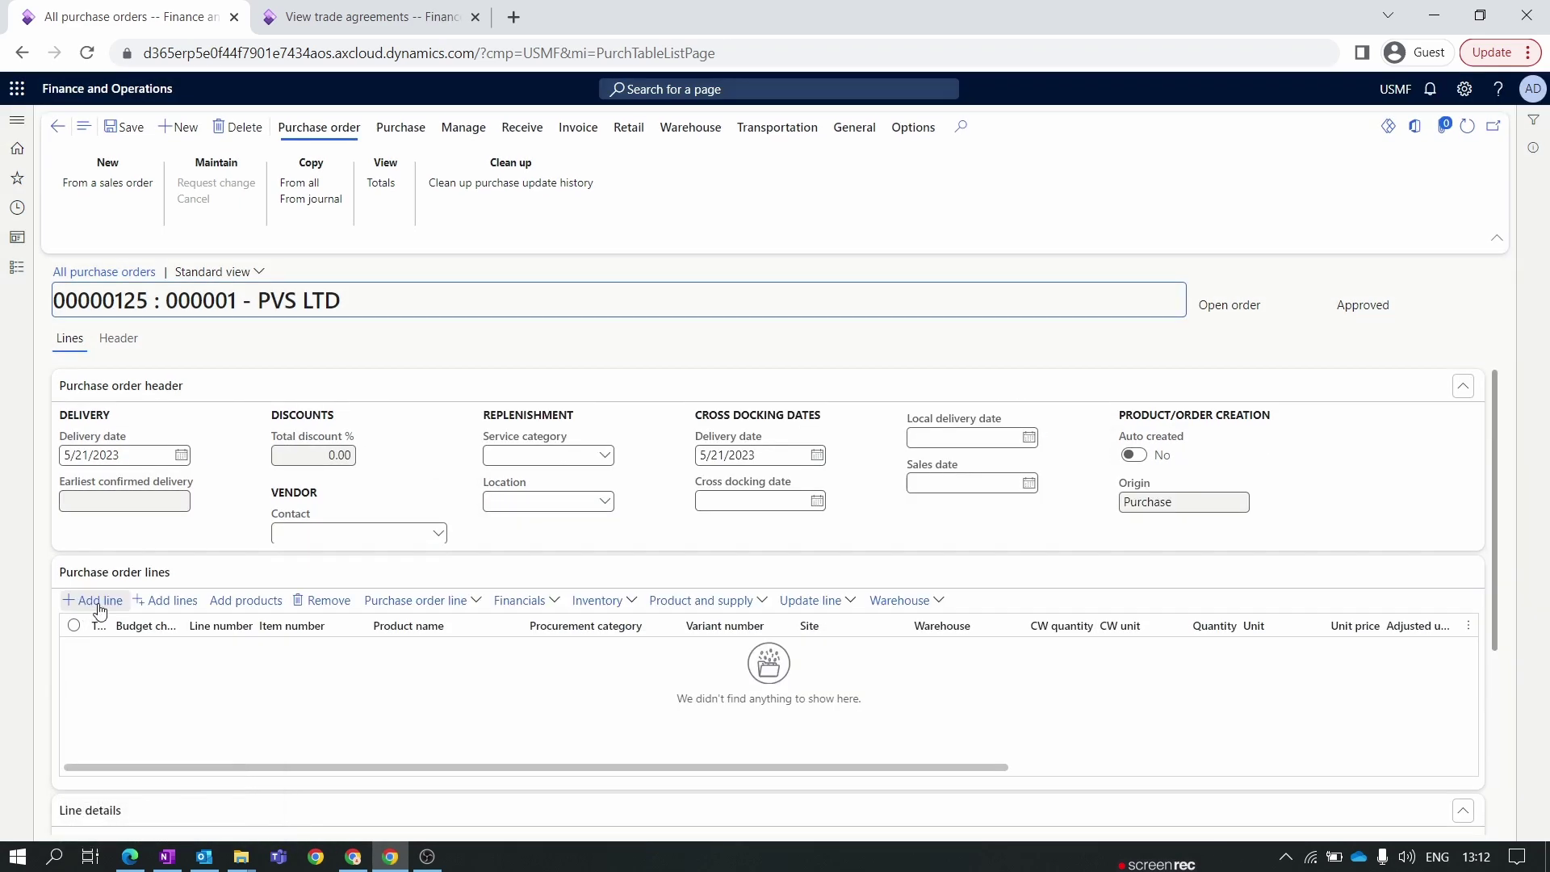
Step: Add a purchase order line for item 1000 with quantity 50 and check its discount percentage and net amount
click(90, 616)
click(1052, 651)
double_click(1052, 651)
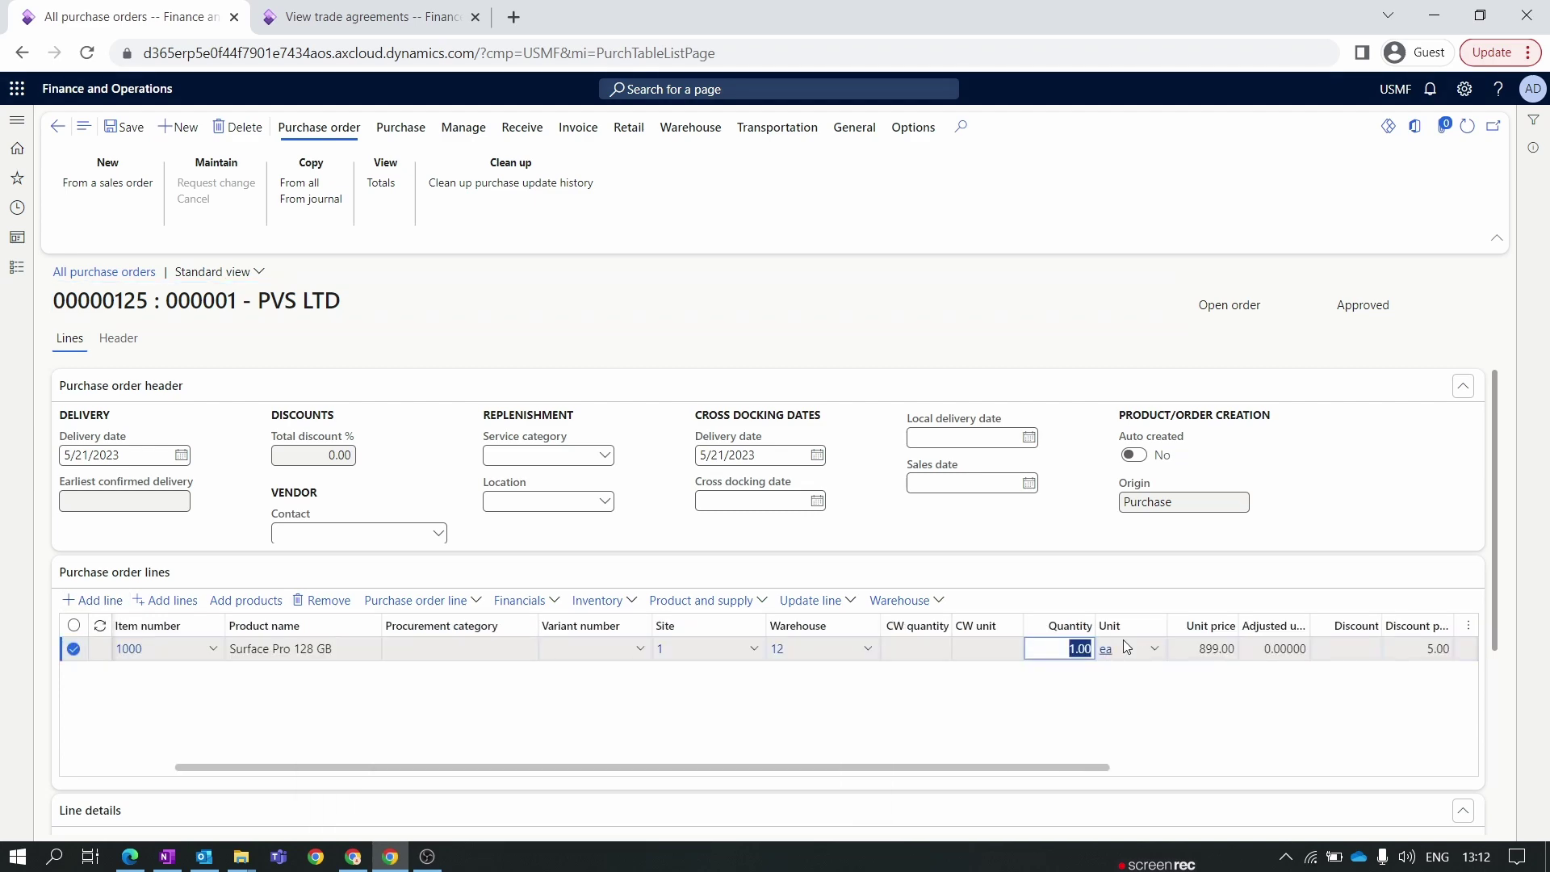
key(BackSpace)
text(50)
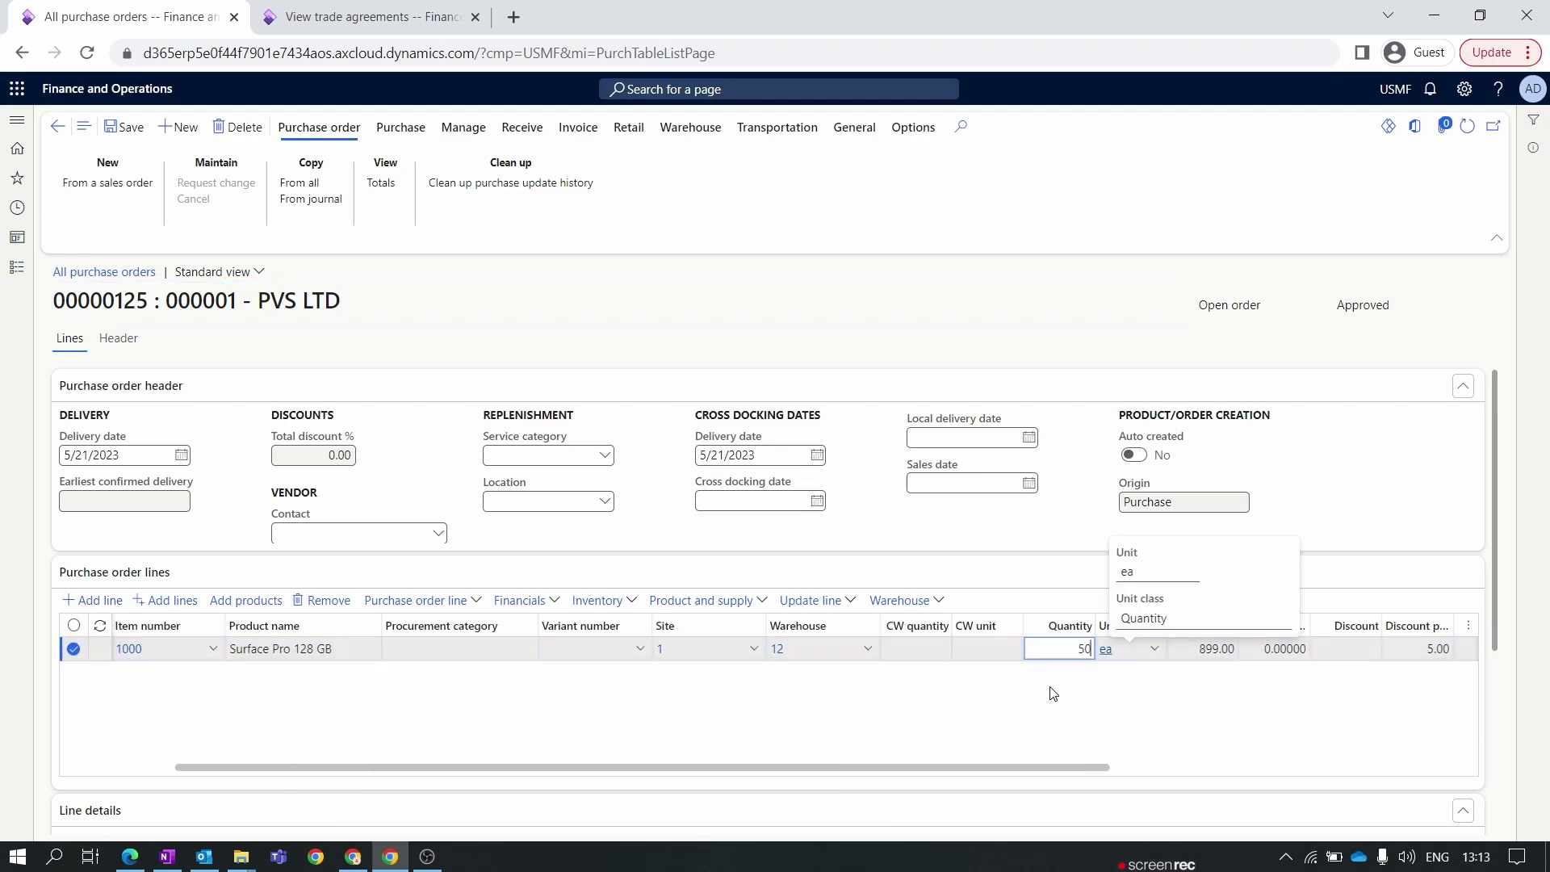
drag(1027, 741, 1360, 733)
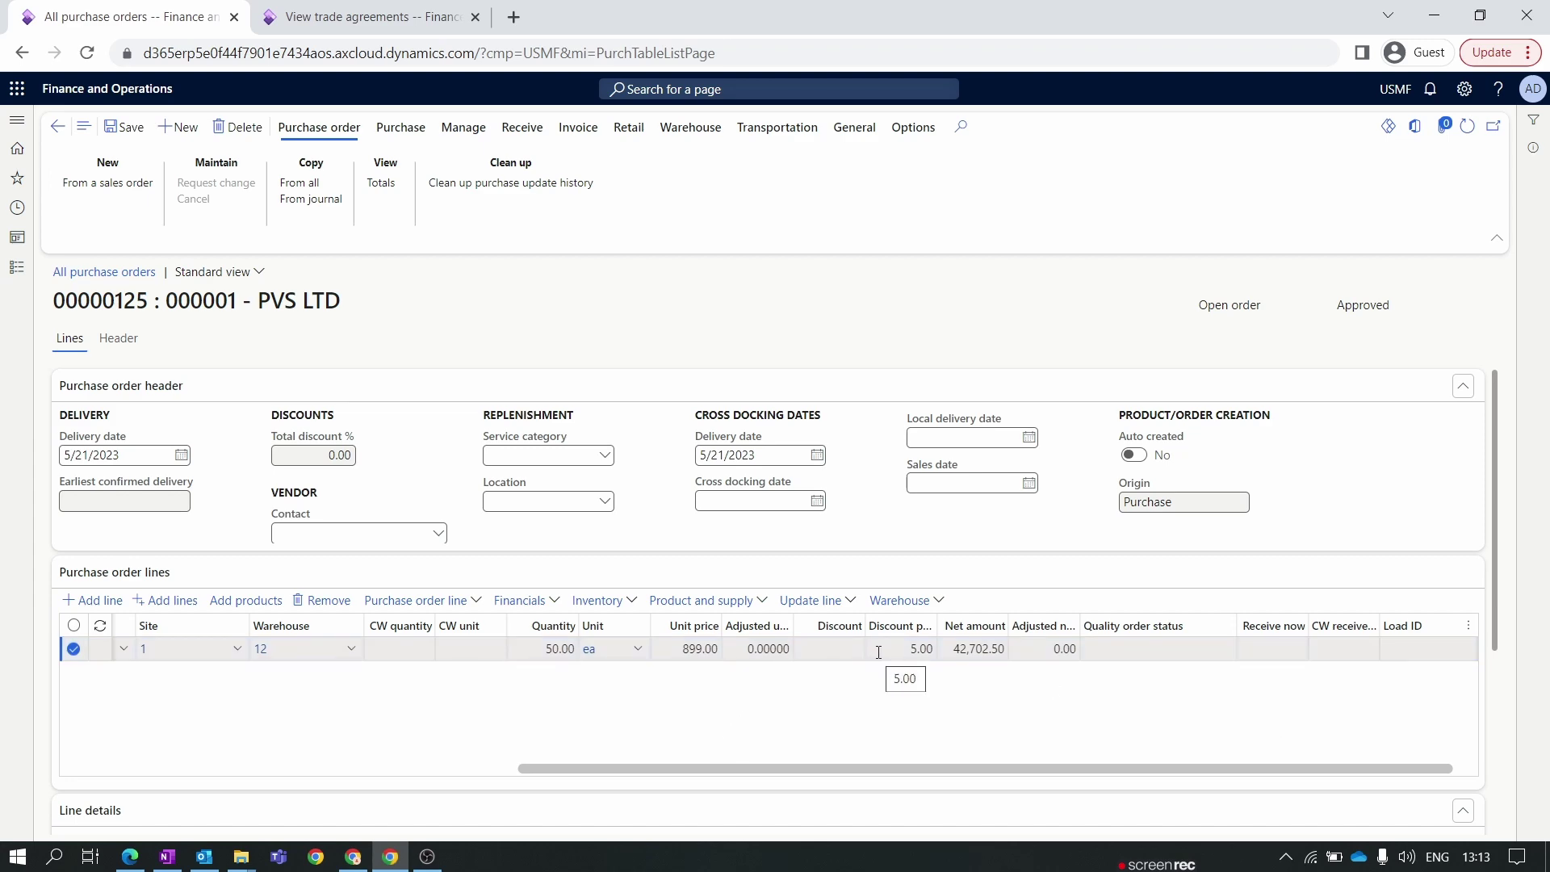
Step: Set the order line's quantity to 101 and check the discount percentage applied
click(561, 649)
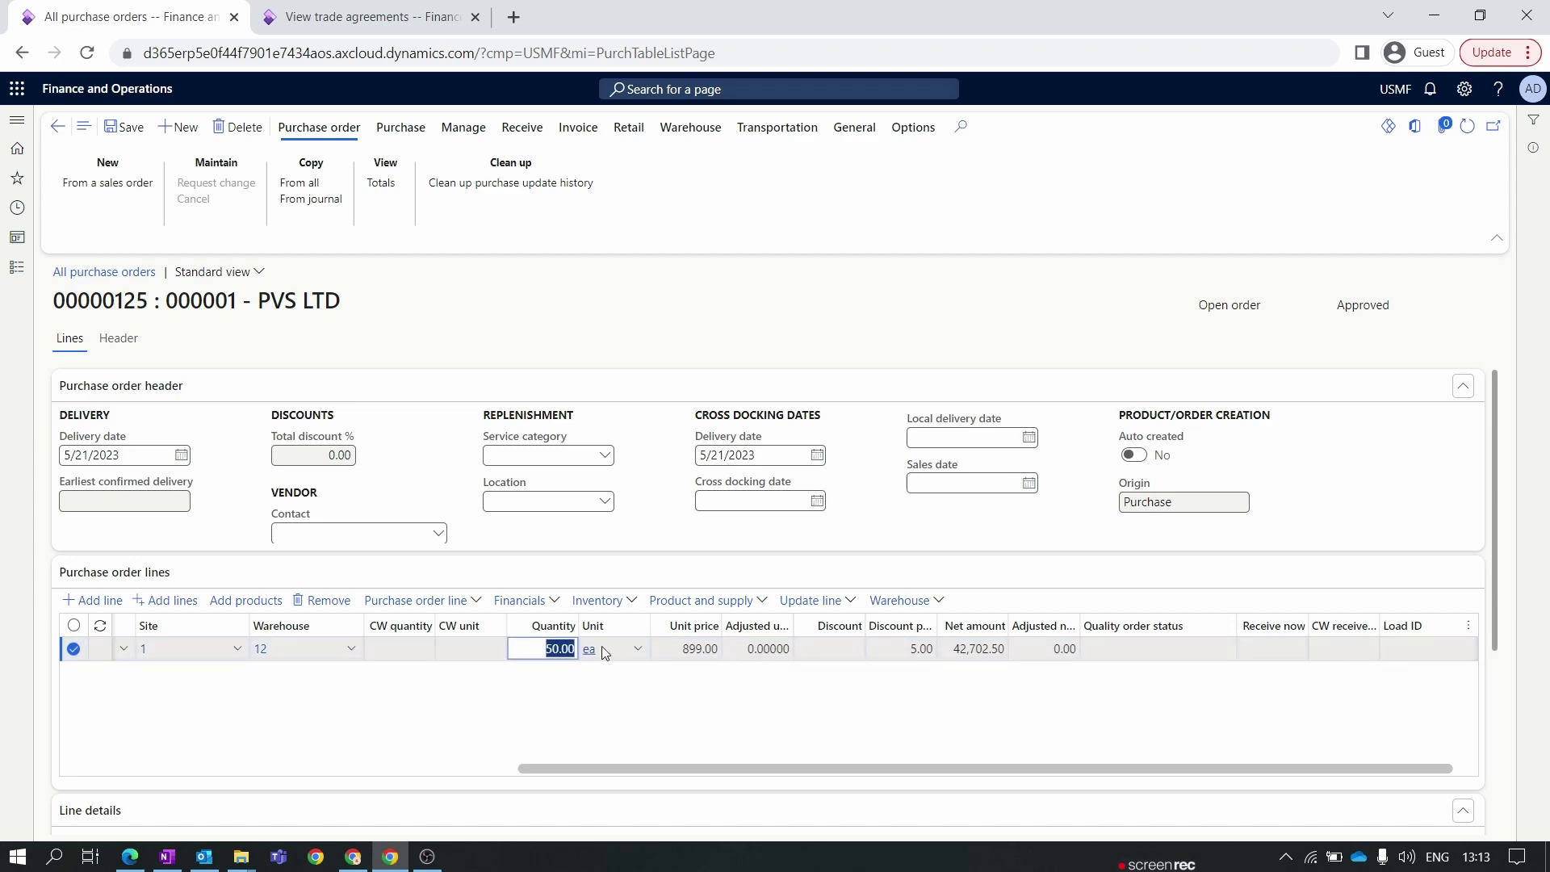
key(BackSpace)
mouse_move(605, 654)
text(101)
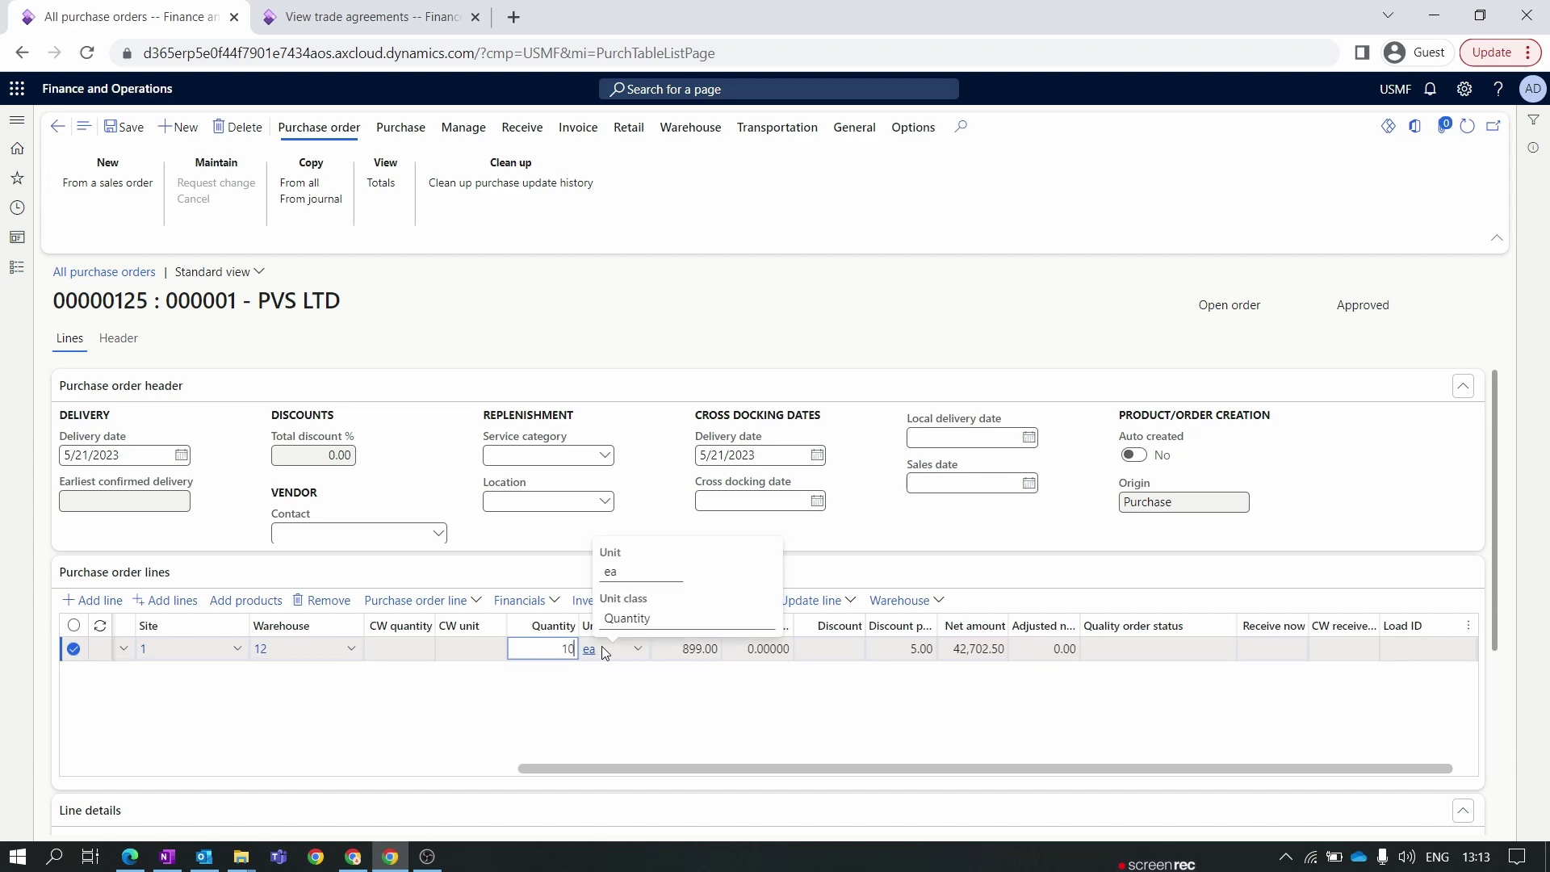
click(899, 649)
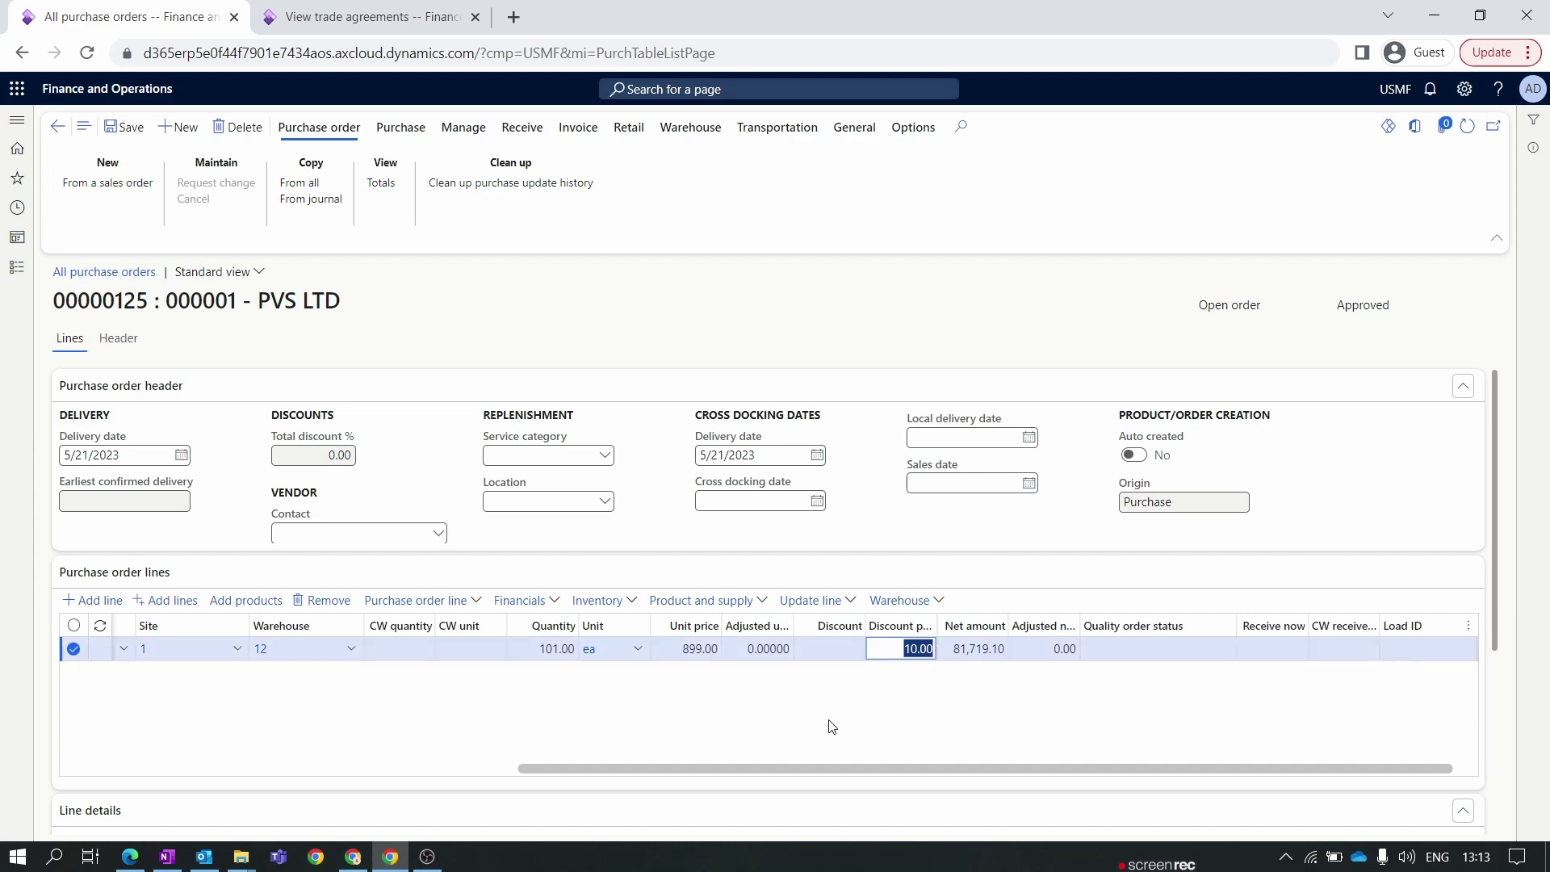
Step: Set the order line's quantity to 400 and check the discount percentage for the highest quantity range
key(BackSpace)
click(557, 648)
text(4)
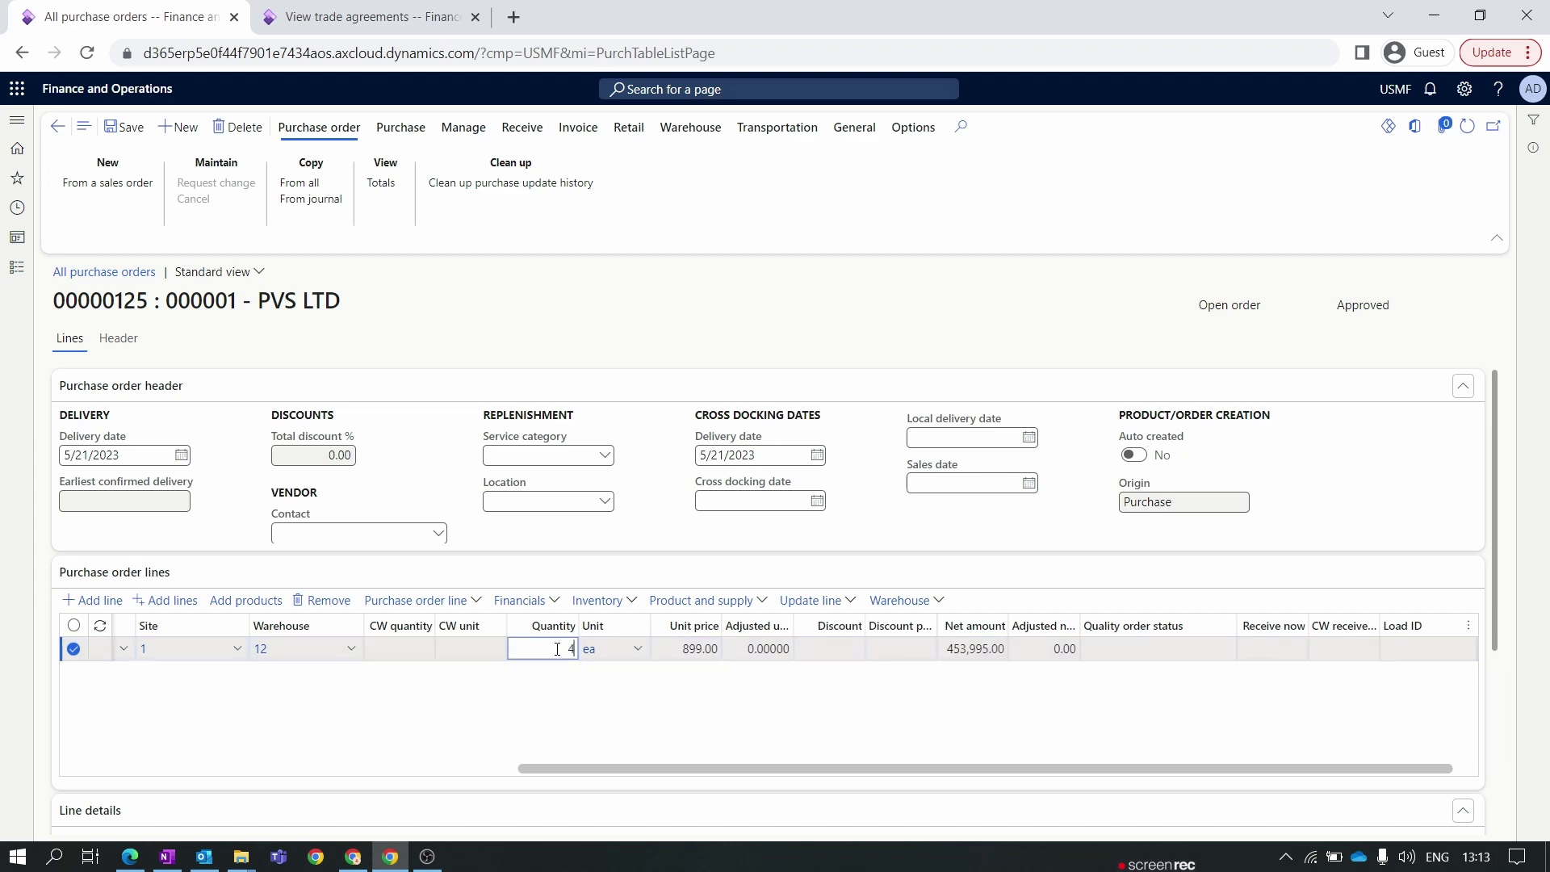
text(00)
click(896, 649)
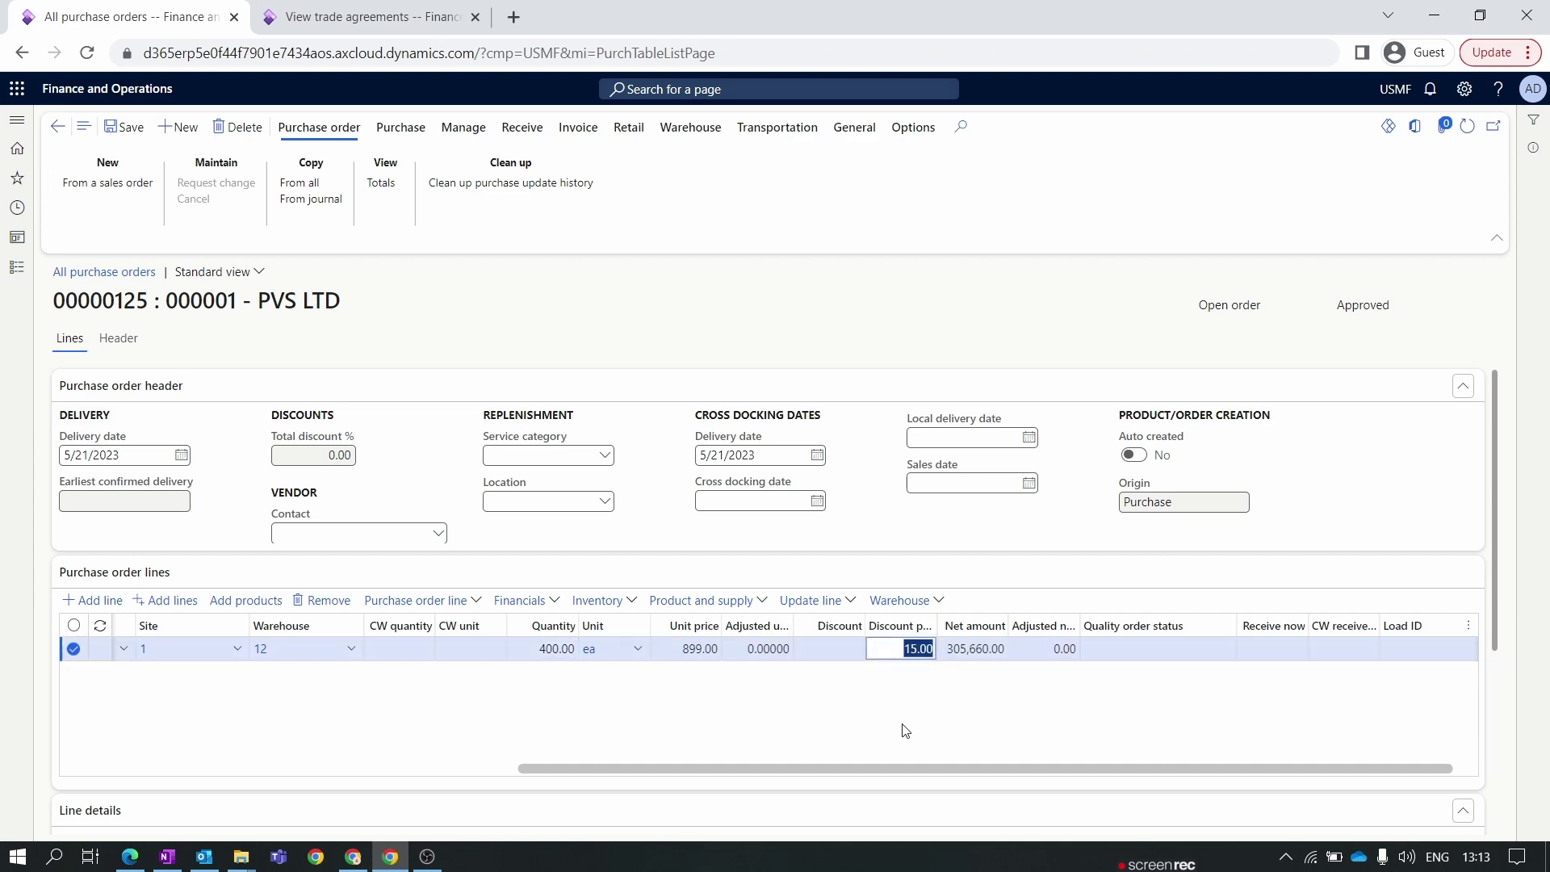
Step: Switch to the trade agreement journal lines and examine the Find next setting of the line discount
click(368, 16)
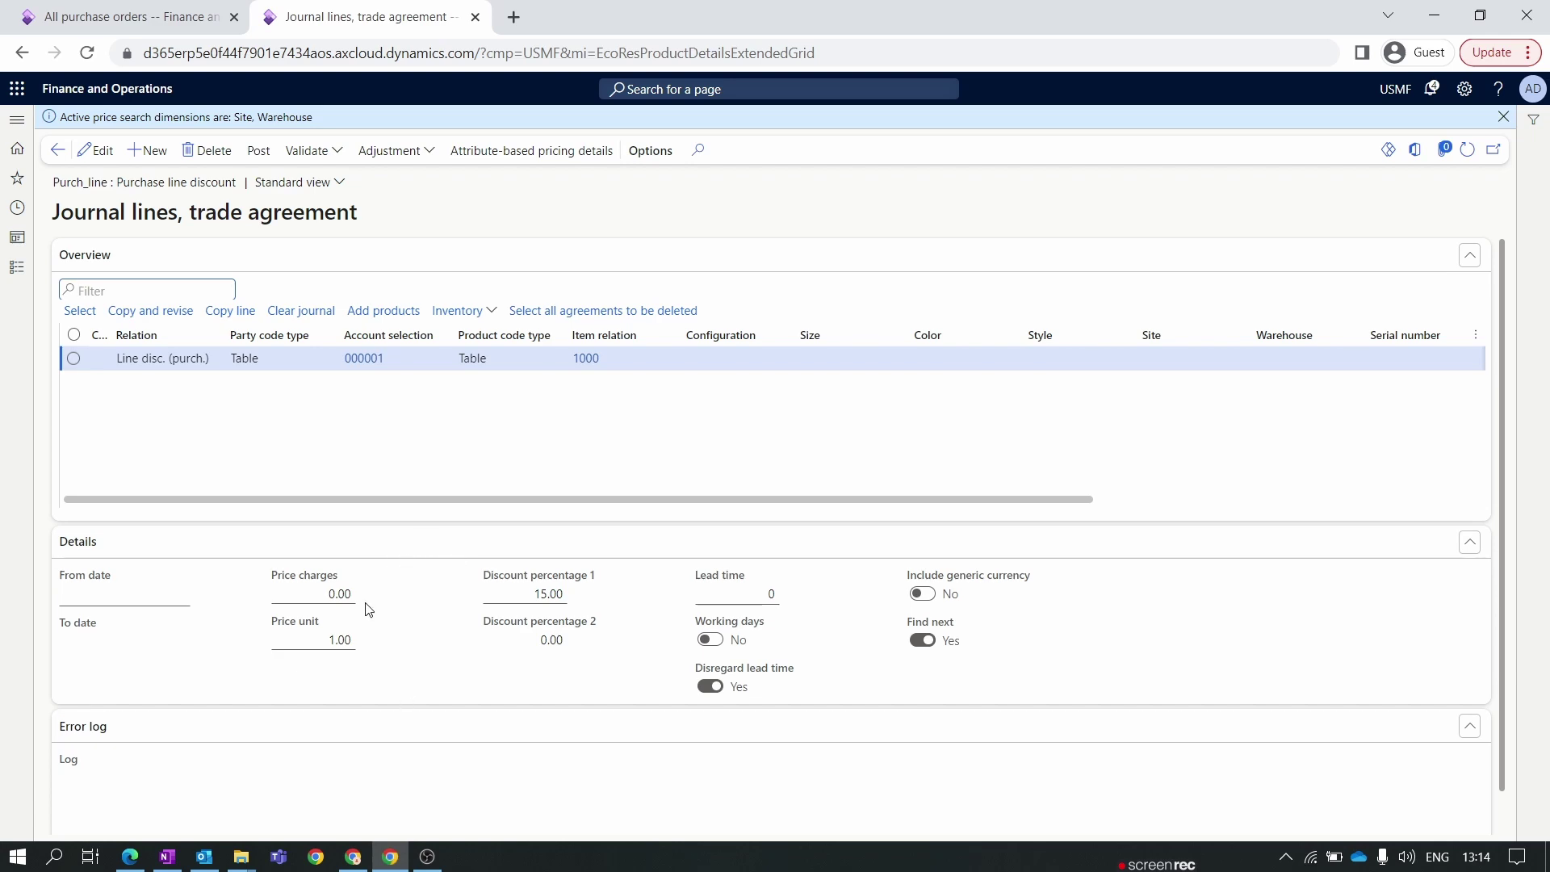
mouse_move(954, 626)
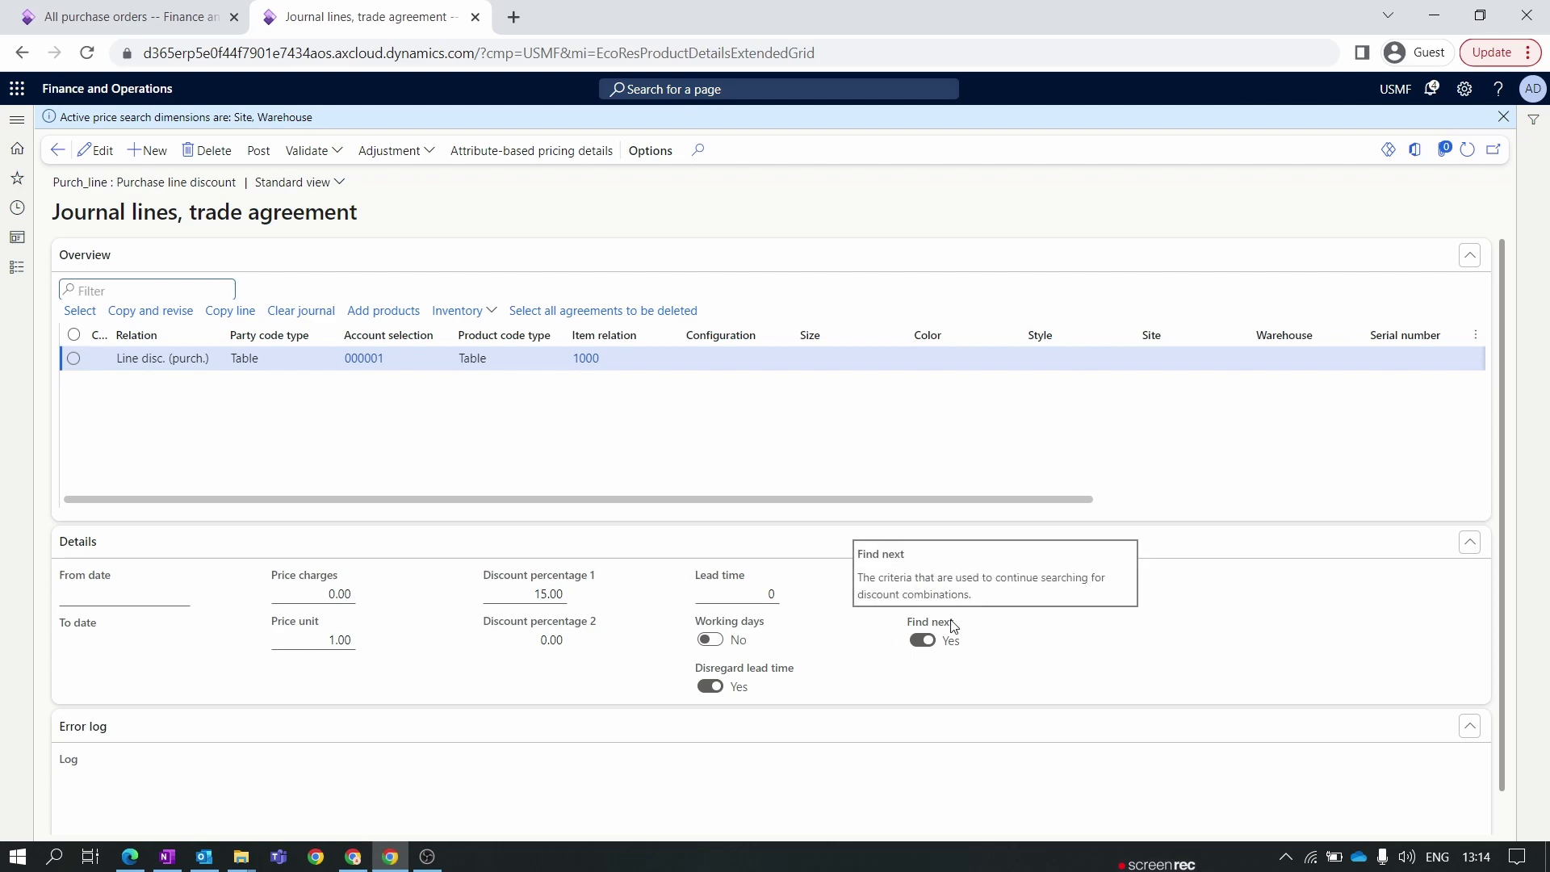